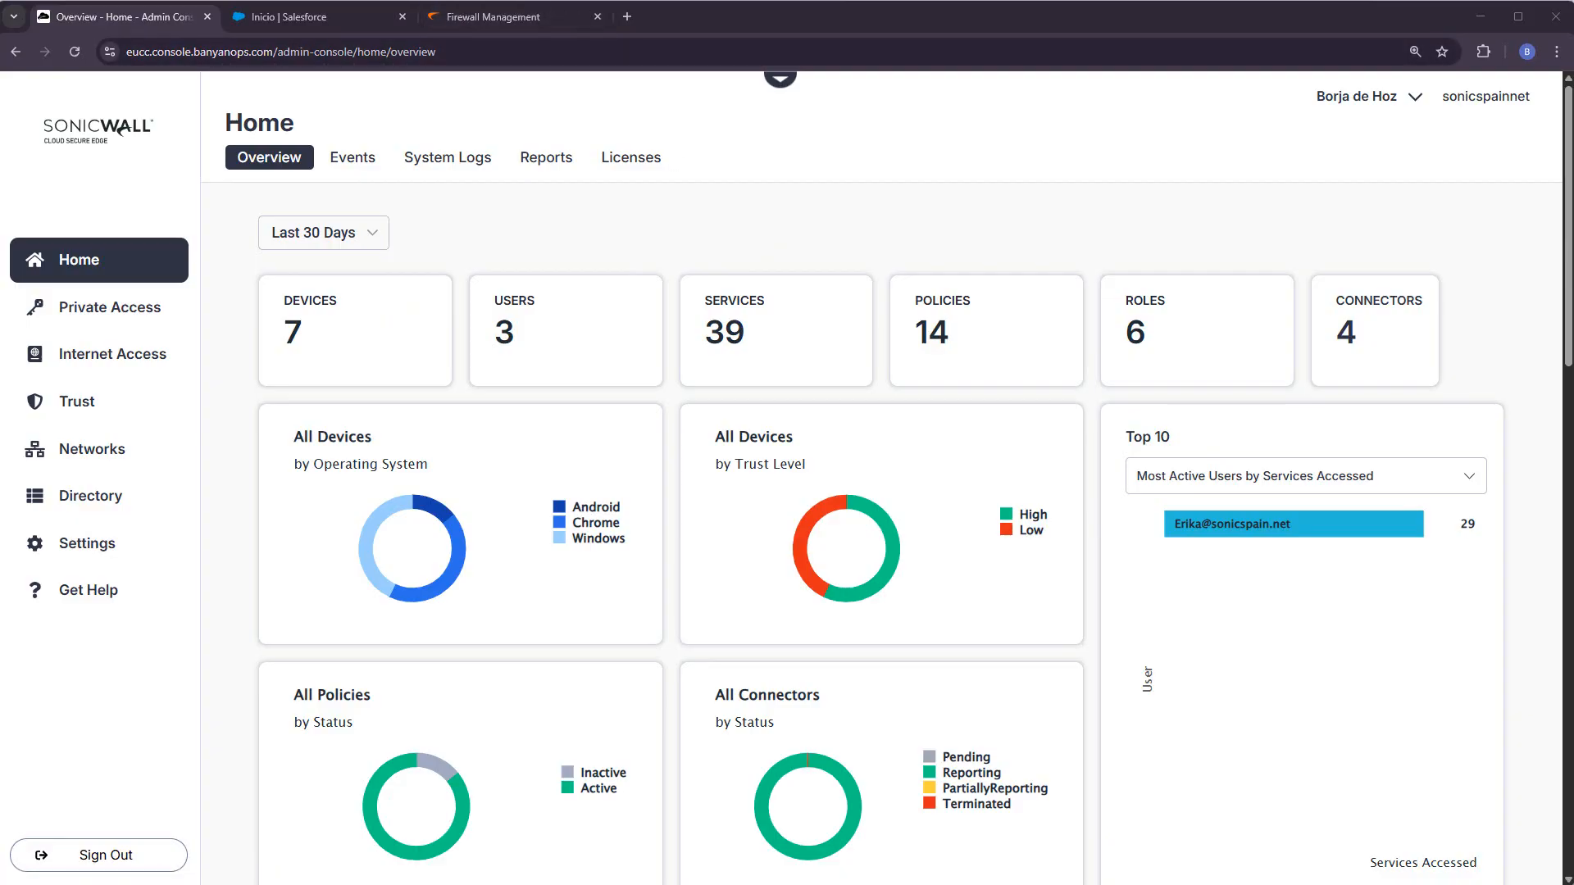
# - Switch from the admin console to the remote user's desktop showing the Salesforce sign-in page
pyautogui.hotkey('alt', 'Tab')
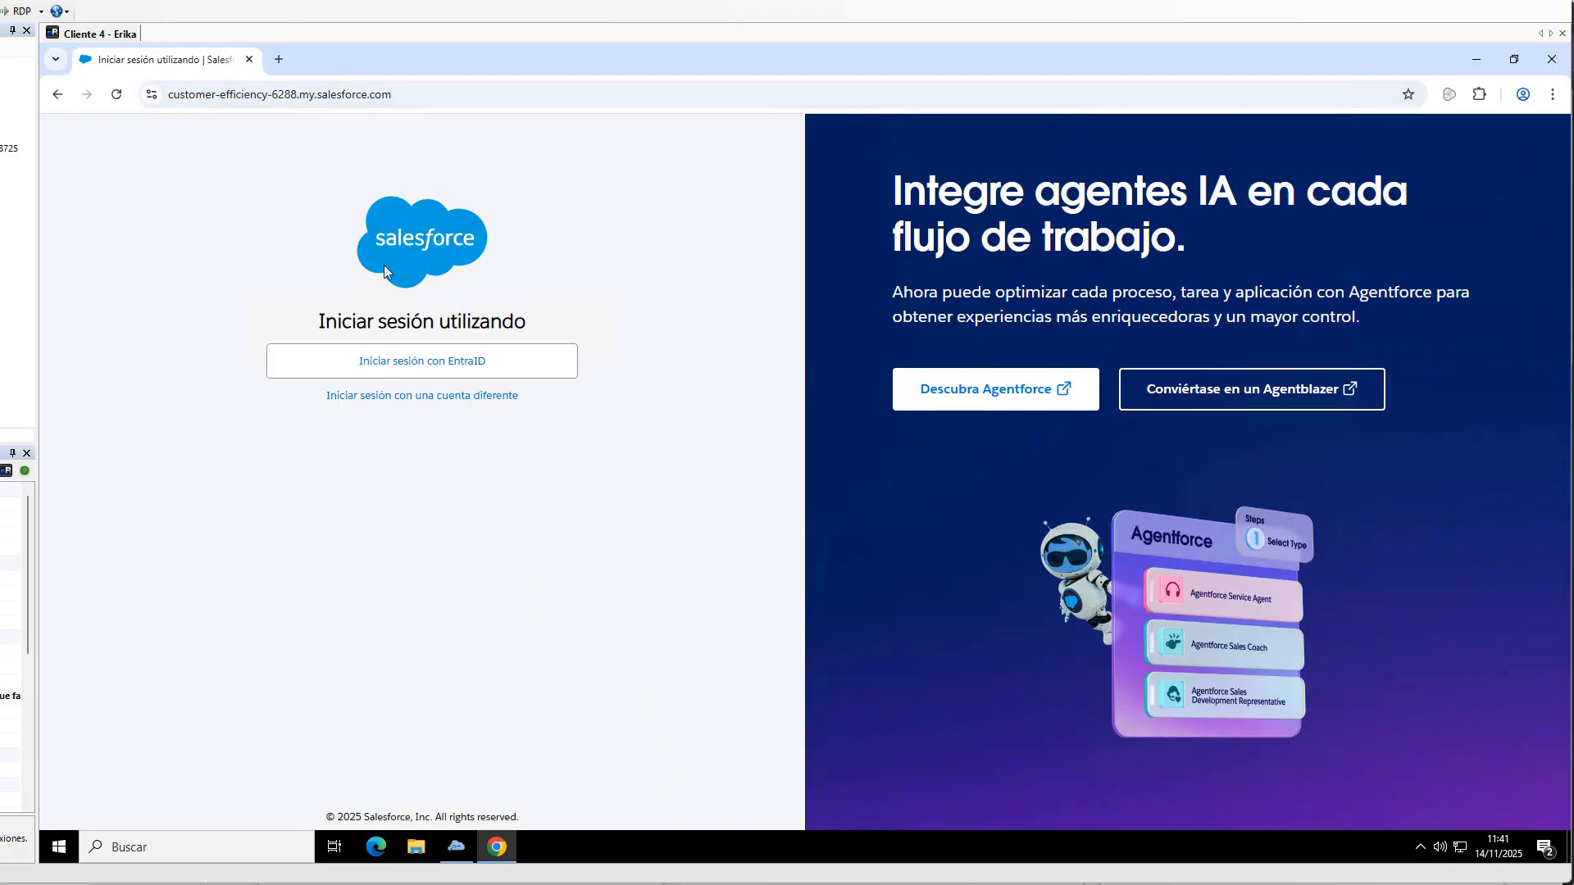
# - Sign the remote user into Salesforce with EntraID, then sign out from the avatar menu
pyautogui.click(454, 366)
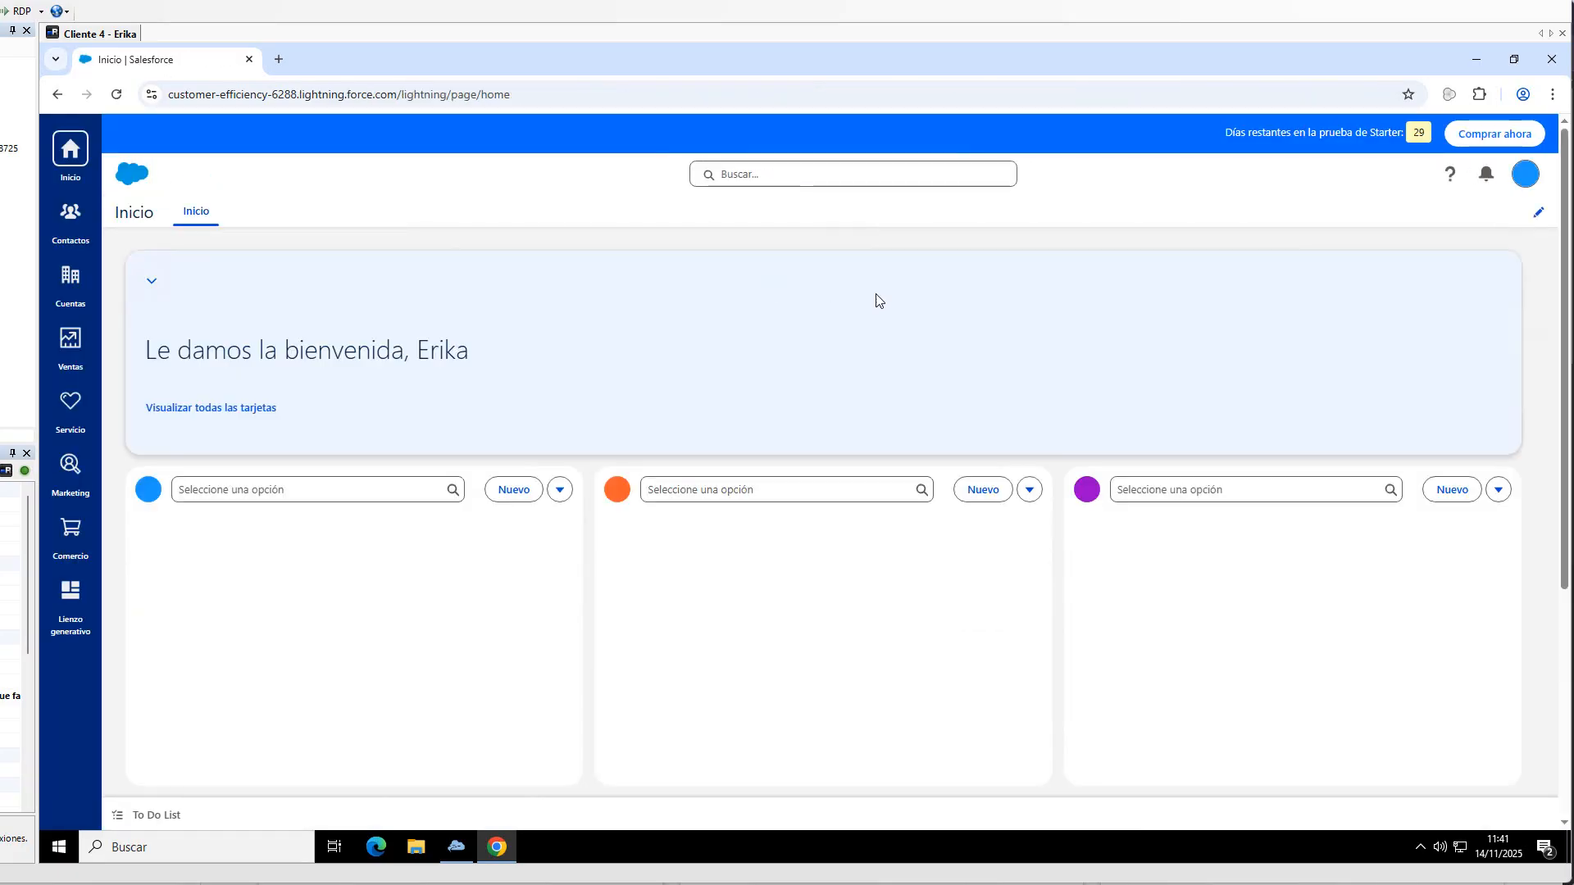
pyautogui.click(1524, 182)
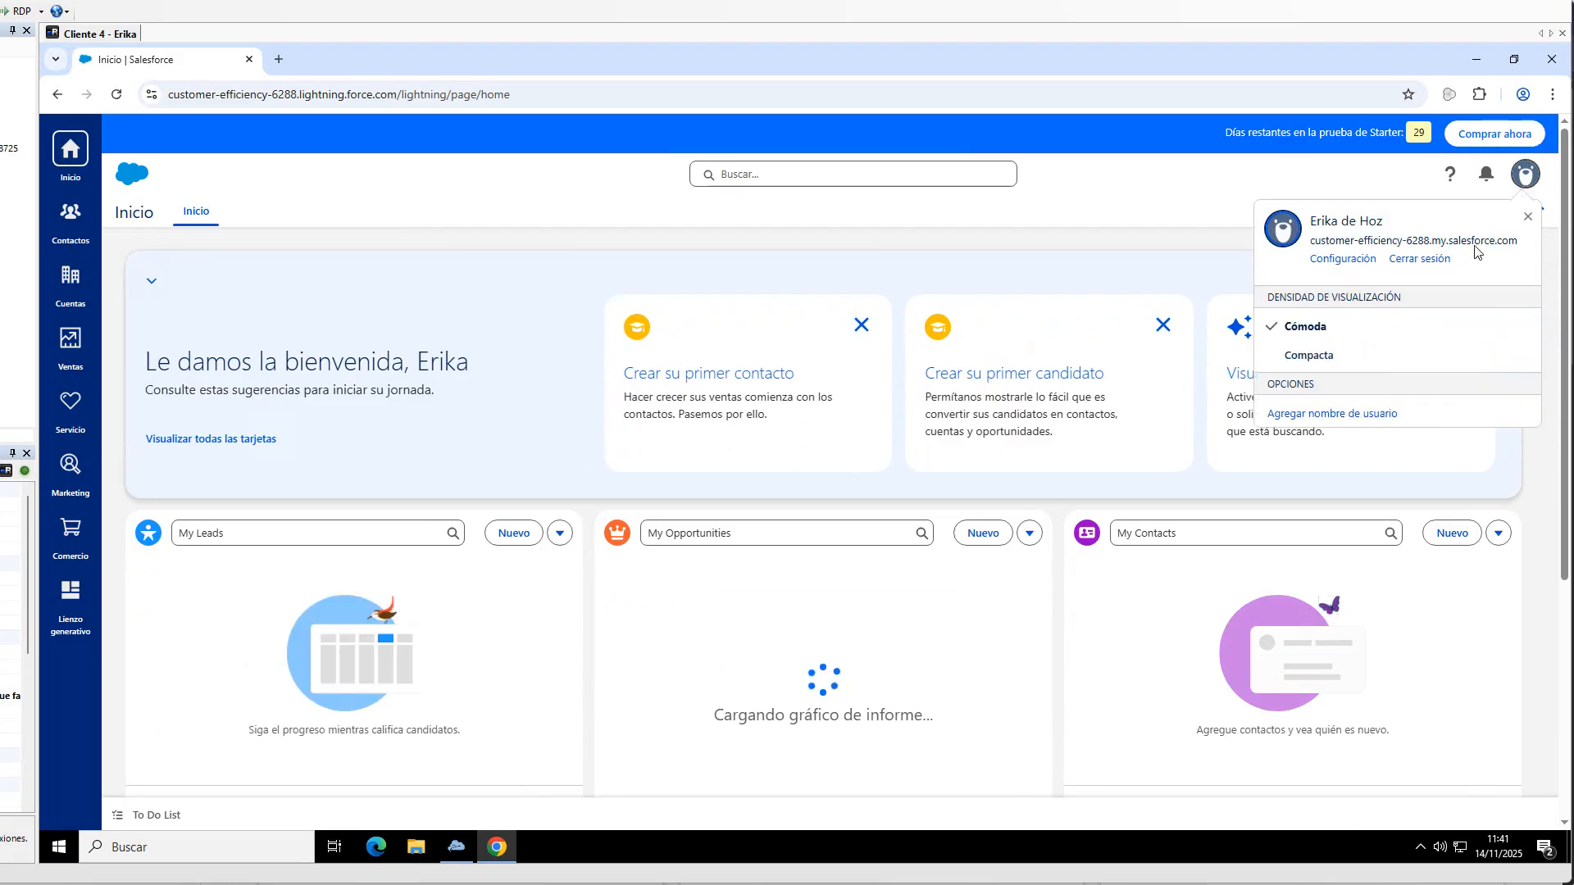
pyautogui.click(1419, 259)
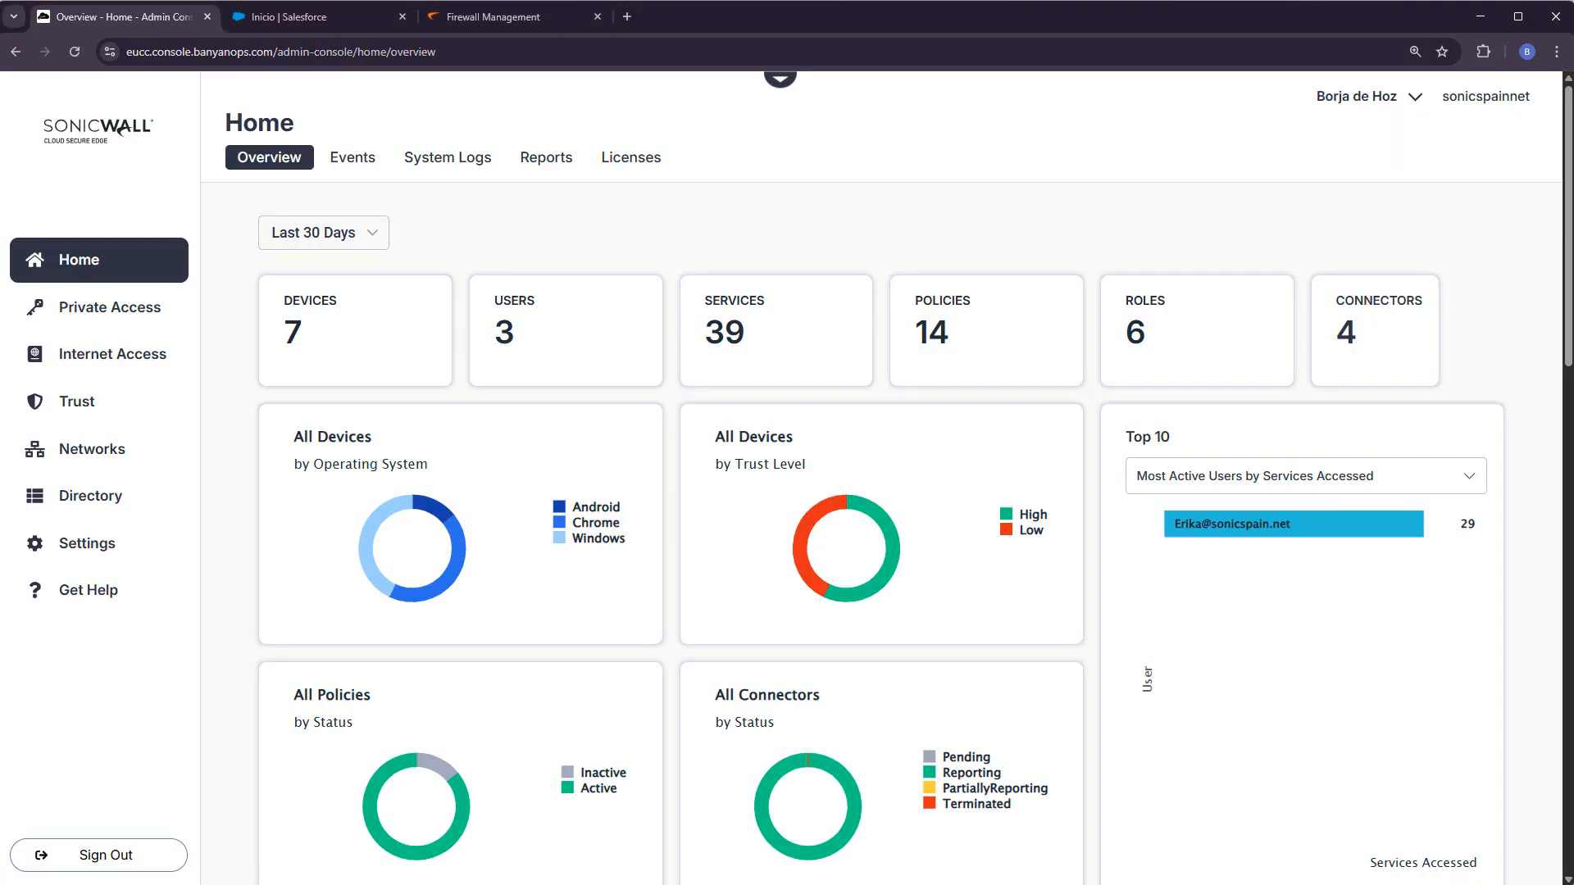
# - In Setup, go to Usuarios > Perfiles > Usuario estándar and its Intervalo IP de conexión section
pyautogui.click(311, 21)
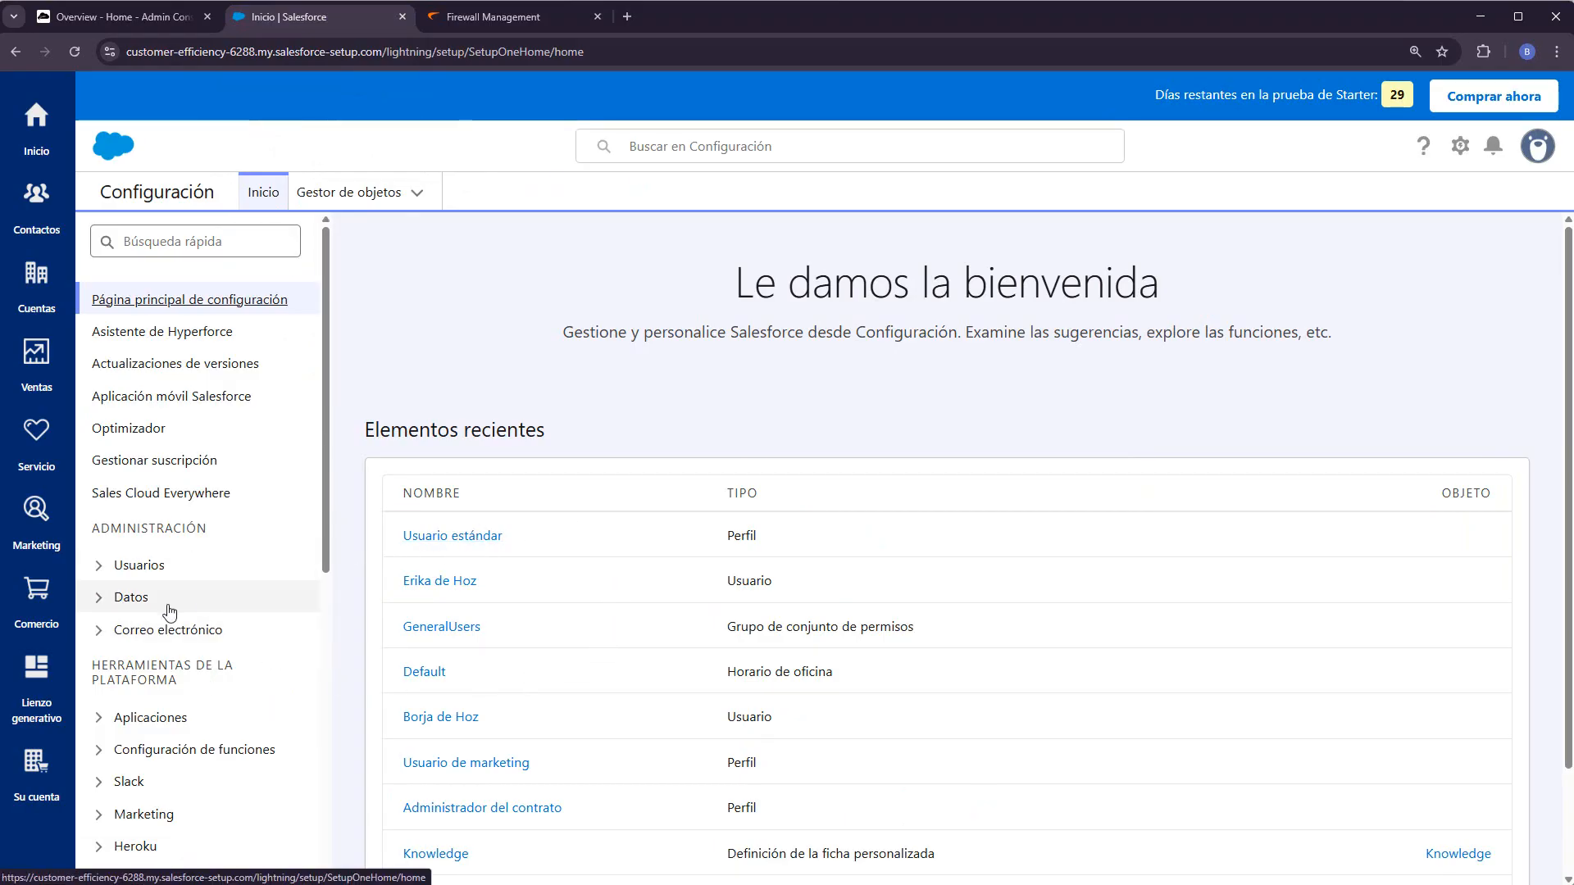
pyautogui.click(102, 569)
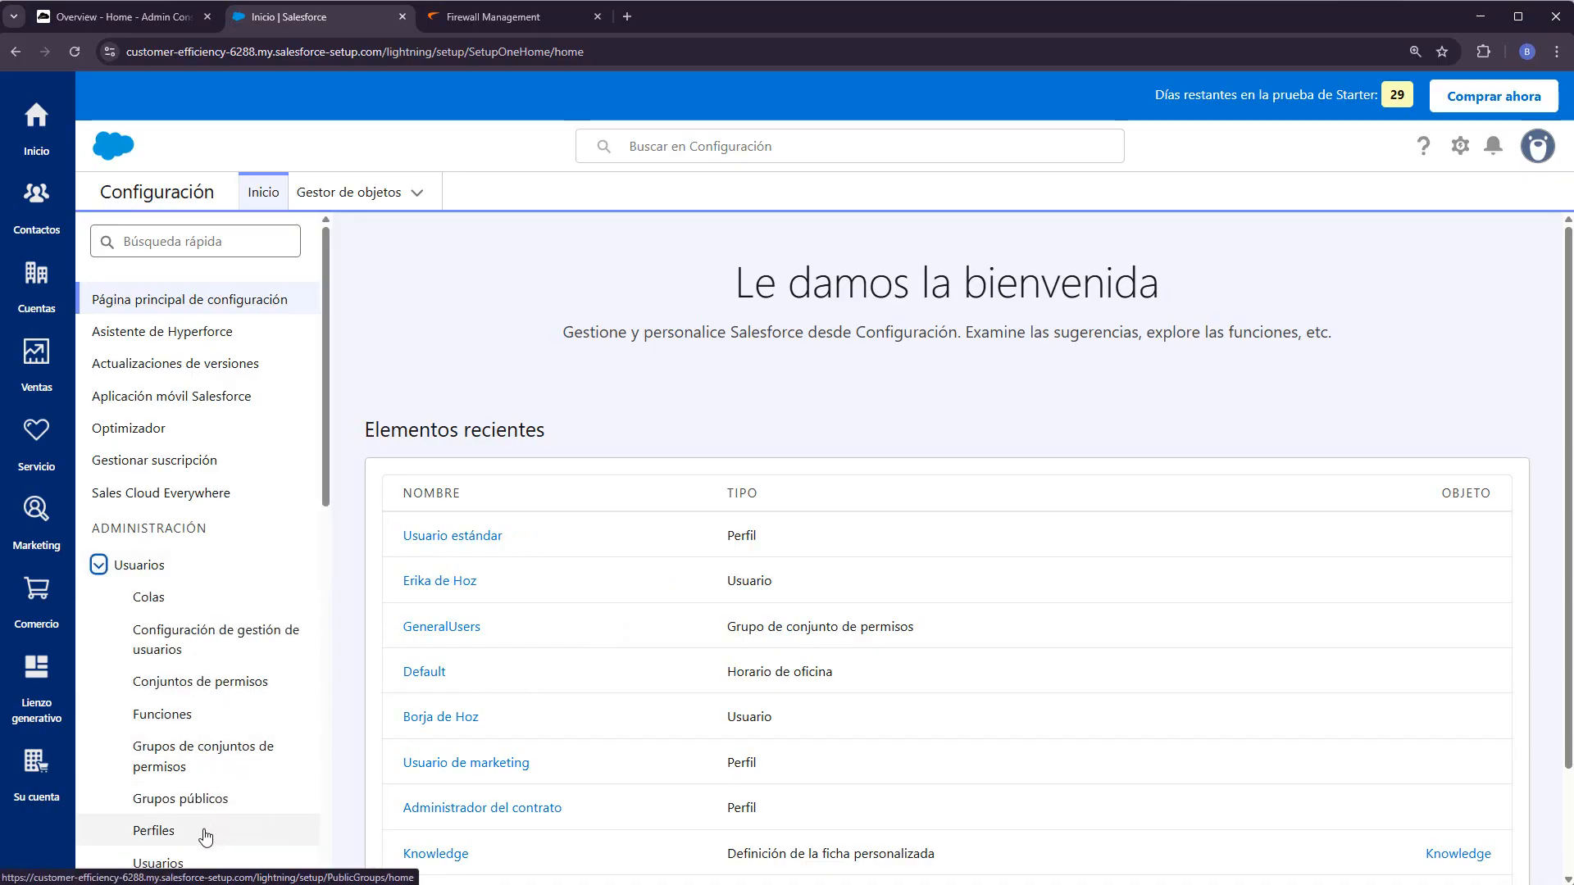
pyautogui.click(164, 832)
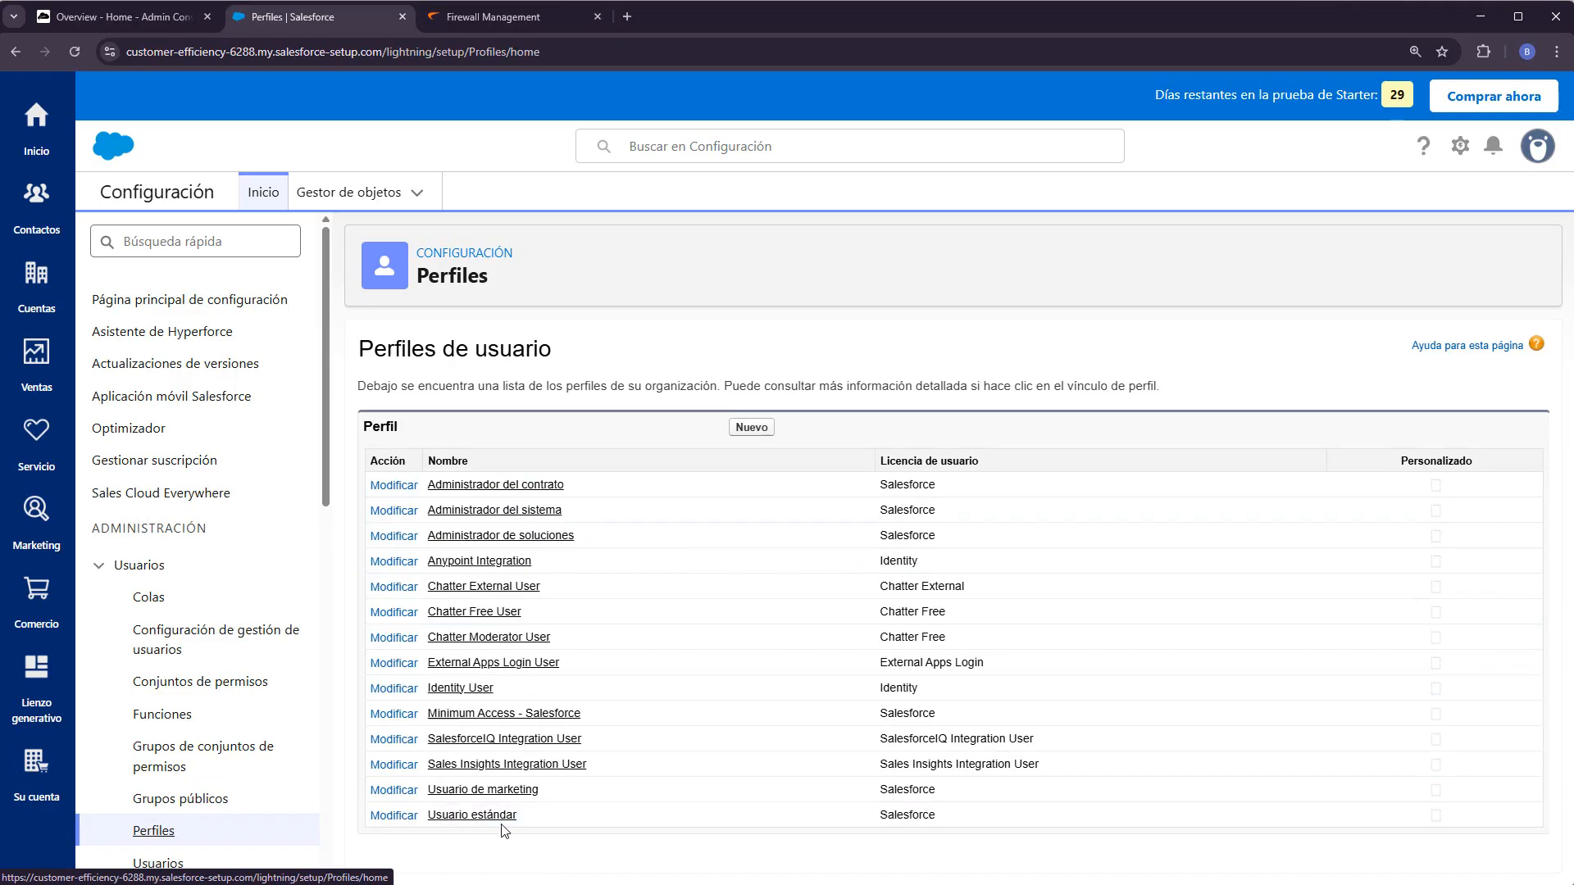
pyautogui.click(480, 816)
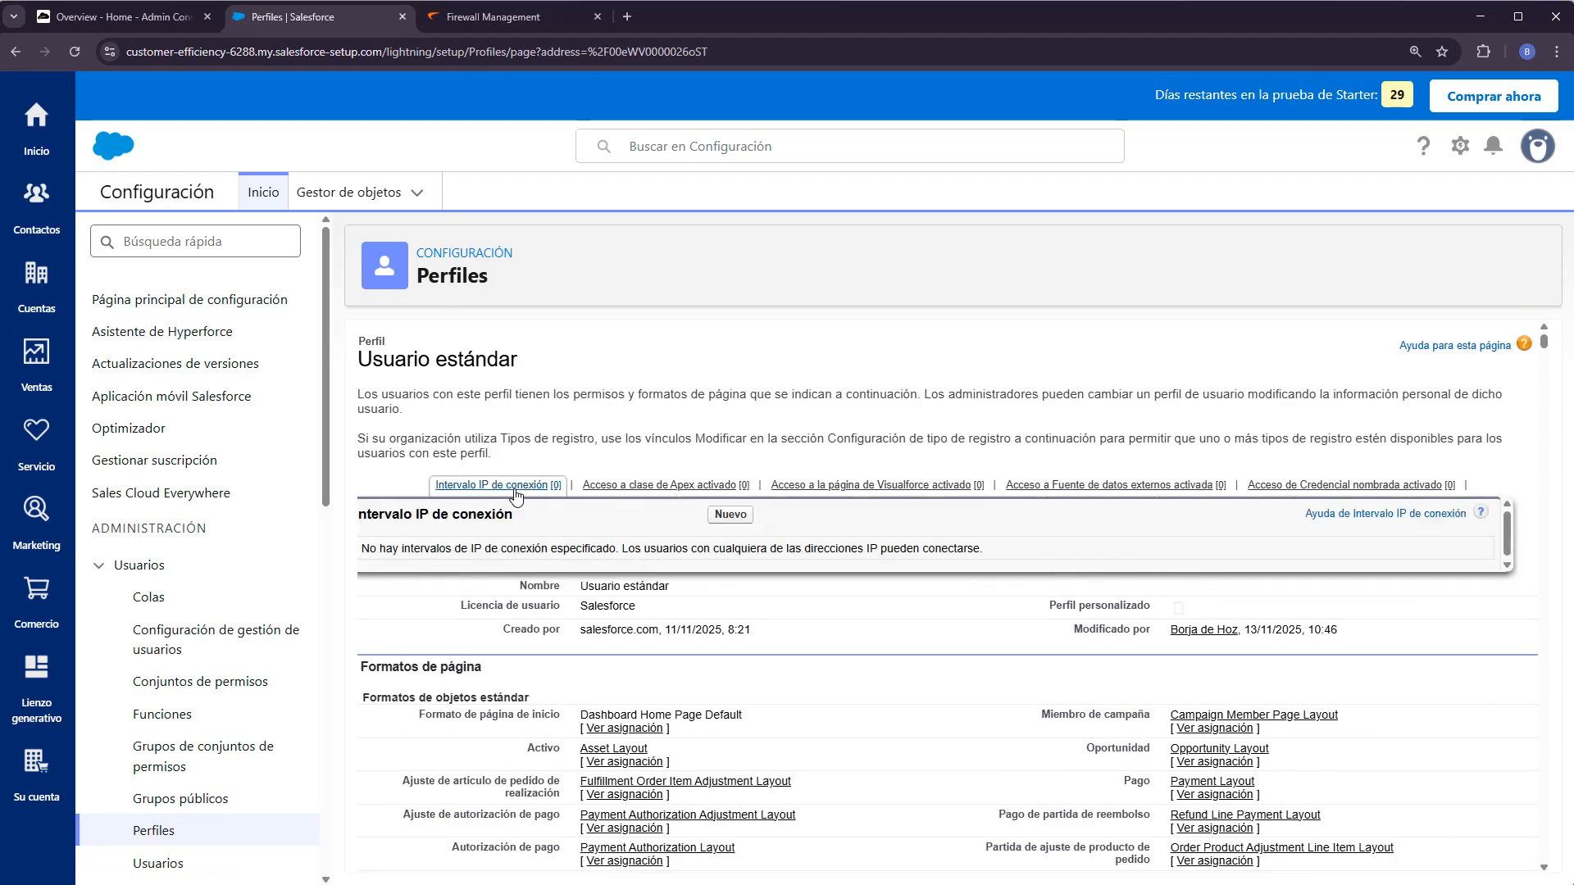
pyautogui.click(495, 489)
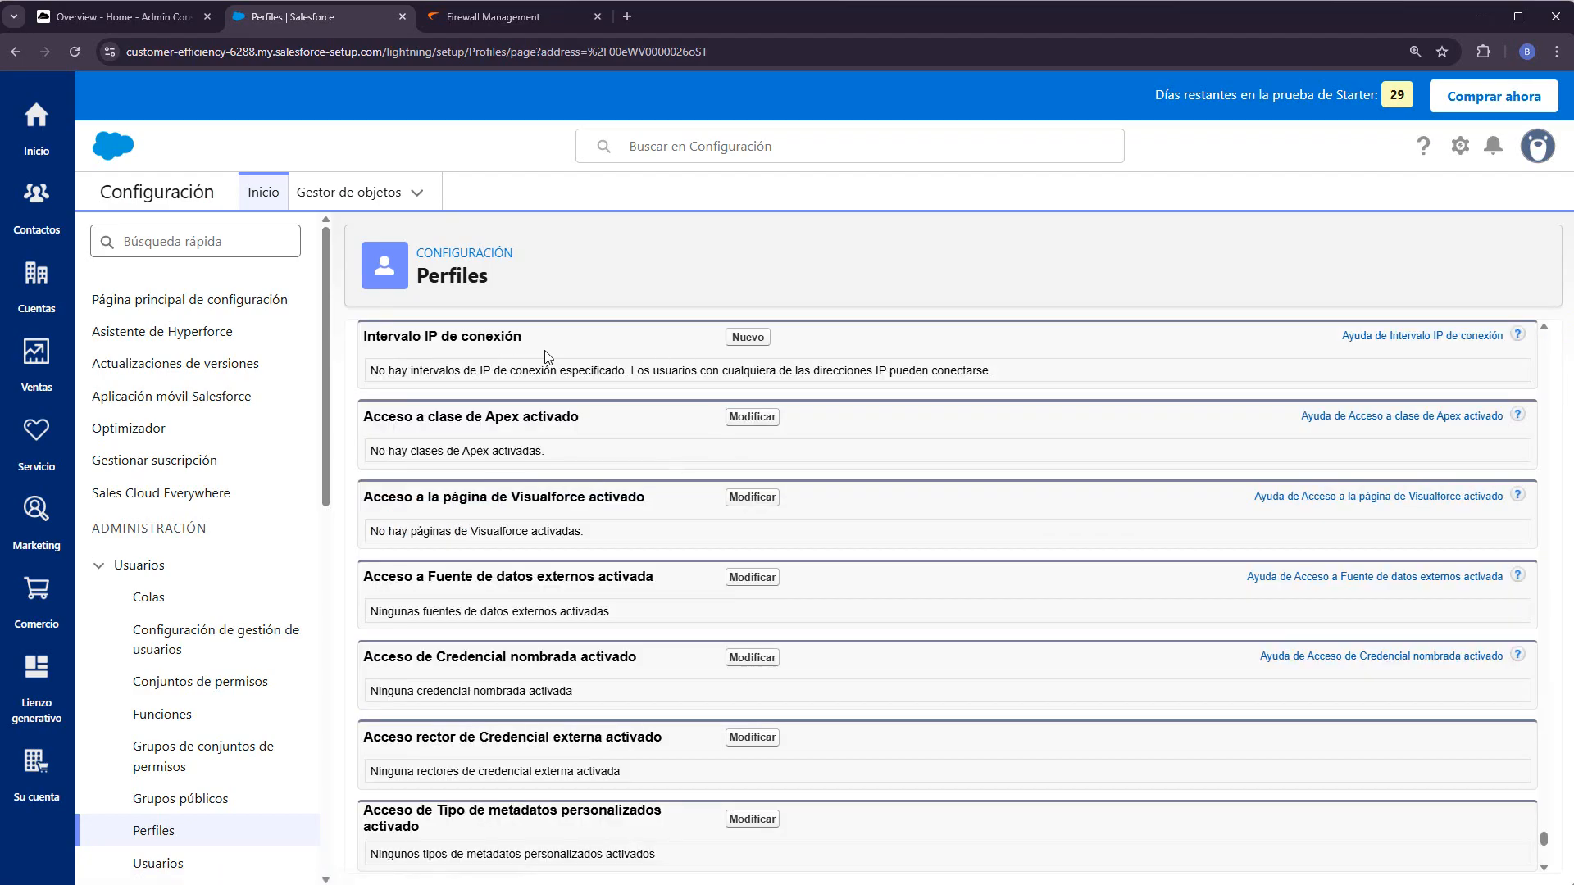
# - Start a new login IP range and look up the public IP on cual-es-mi-ip.net
pyautogui.click(754, 341)
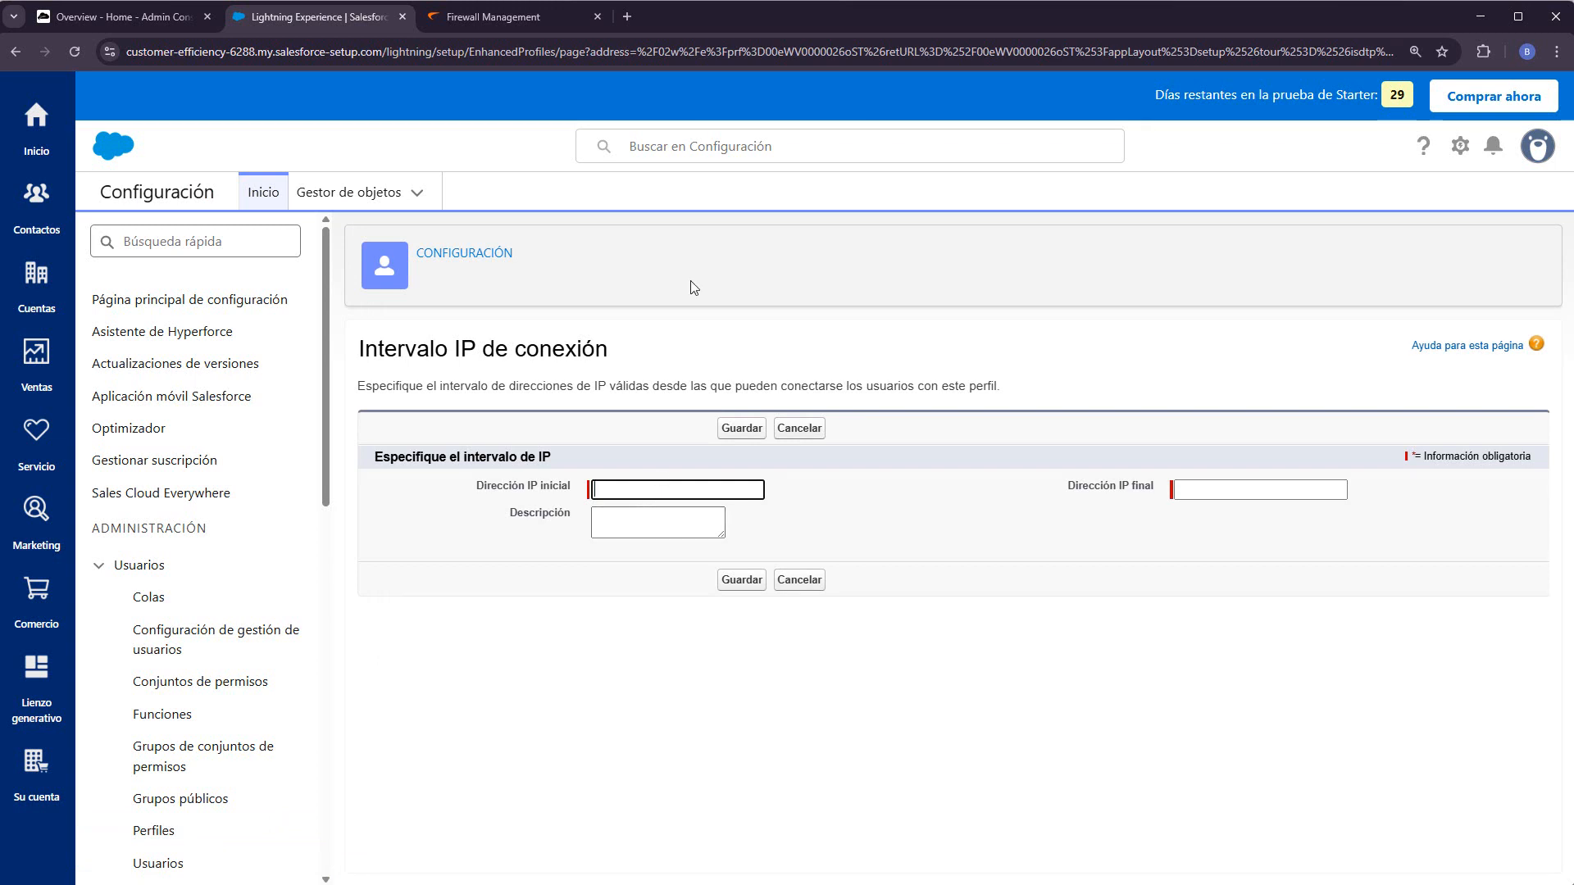
pyautogui.click(627, 16)
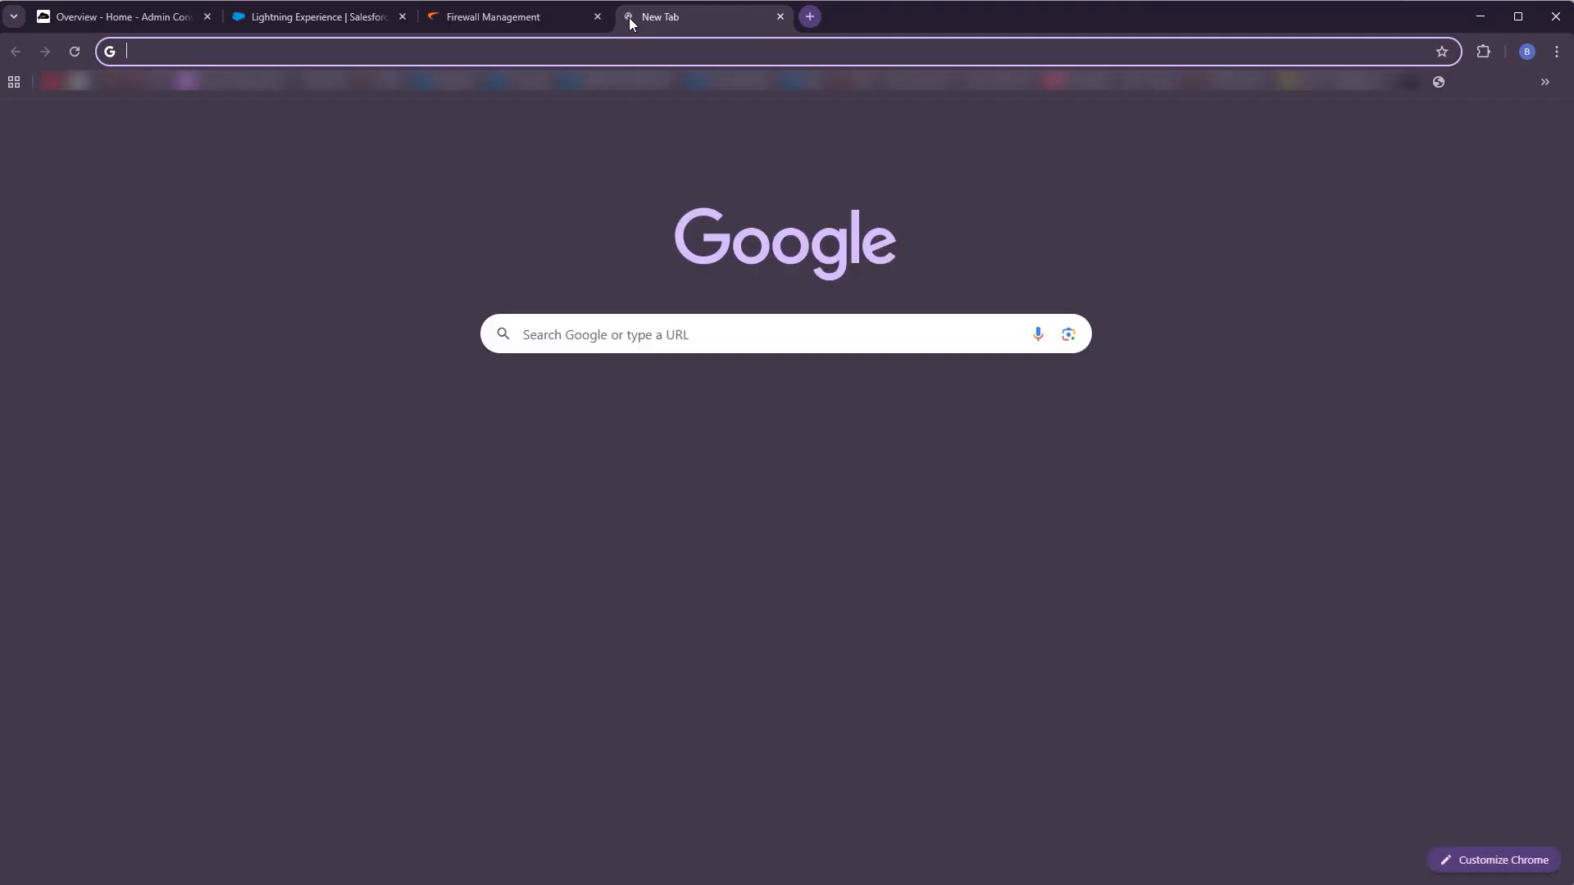
pyautogui.write('cual-es-mi-ip.net')
pyautogui.press('Return')
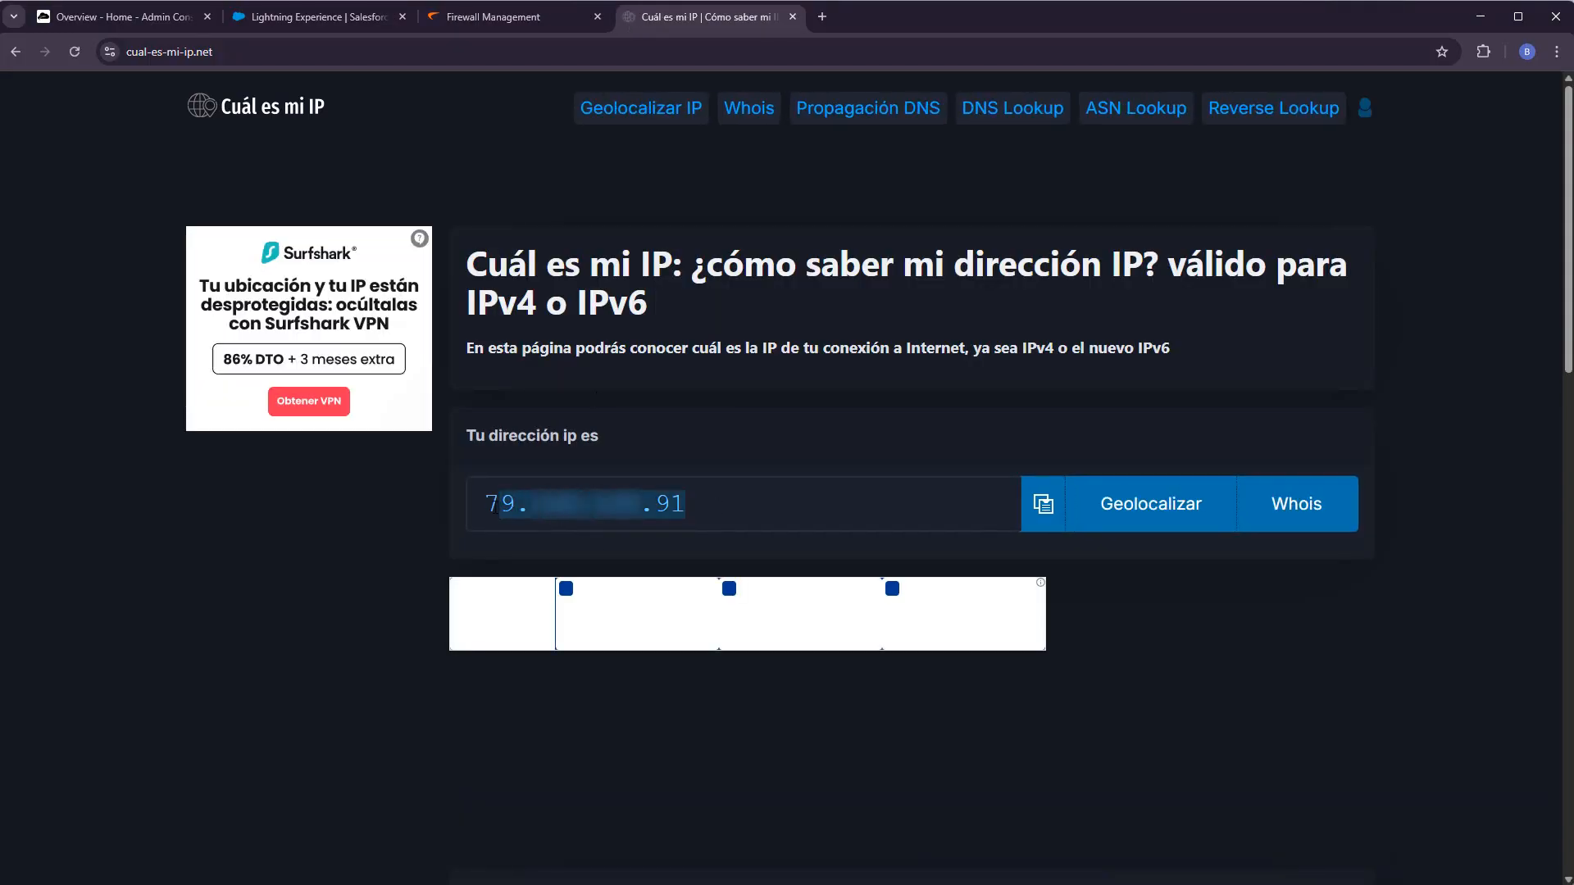
# - Use the public IP as both range start and end, describe it 'IP Autorizada', and save
pyautogui.click(320, 17)
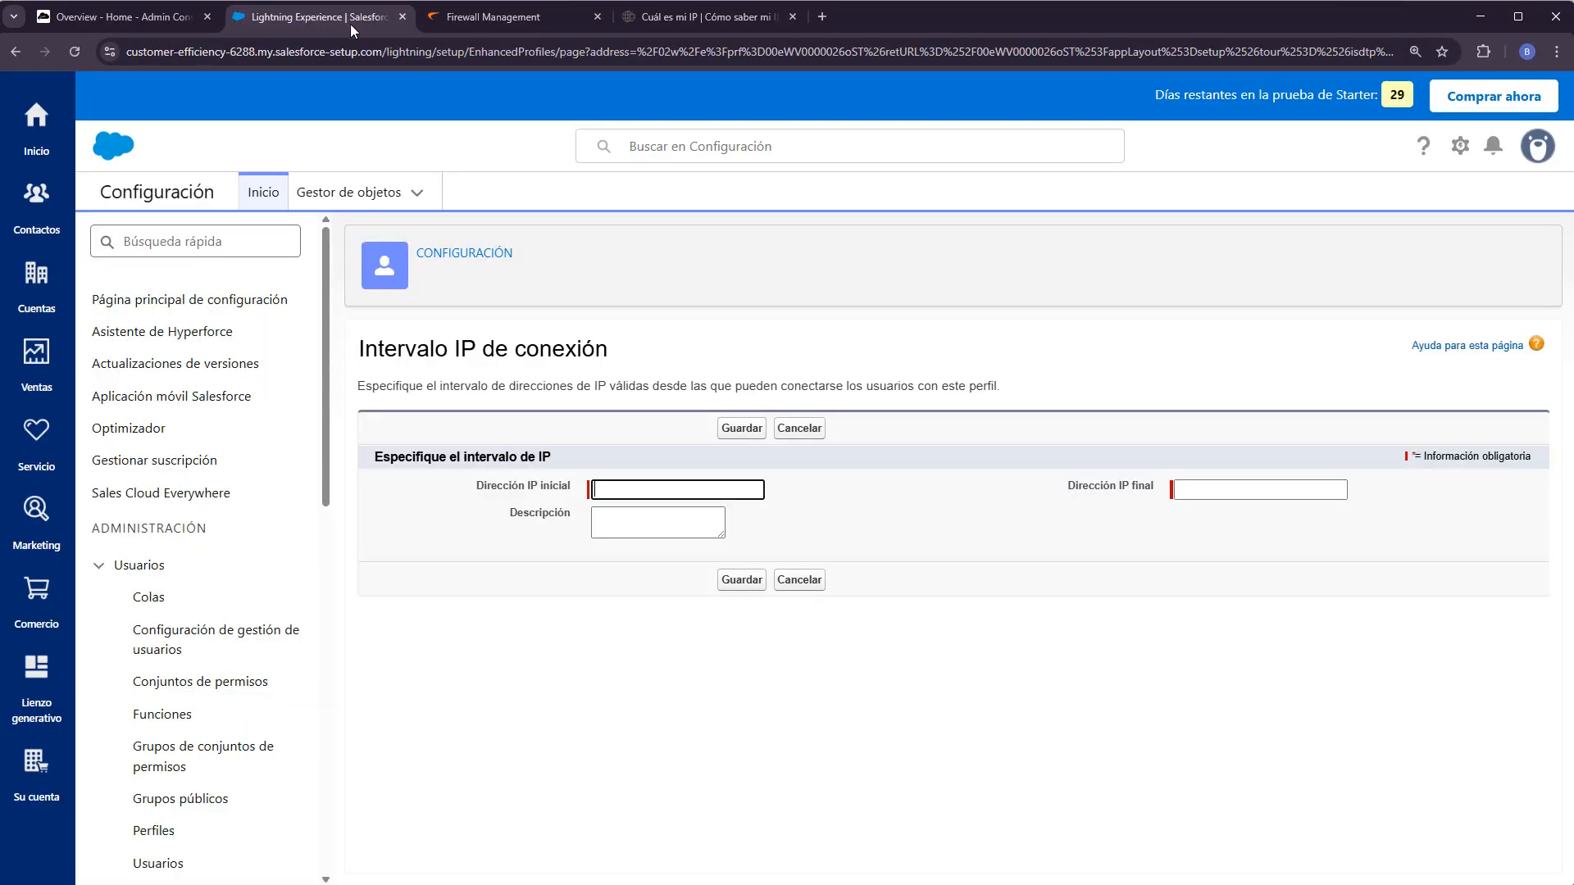
pyautogui.hotkey('ctrl', 'v')
pyautogui.click(1196, 490)
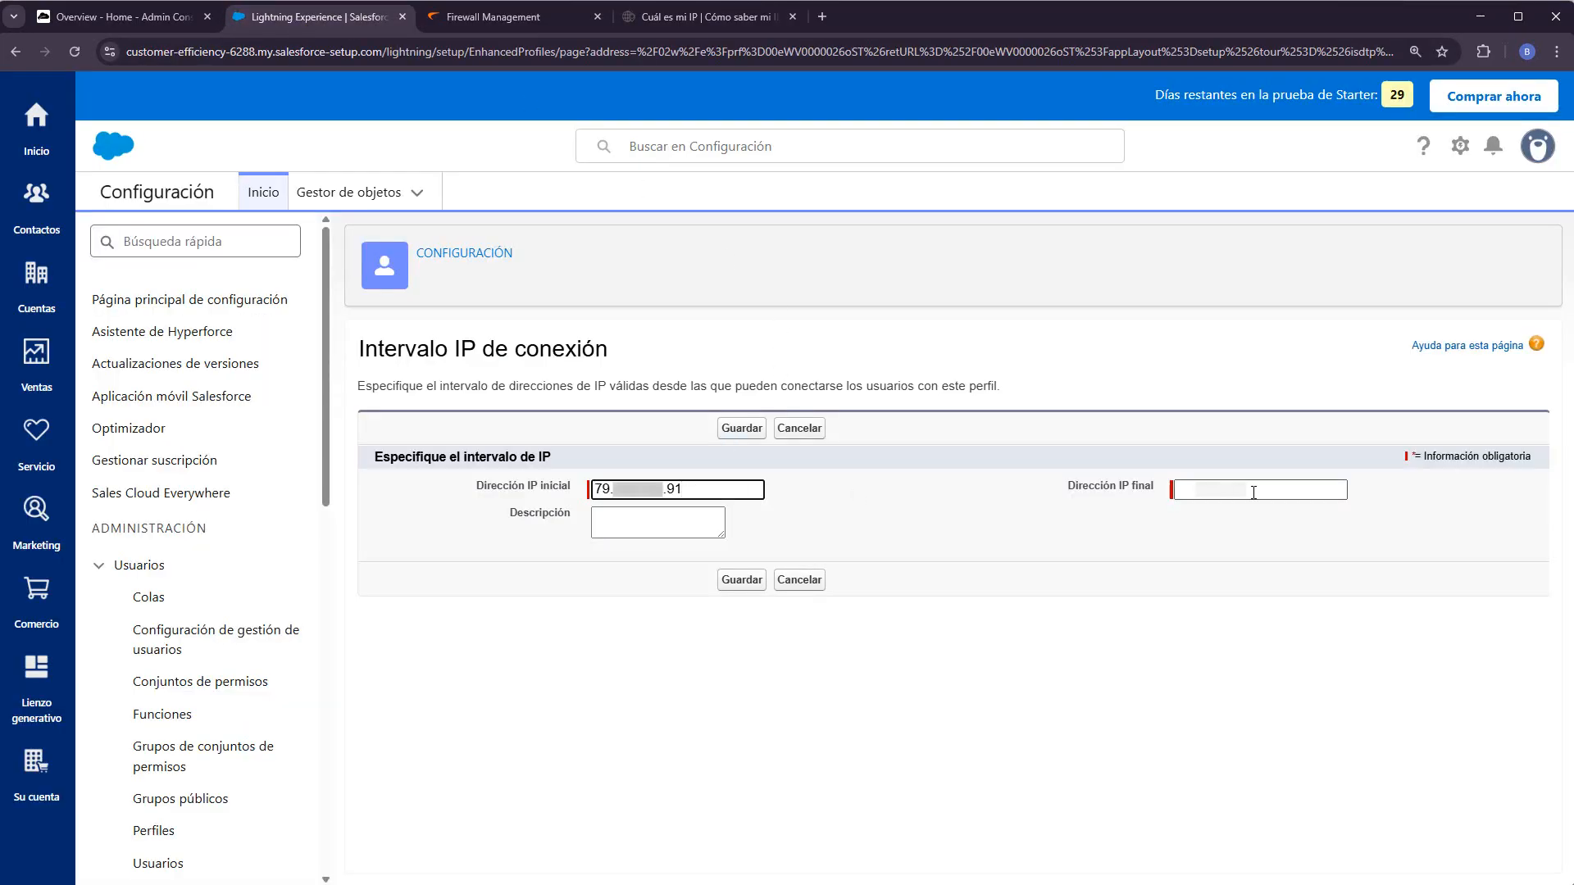
pyautogui.hotkey('ctrl', 'v')
pyautogui.click(651, 514)
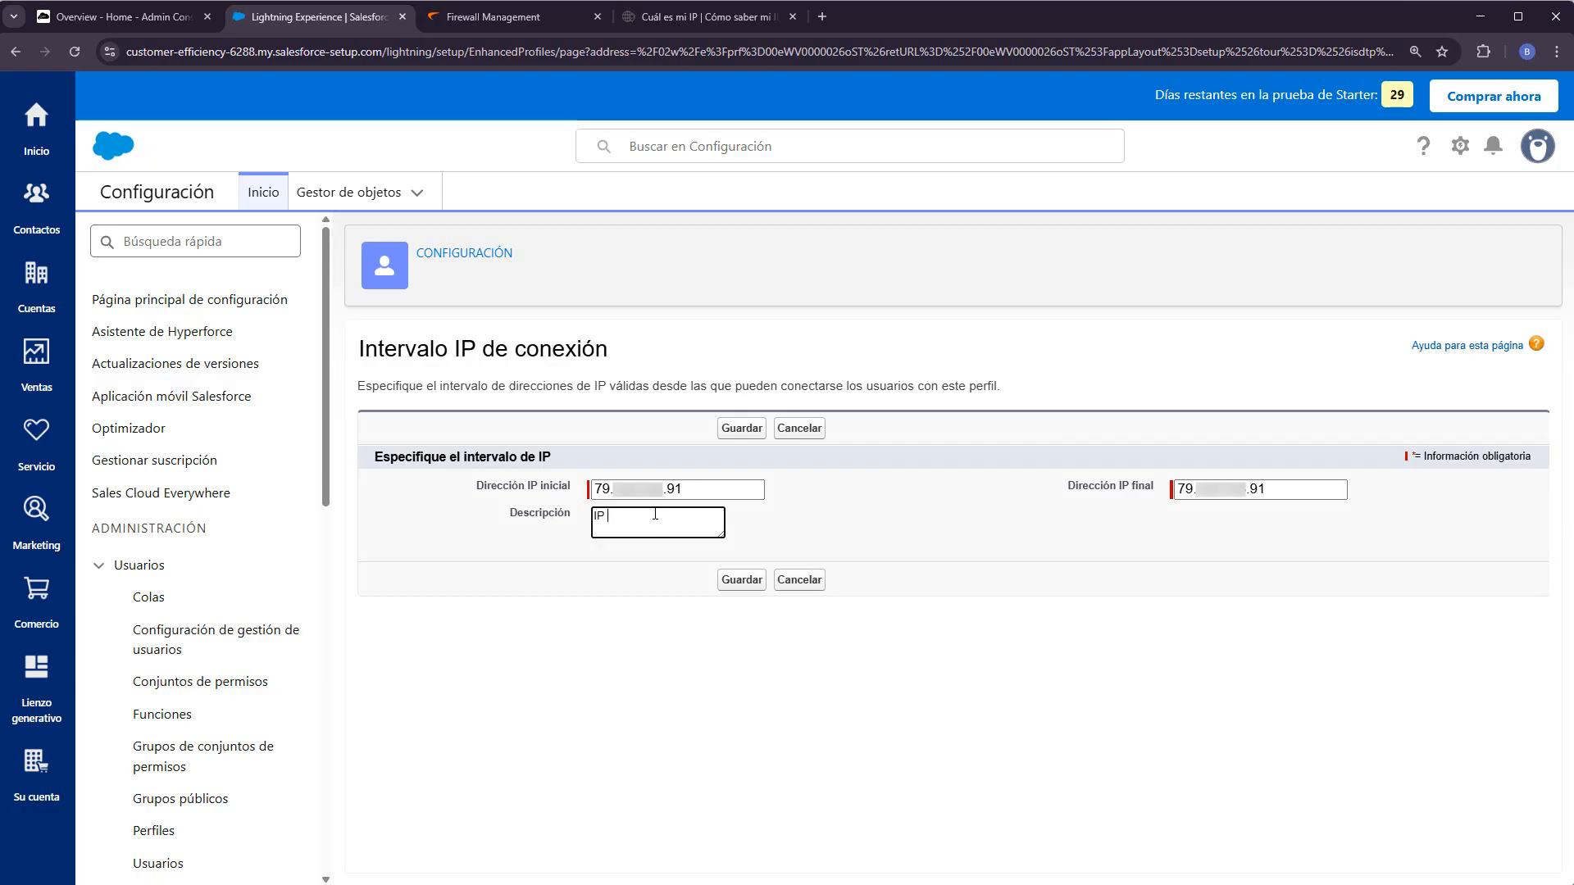
pyautogui.write('IP Autorizada')
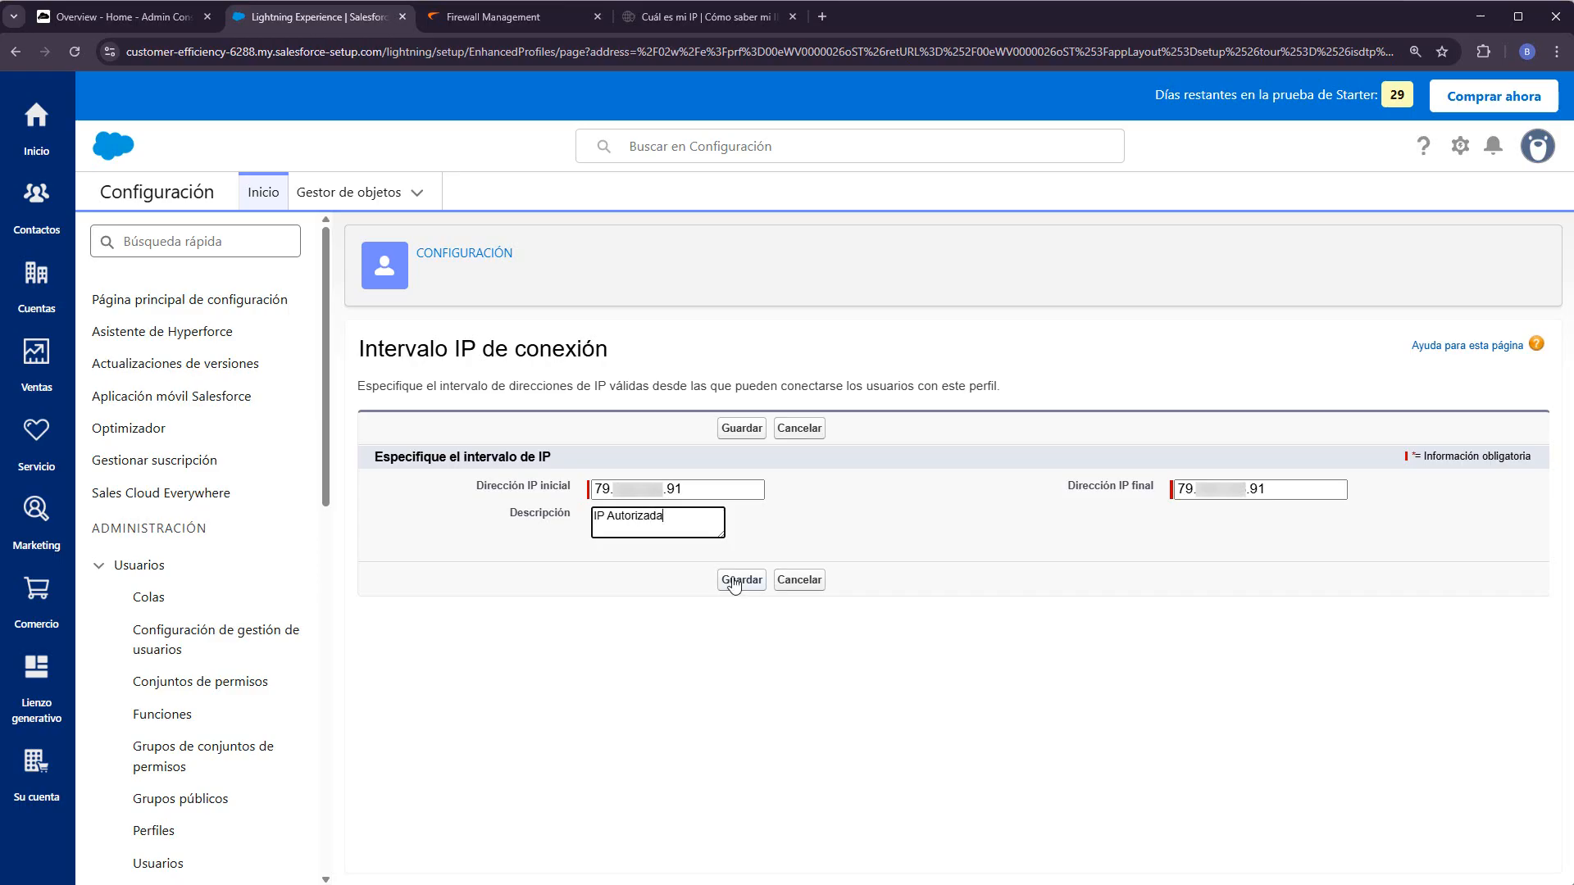
pyautogui.click(734, 581)
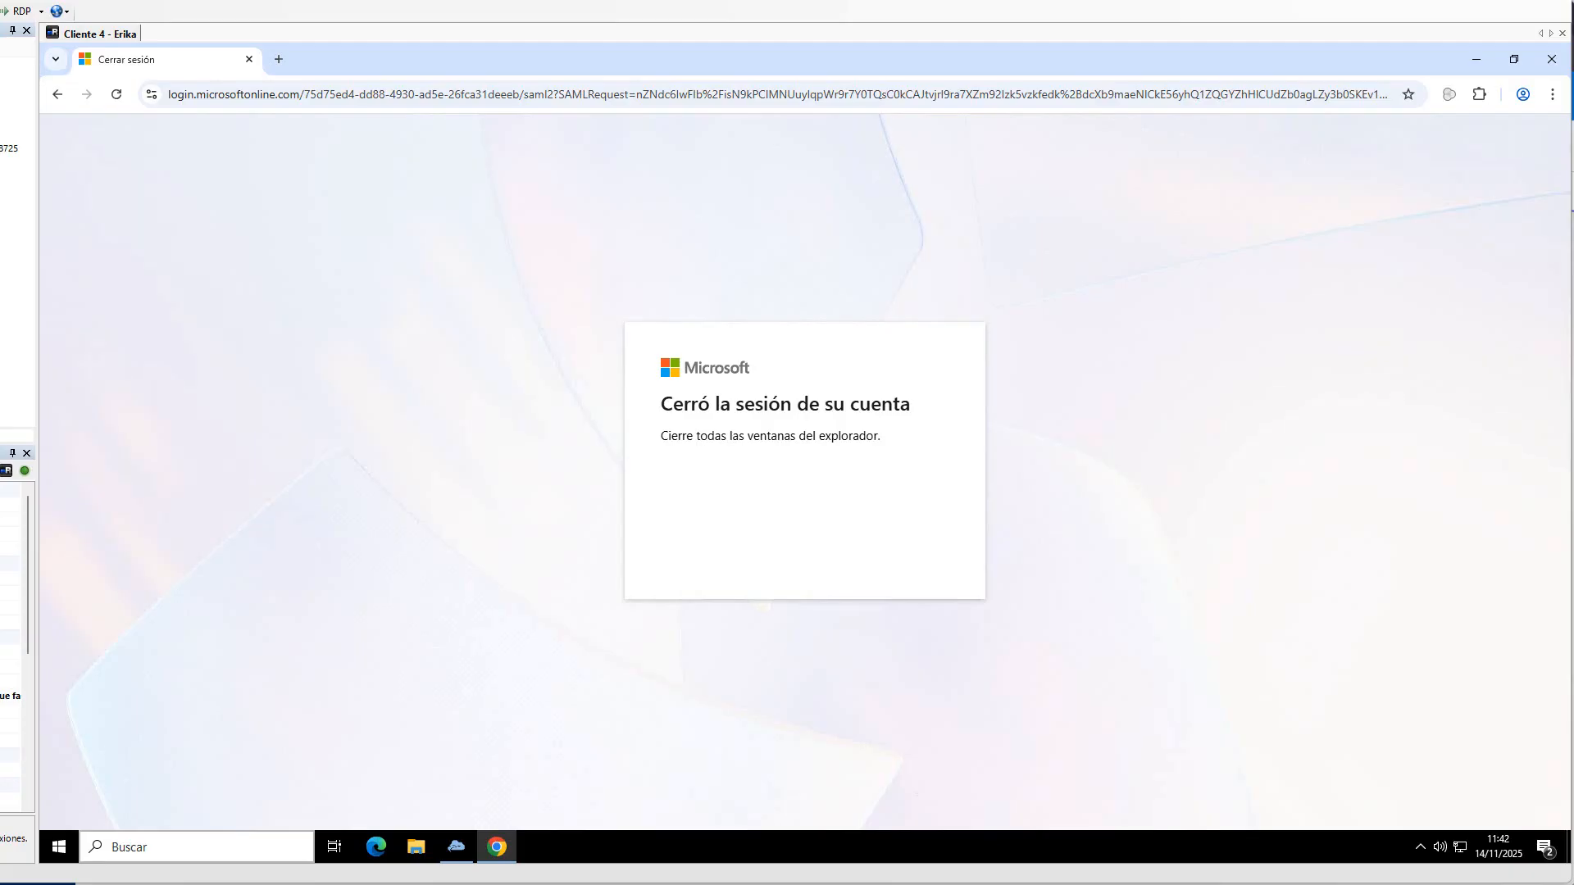
# - Retry the EntraID sign-in with the remote user's account and password, ending on a Single Sign-On Error
pyautogui.click(58, 94)
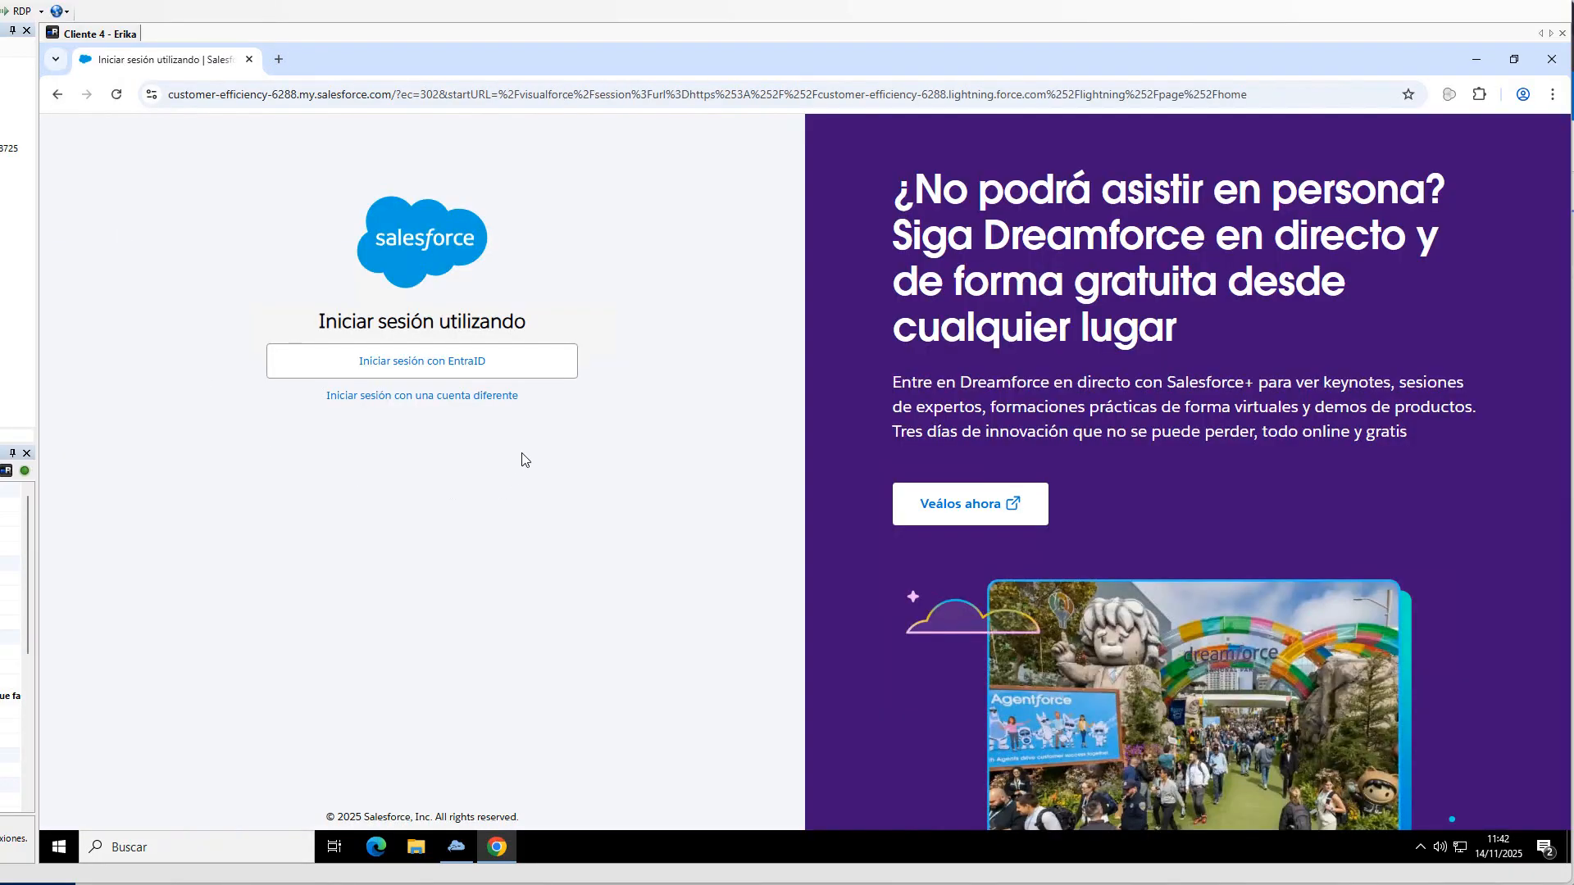
pyautogui.click(402, 365)
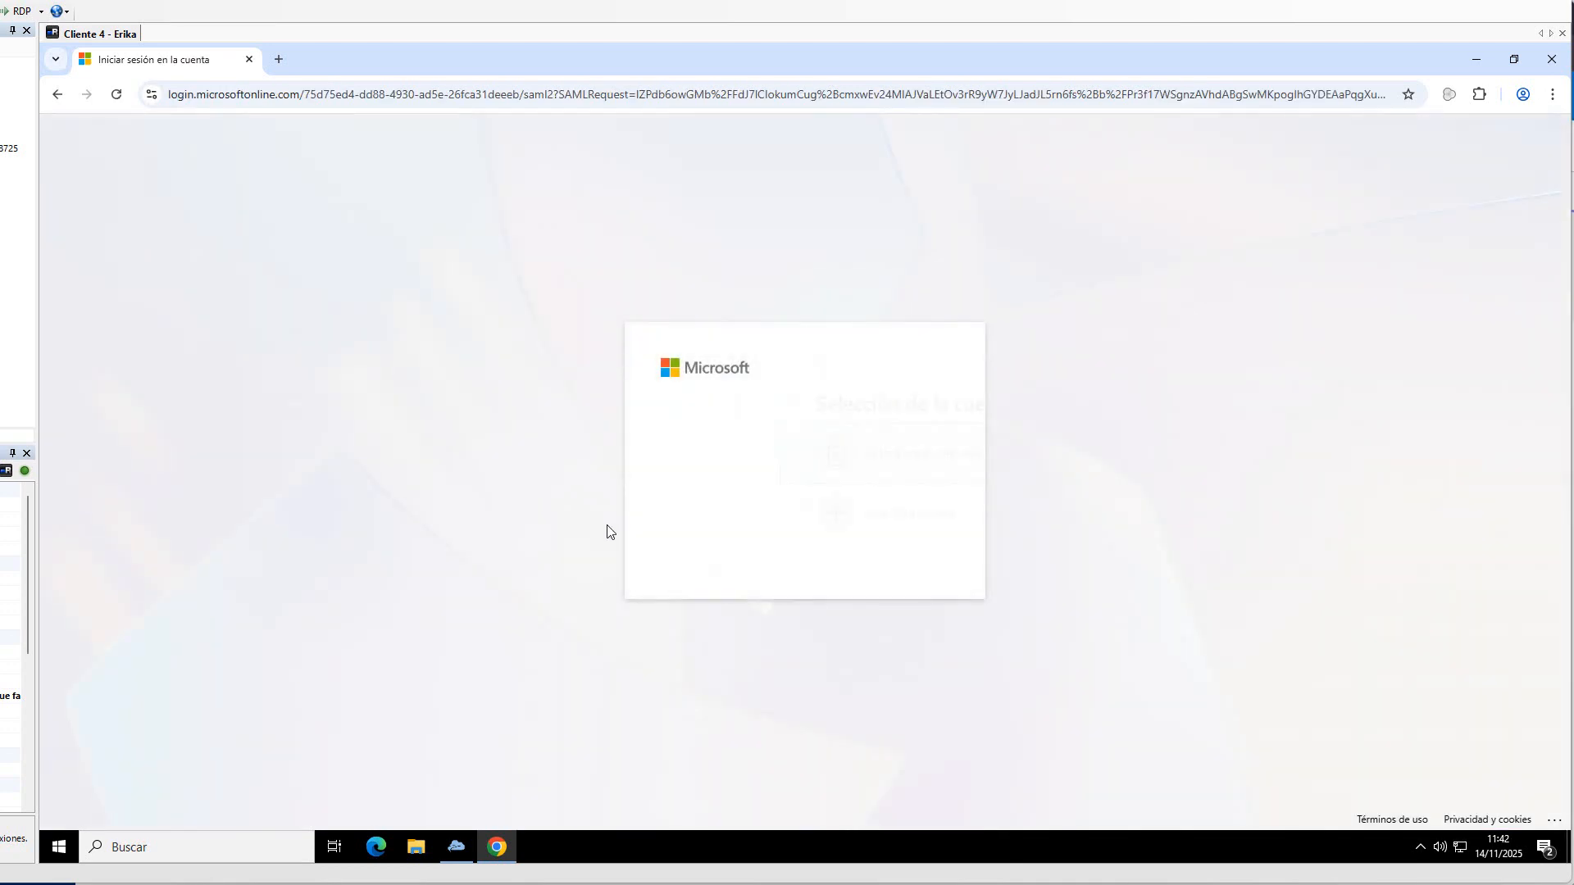
pyautogui.click(749, 459)
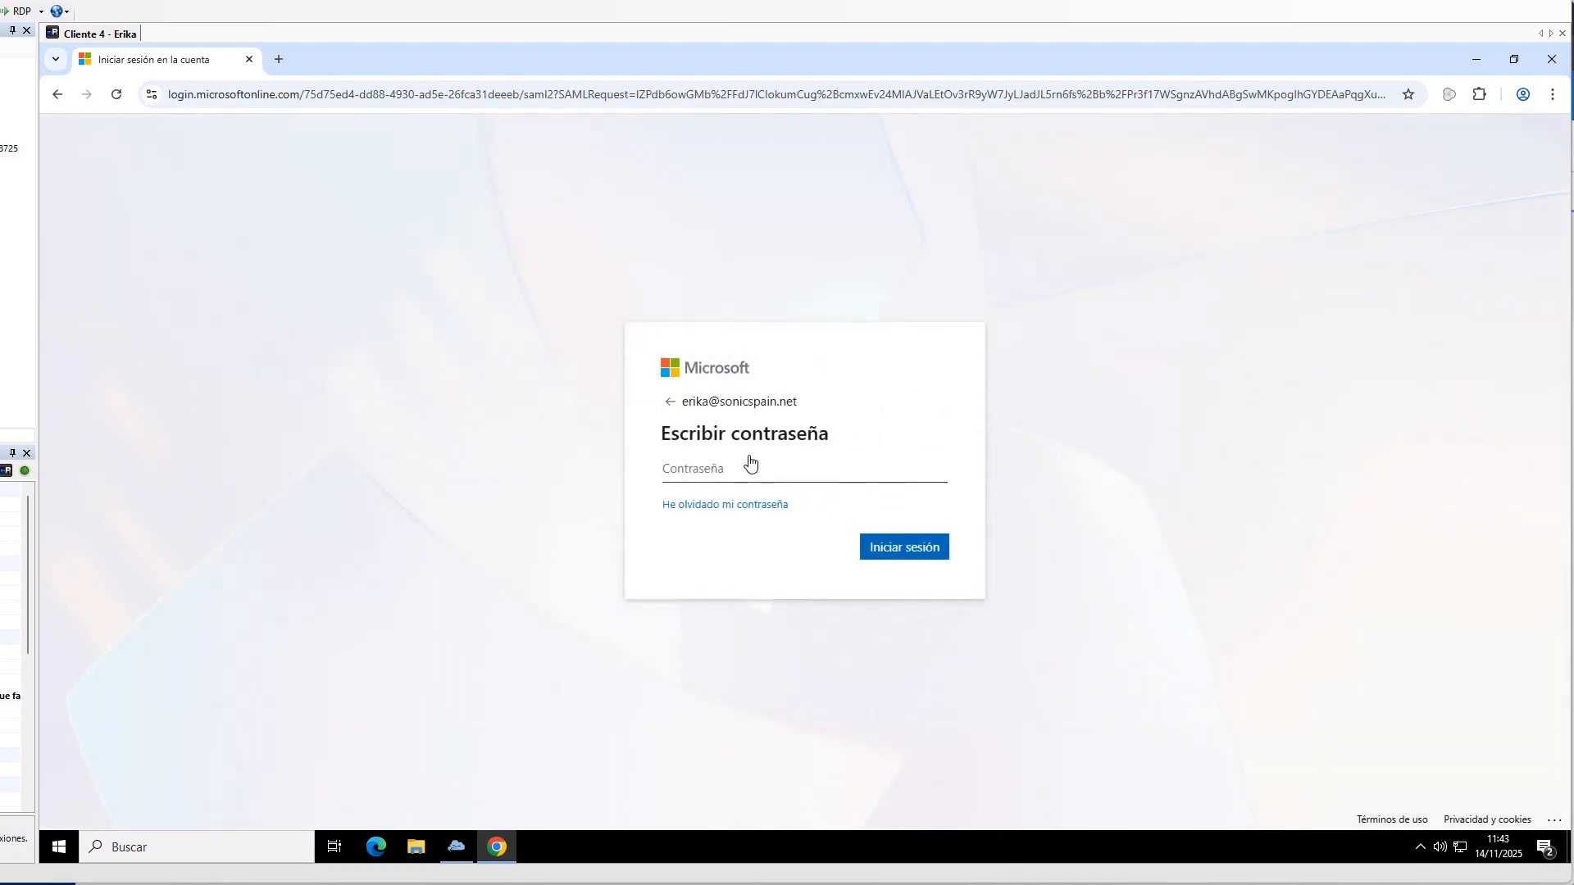
pyautogui.write('••')
pyautogui.press('Return')
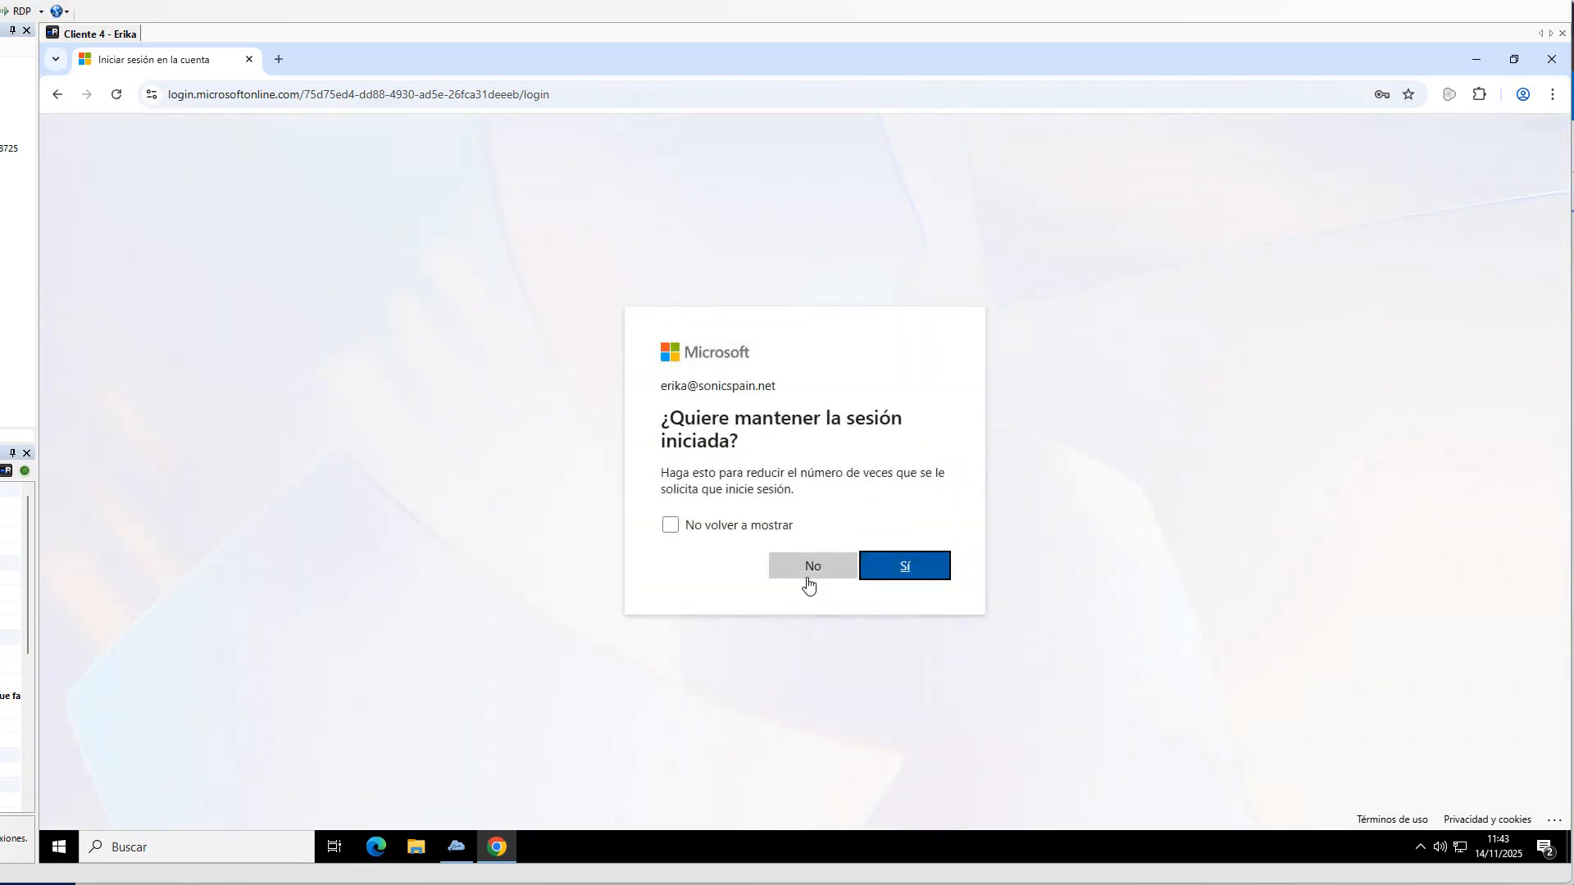
pyautogui.click(906, 563)
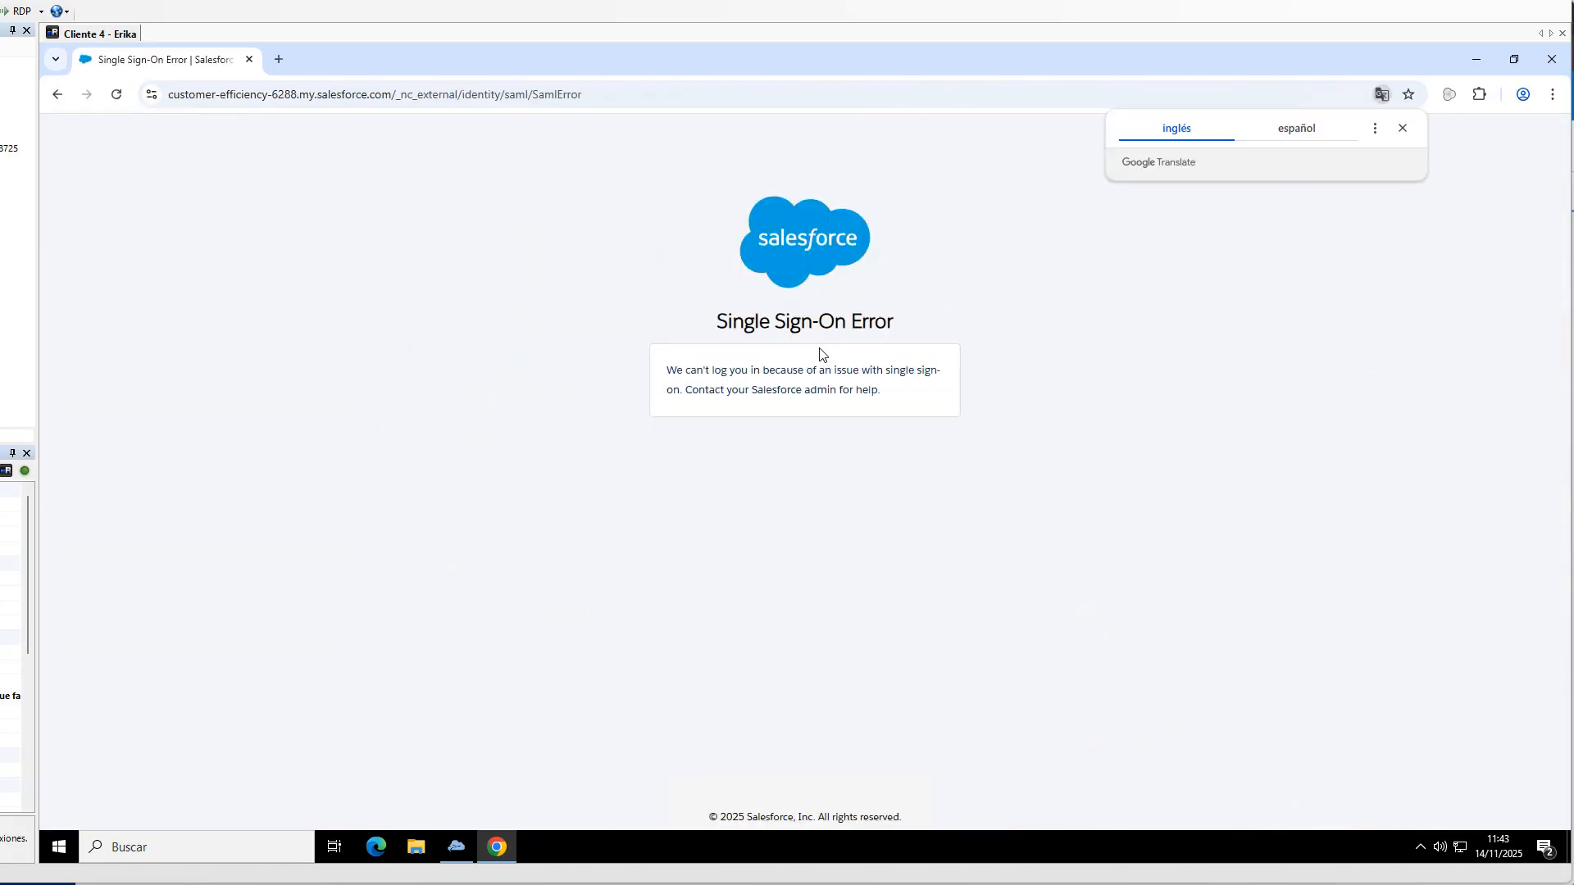
pyautogui.tripleClick(896, 400)
pyautogui.click(734, 629)
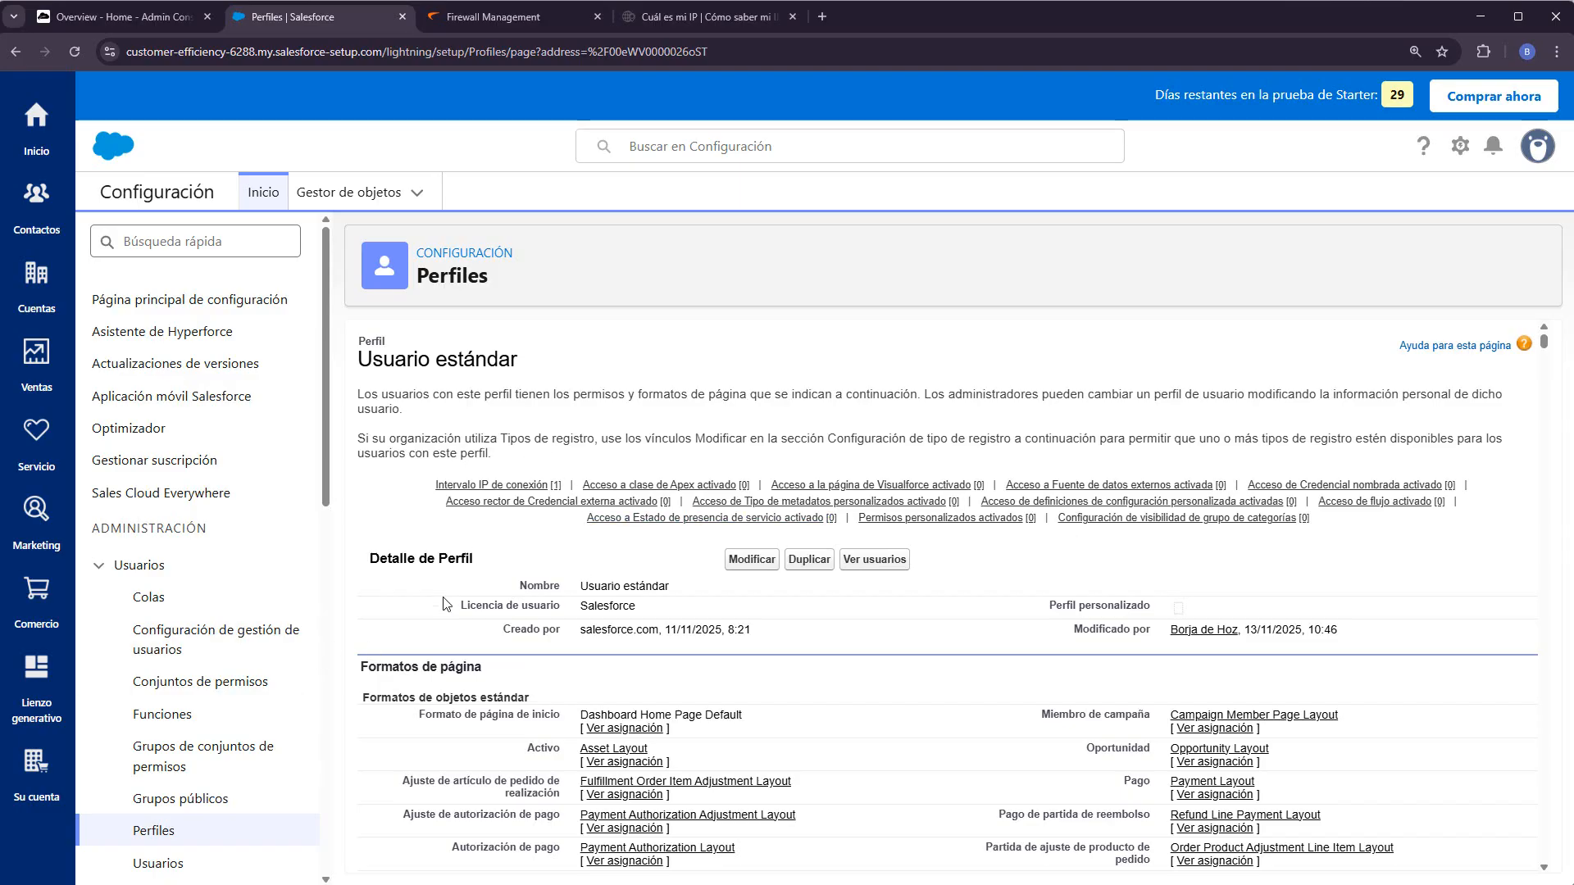
# - Check the remote user's login history, highlighting the 'IP restringida' status and source IP, then return to the admin console
pyautogui.click(179, 300)
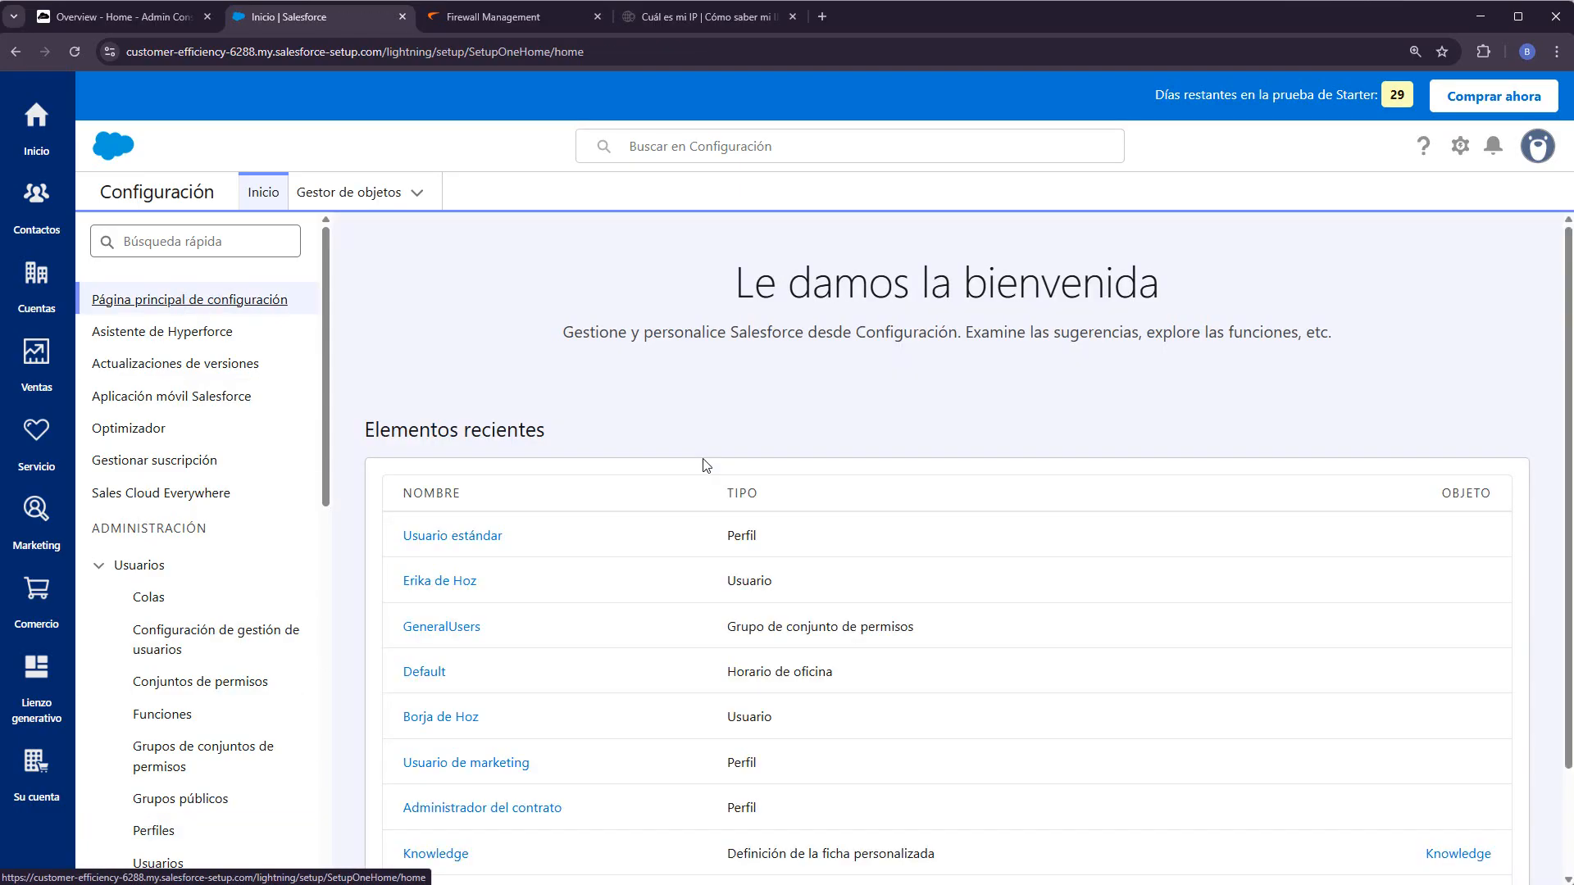
pyautogui.click(447, 584)
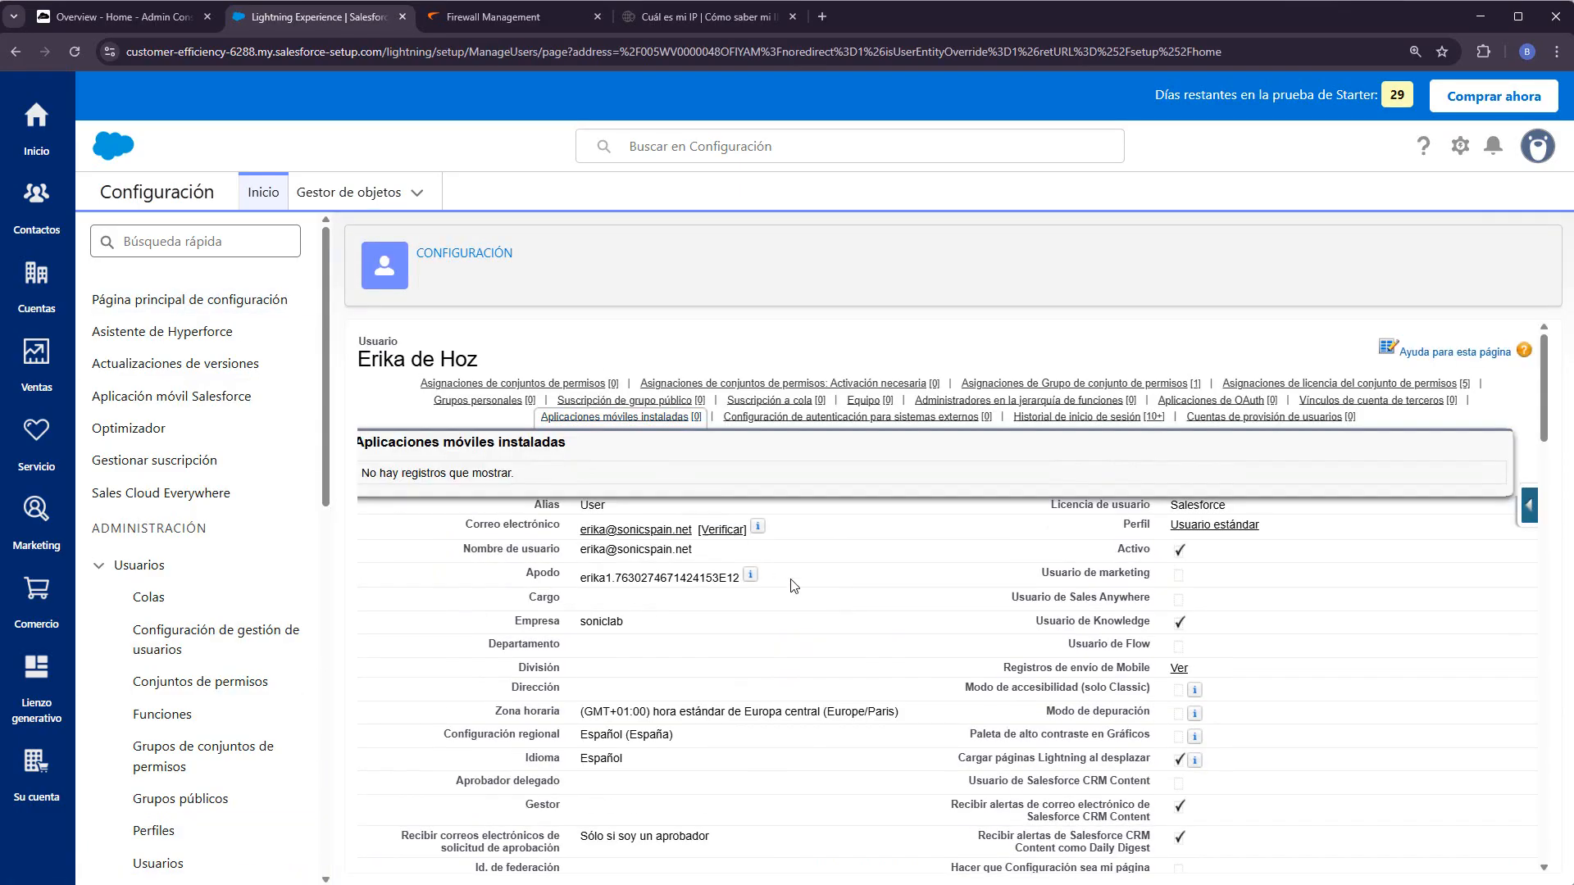
pyautogui.scroll(-15, 836, 625)
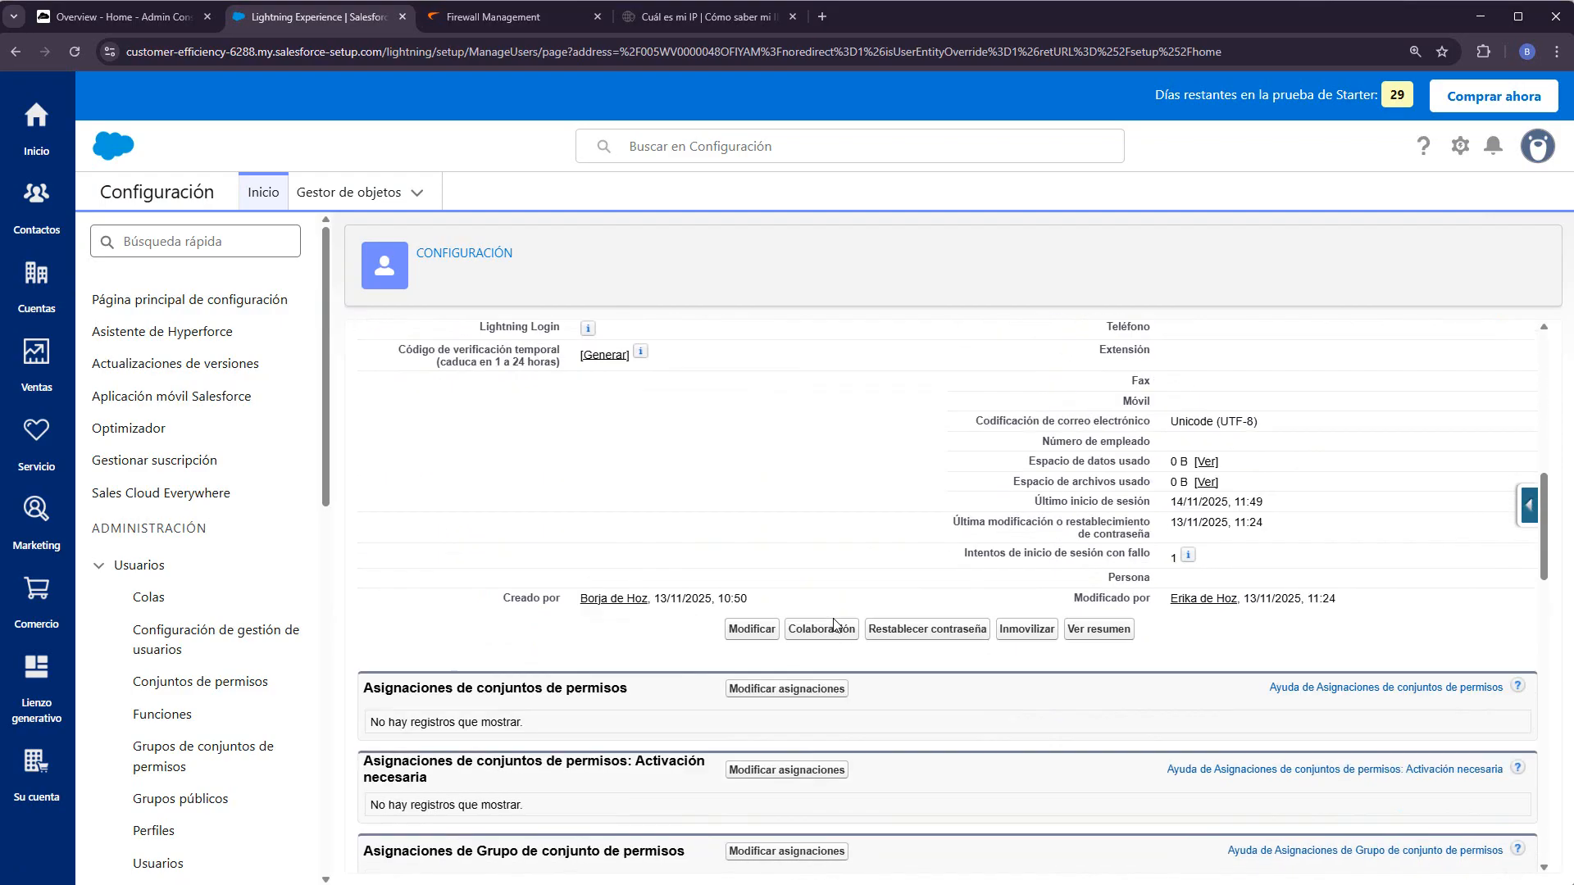
pyautogui.scroll(-10, 833, 619)
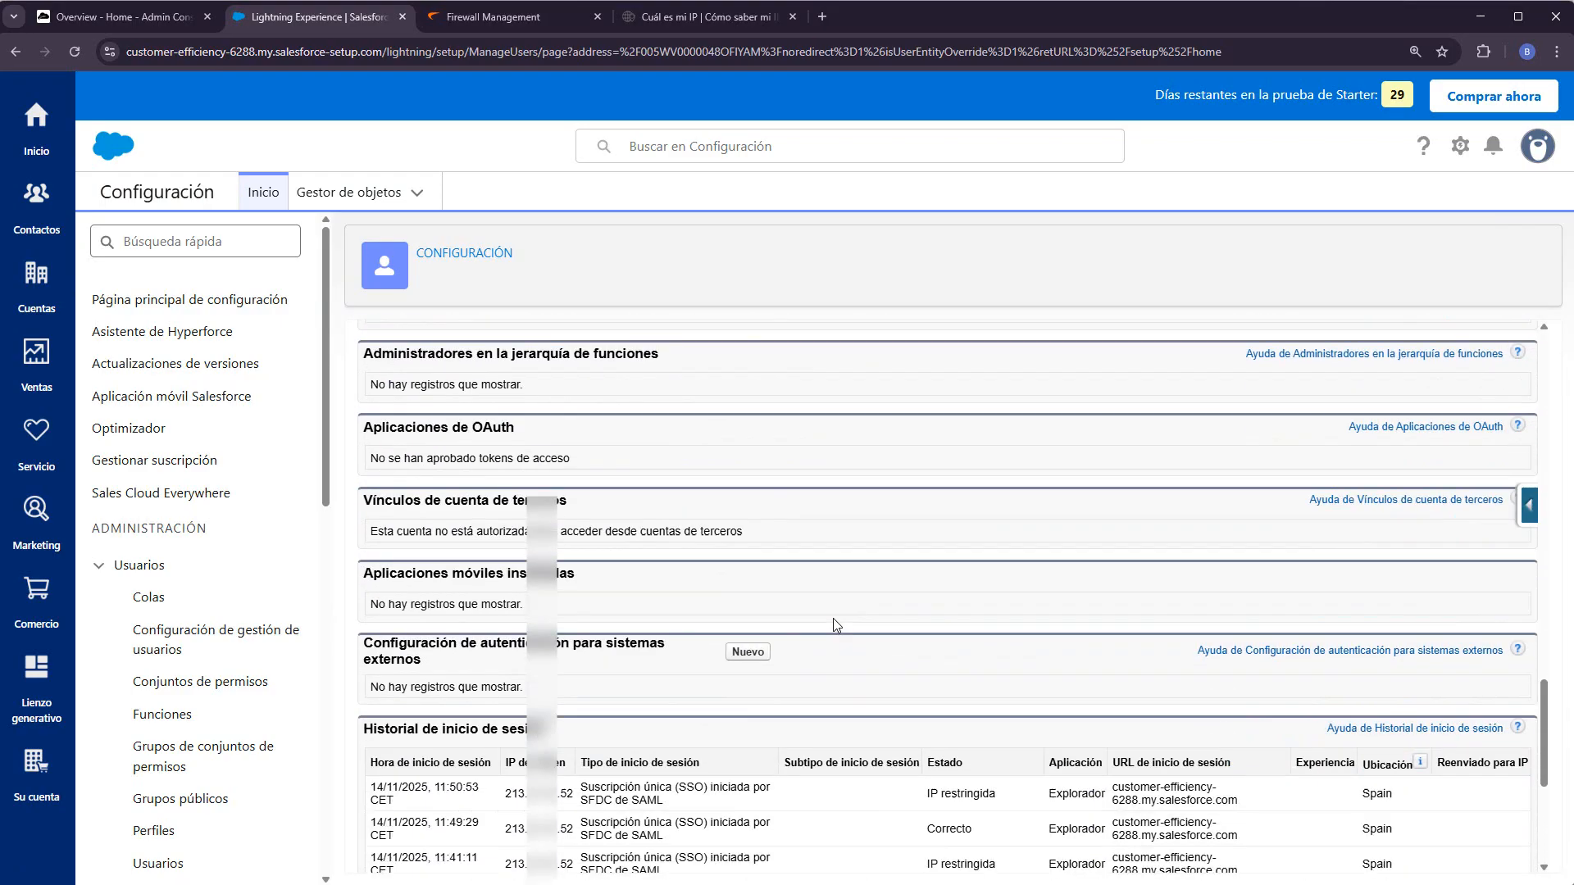
pyautogui.scroll(1, 984, 565)
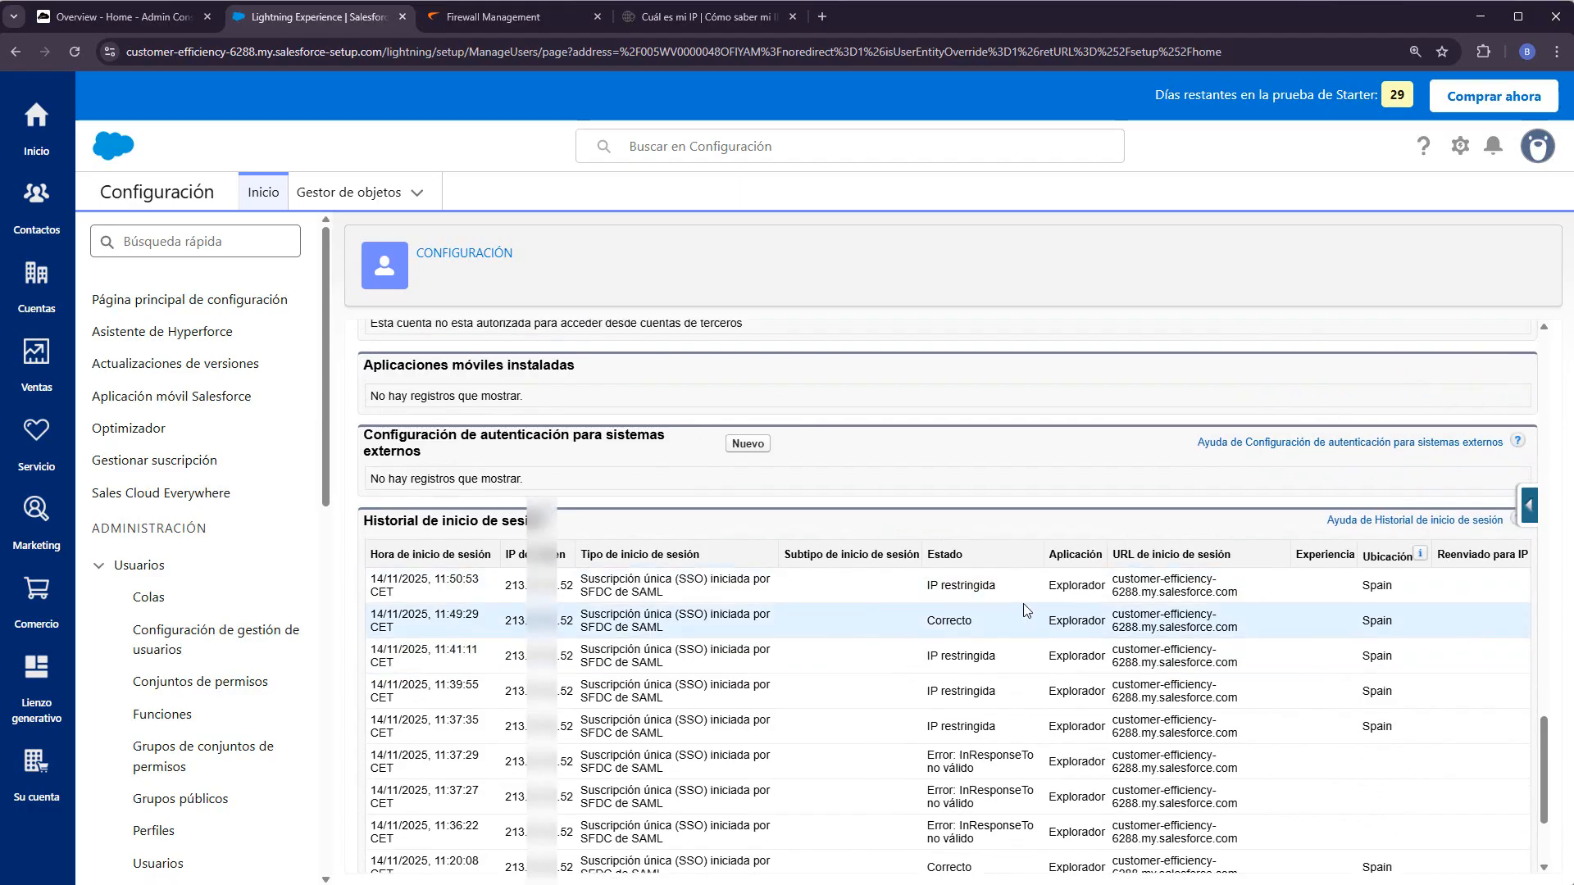
pyautogui.moveTo(1013, 589); pyautogui.dragTo(916, 583)
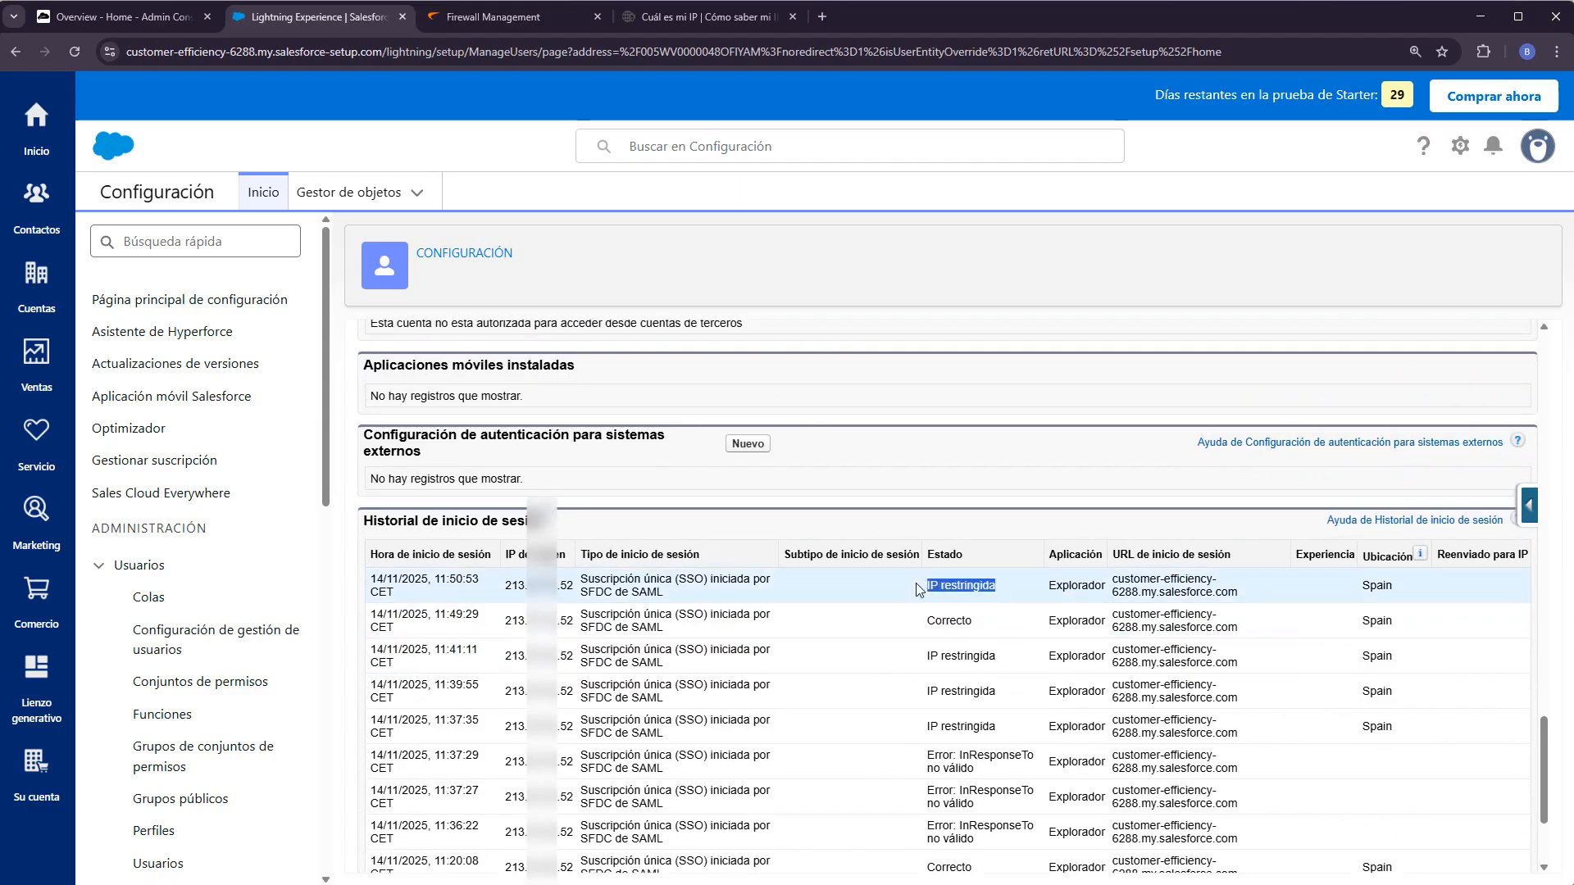
pyautogui.moveTo(503, 586); pyautogui.dragTo(572, 588)
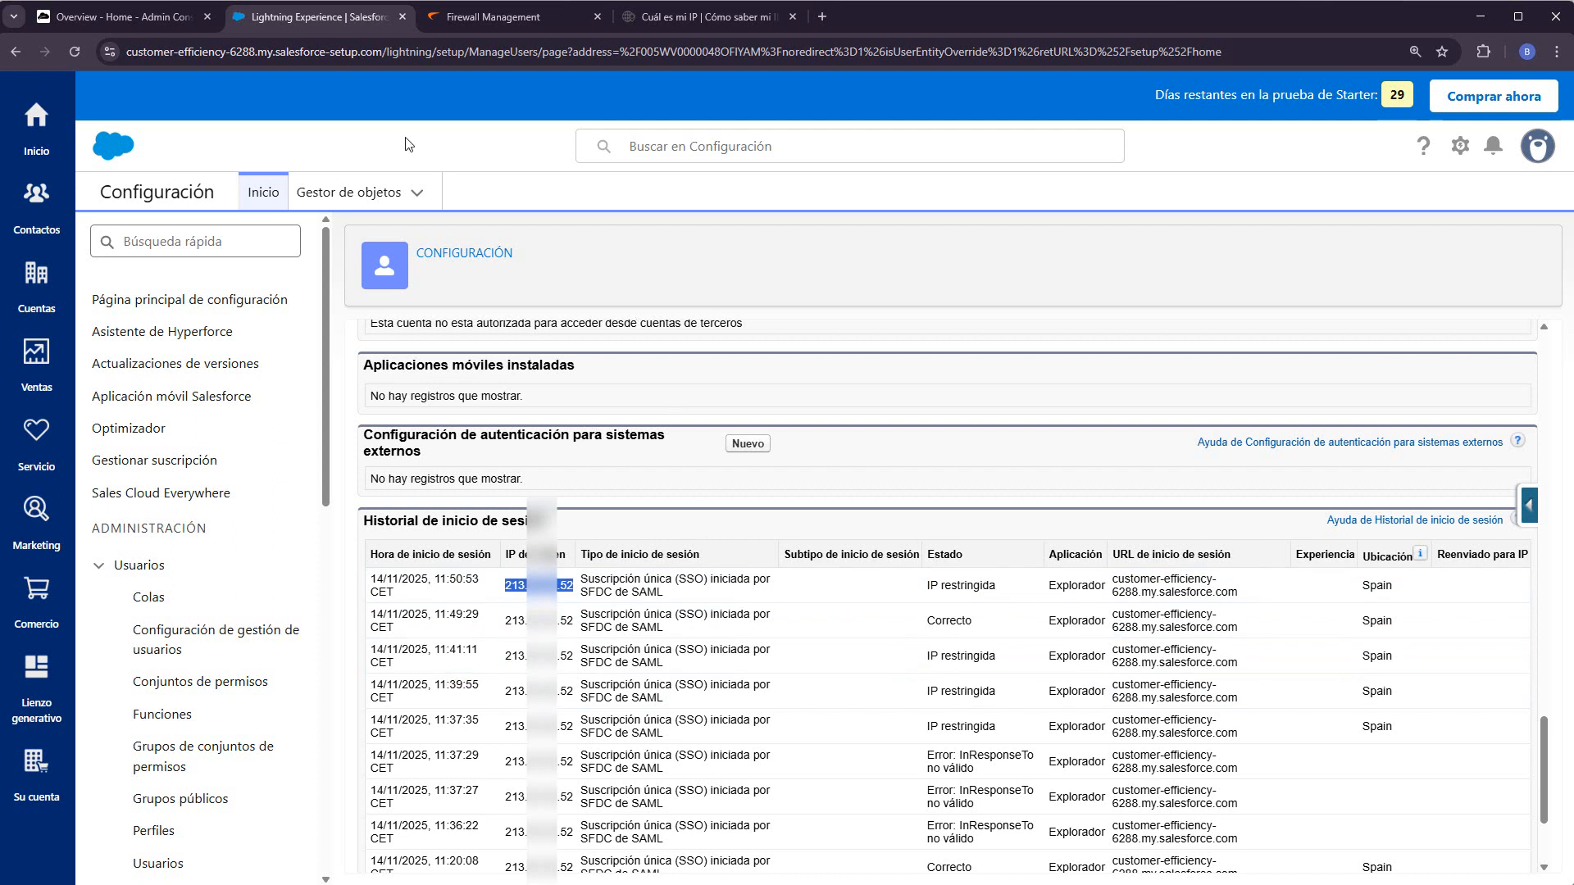
pyautogui.click(151, 16)
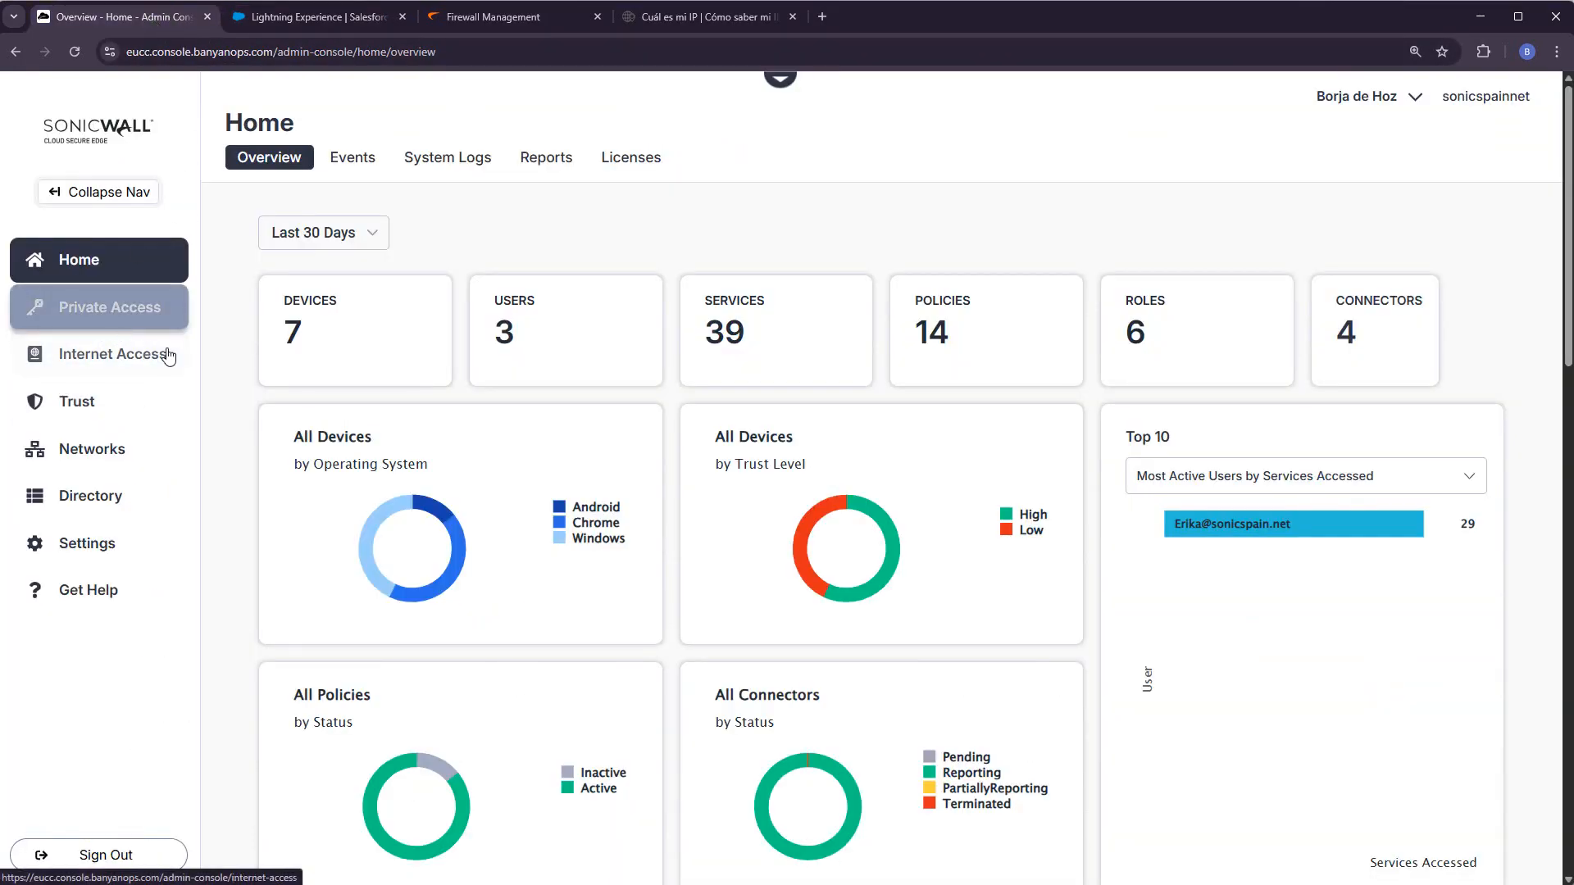
# - Create a new service tunnel named SalesForce and add the TZ 570 connector network
pyautogui.click(108, 307)
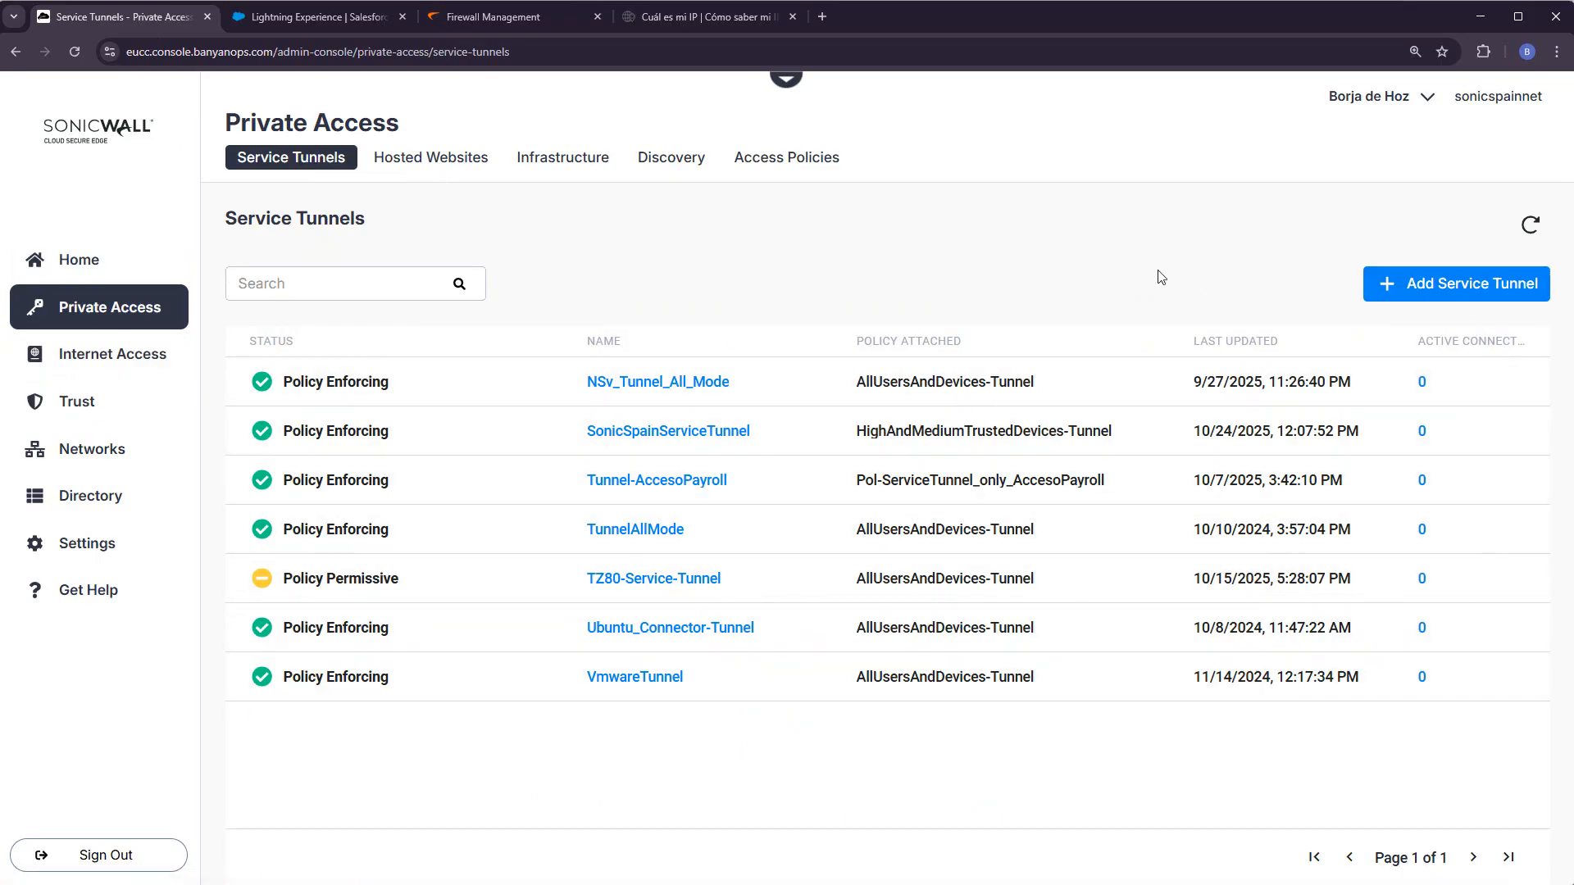
pyautogui.click(1483, 280)
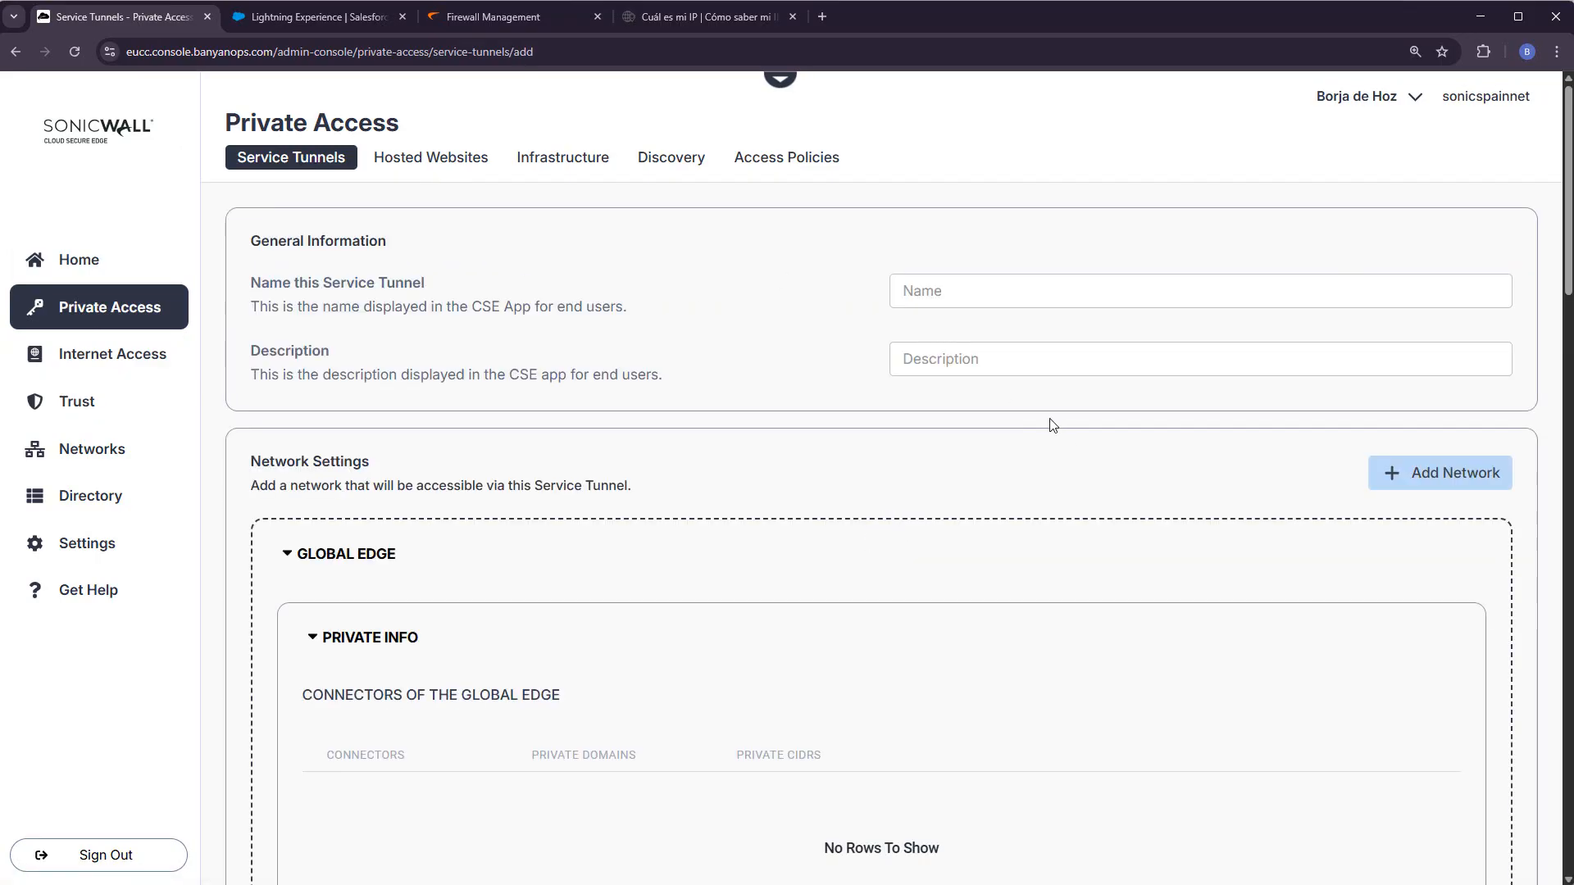
pyautogui.click(962, 293)
pyautogui.write('SalesForce')
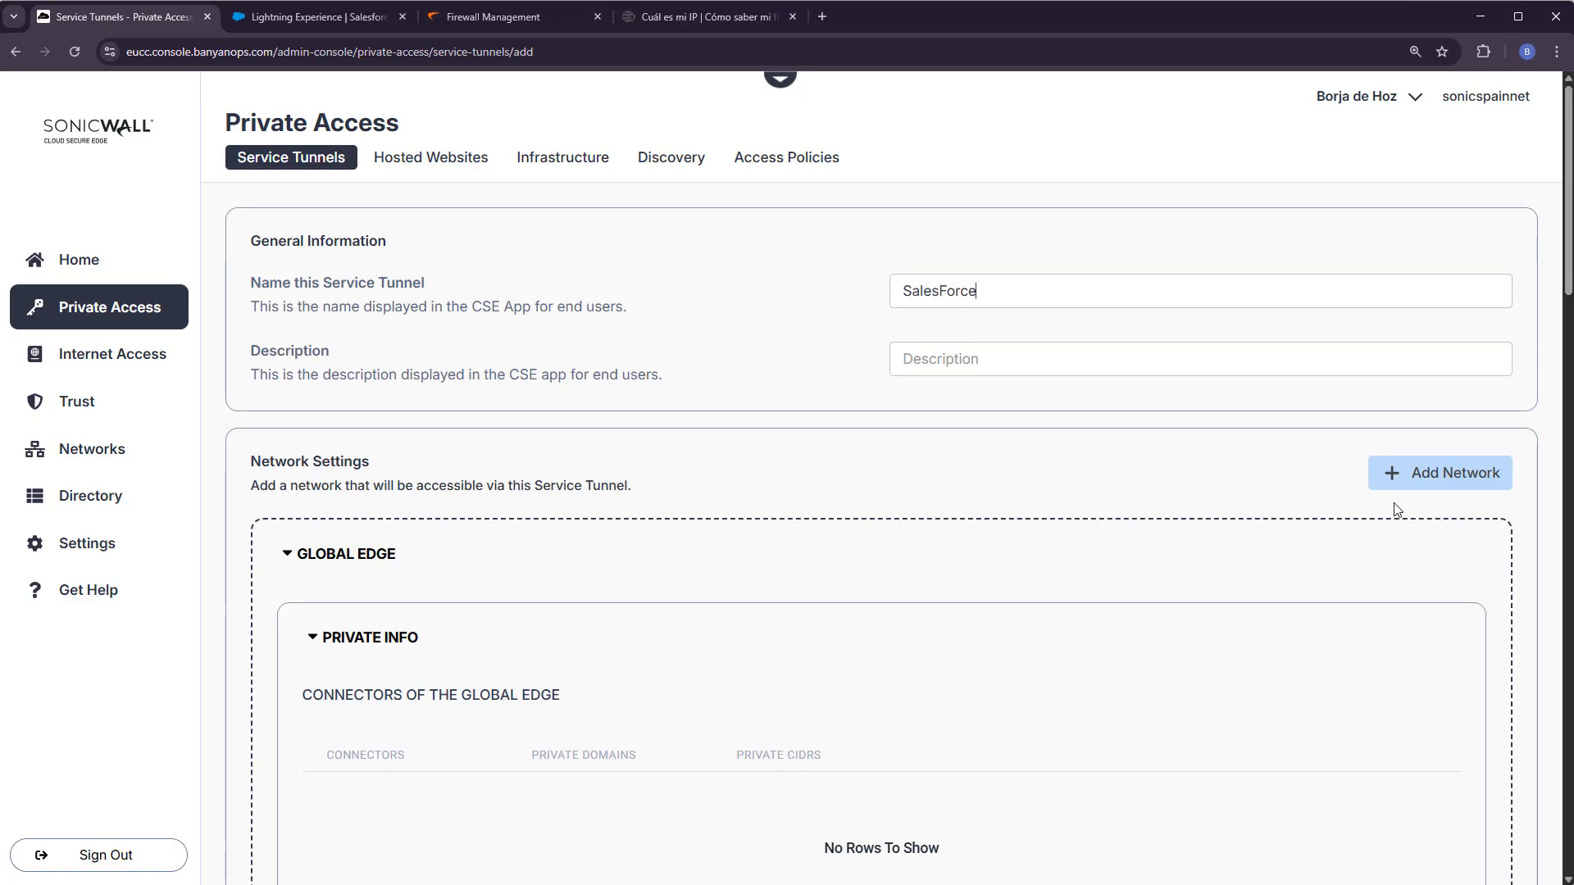
pyautogui.click(1426, 479)
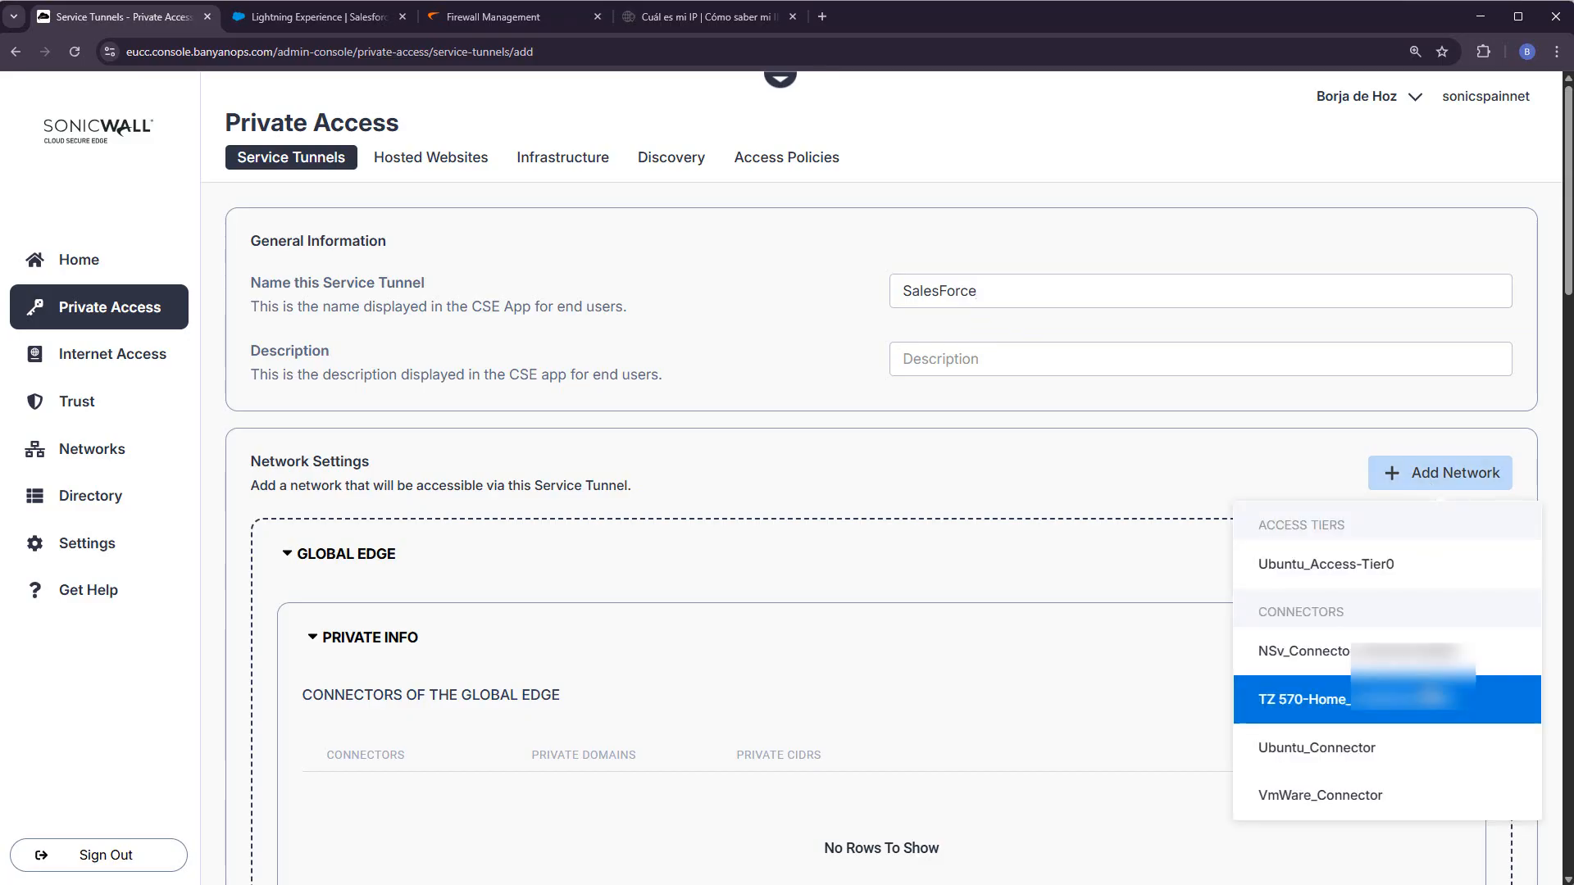
pyautogui.click(1386, 699)
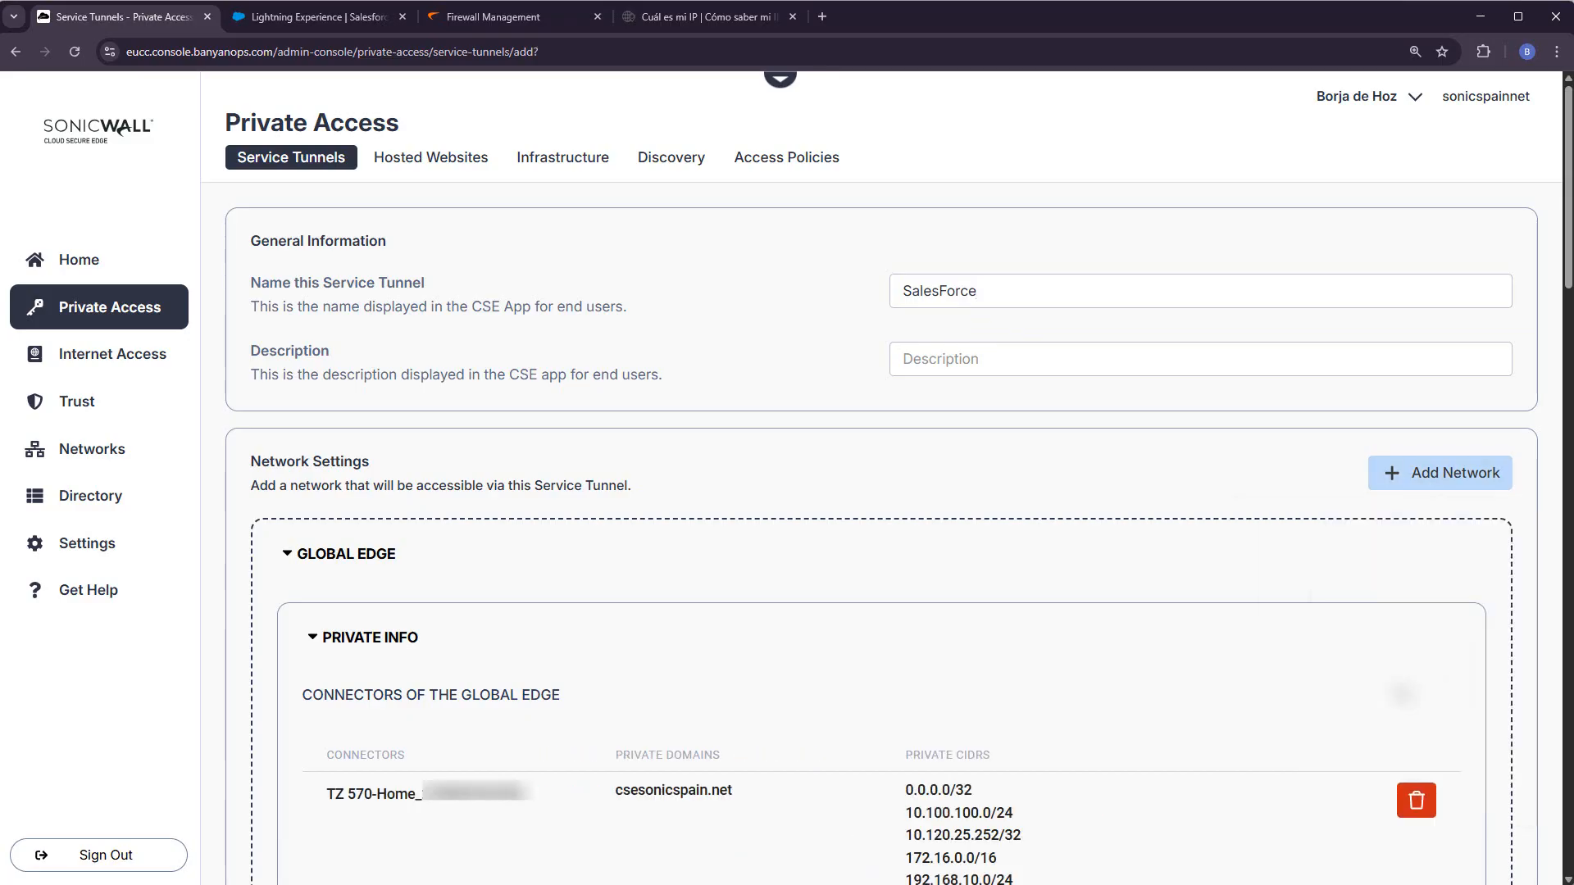
# - Include the public domain customer-efficiency-6288.my.salesforce.com in the tunnel
pyautogui.scroll(-8, 1401, 693)
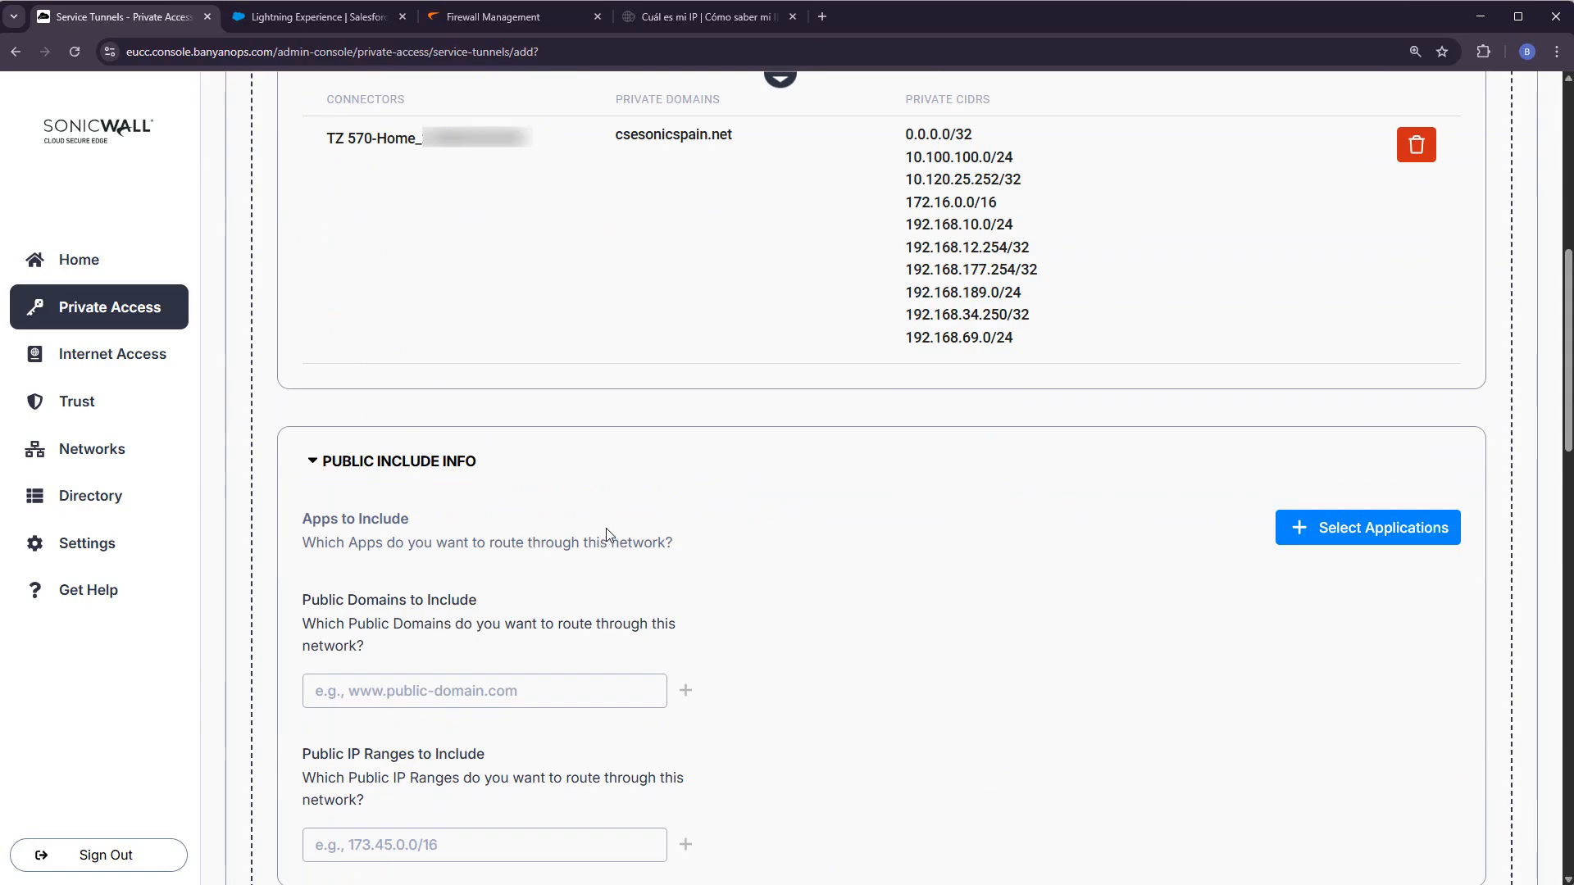
pyautogui.scroll(-1, 685, 587)
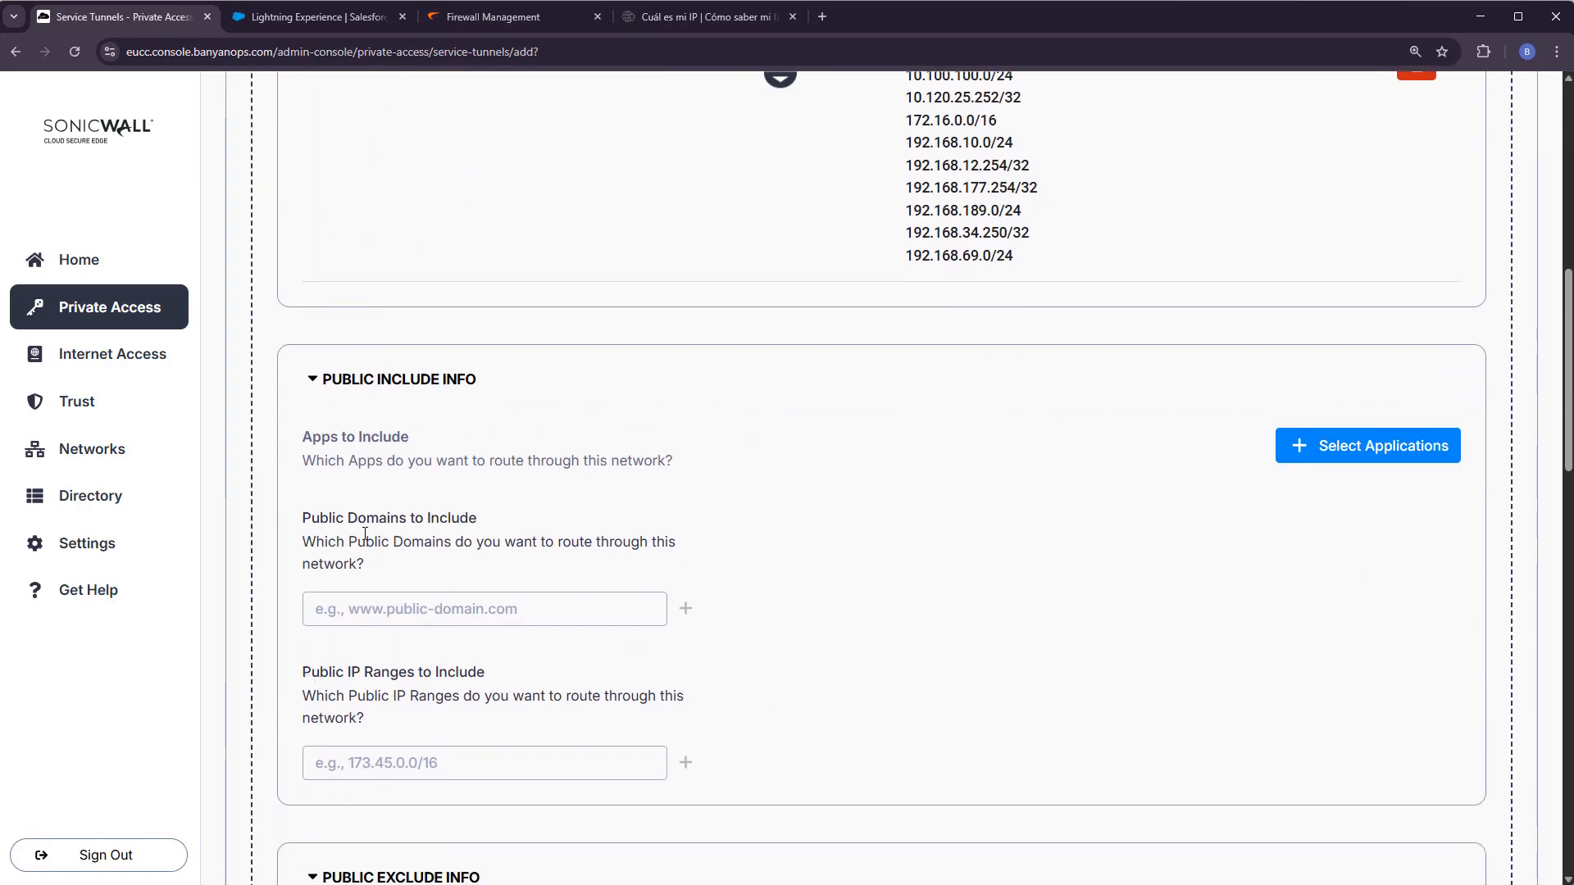
pyautogui.moveTo(329, 521); pyautogui.dragTo(477, 522)
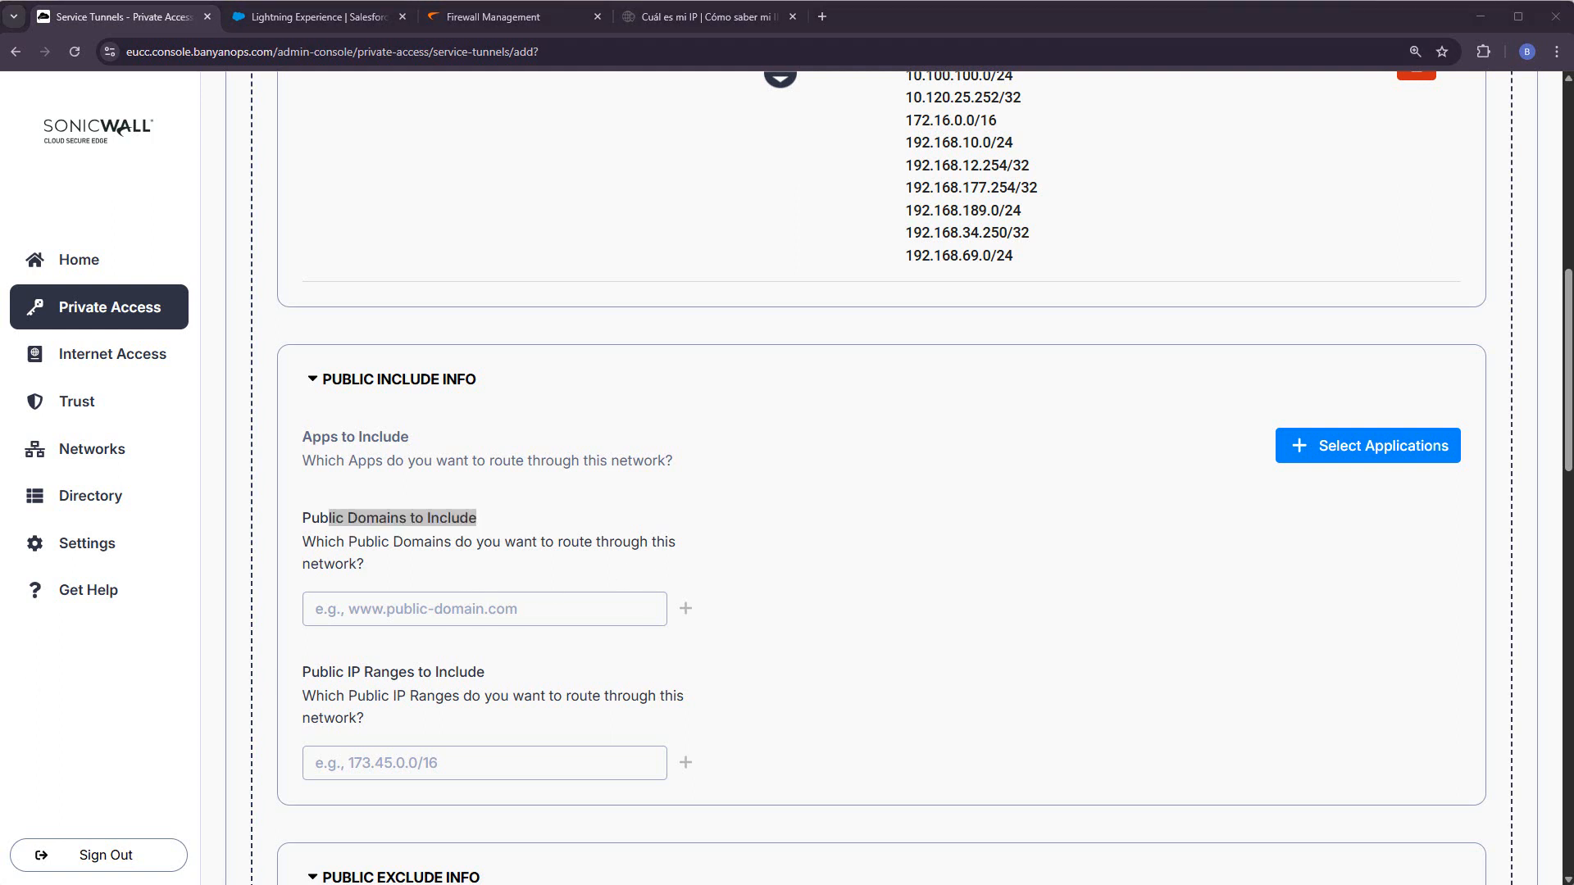
pyautogui.click(520, 607)
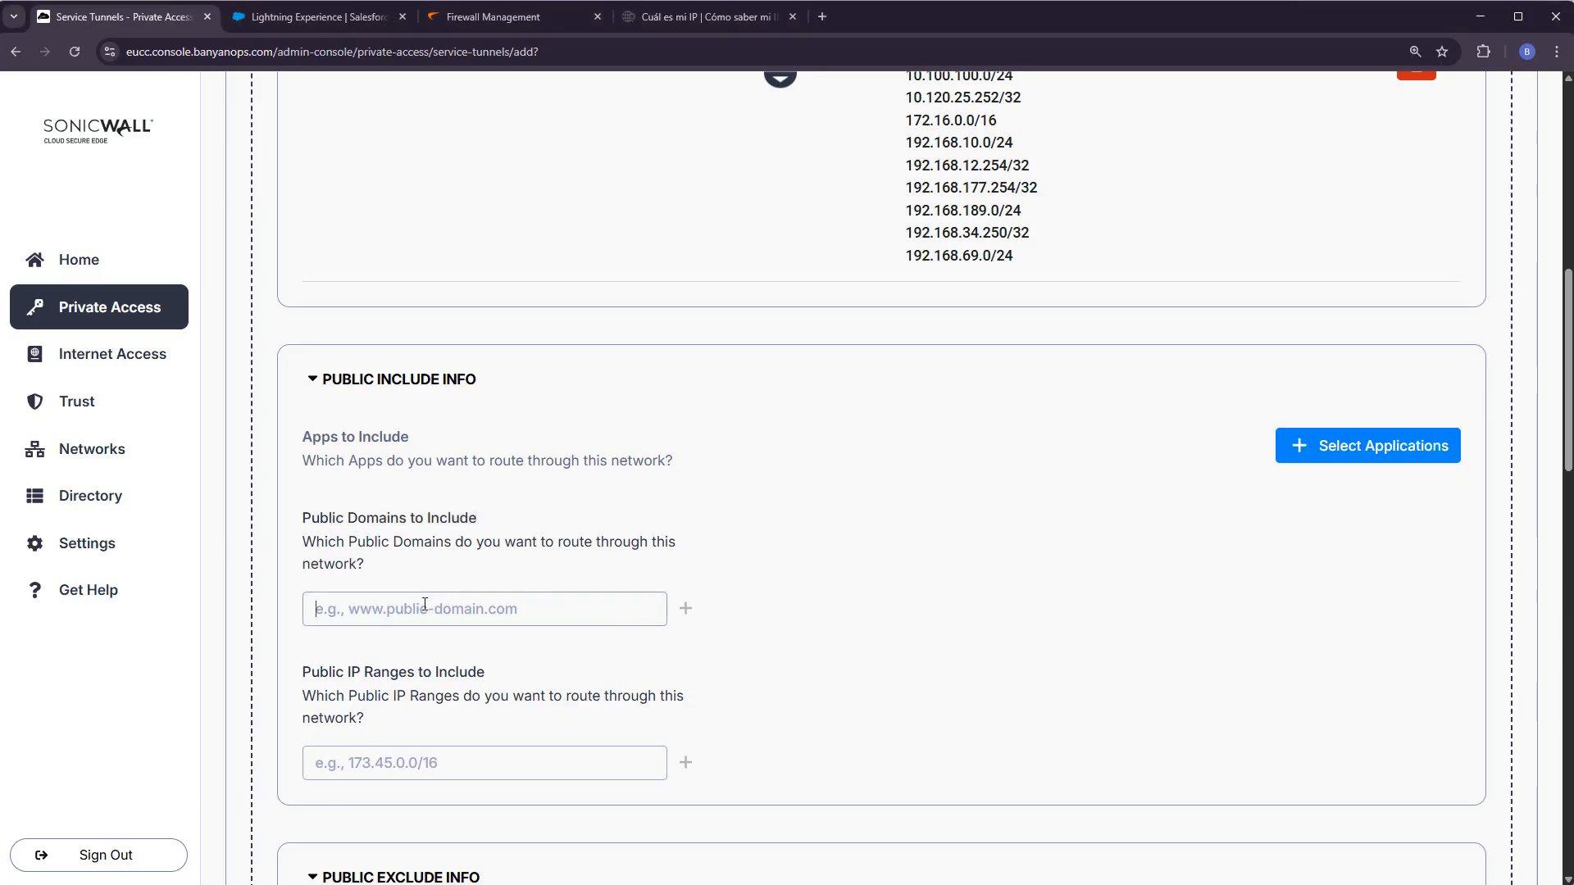
pyautogui.write('customer-efficiency-6288.my.salesforce.com')
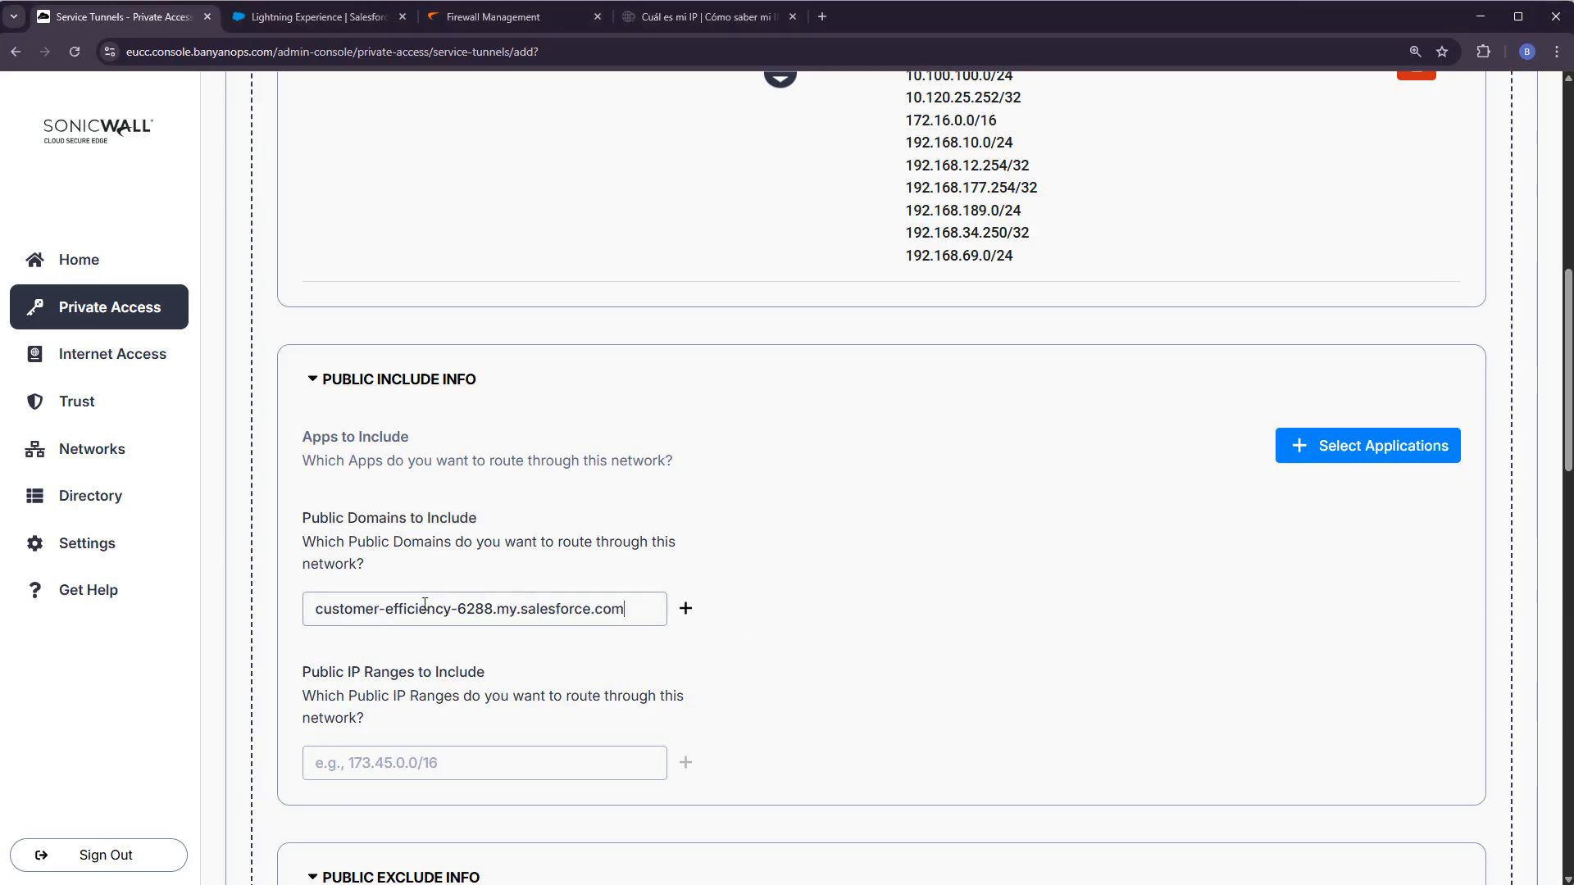
pyautogui.click(686, 609)
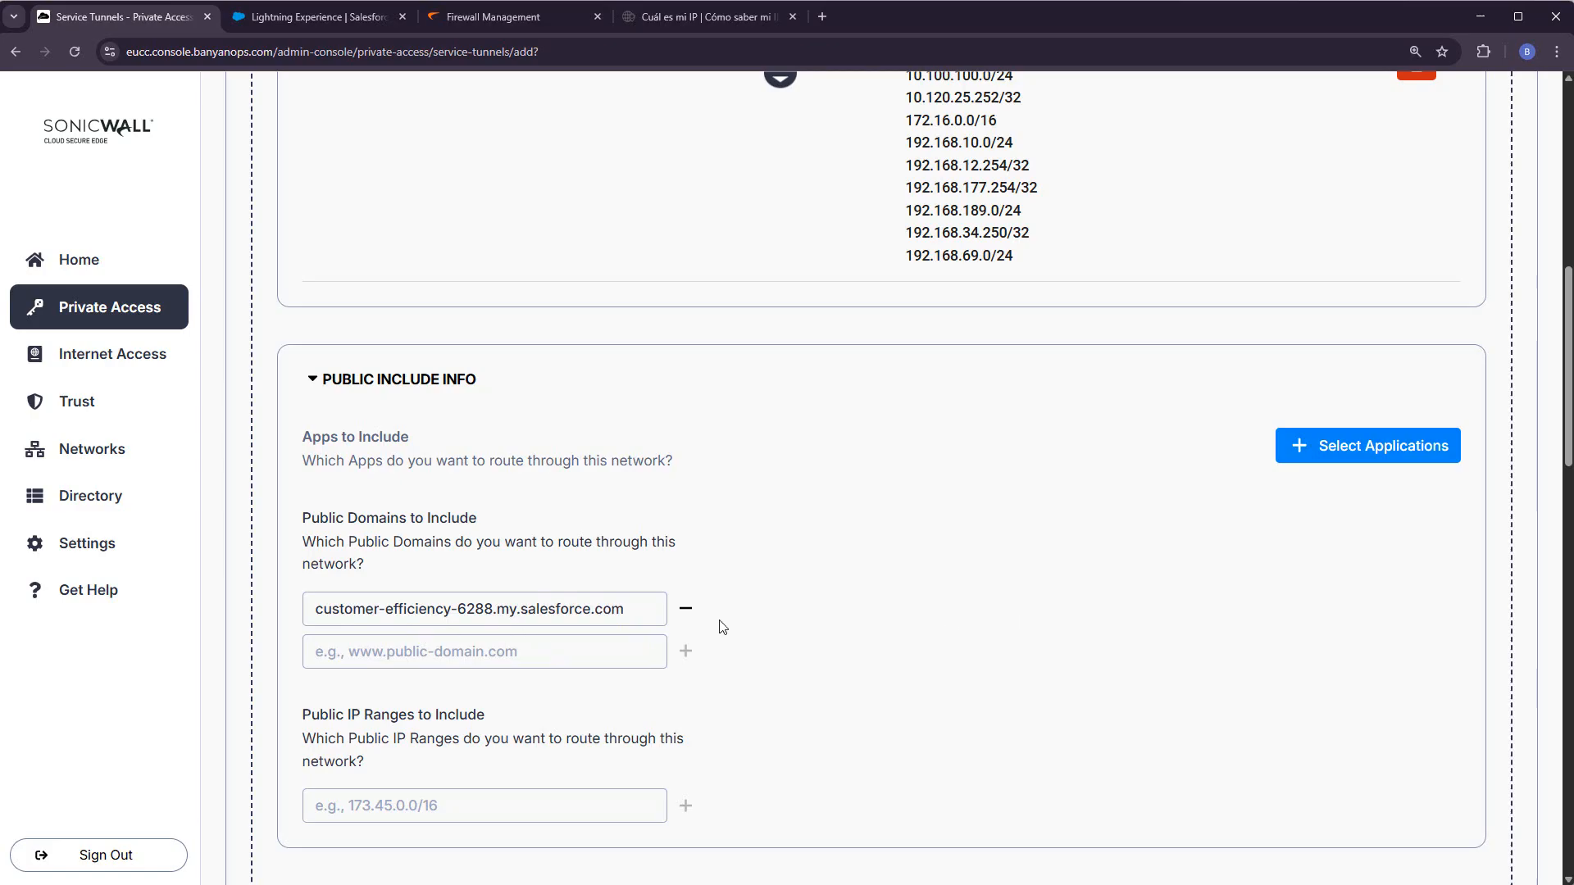
# - Attach AllUsersAndDevices-Tunnel in Permissive mode, lock Connect on Login for users, and save the tunnel
pyautogui.scroll(-7, 982, 626)
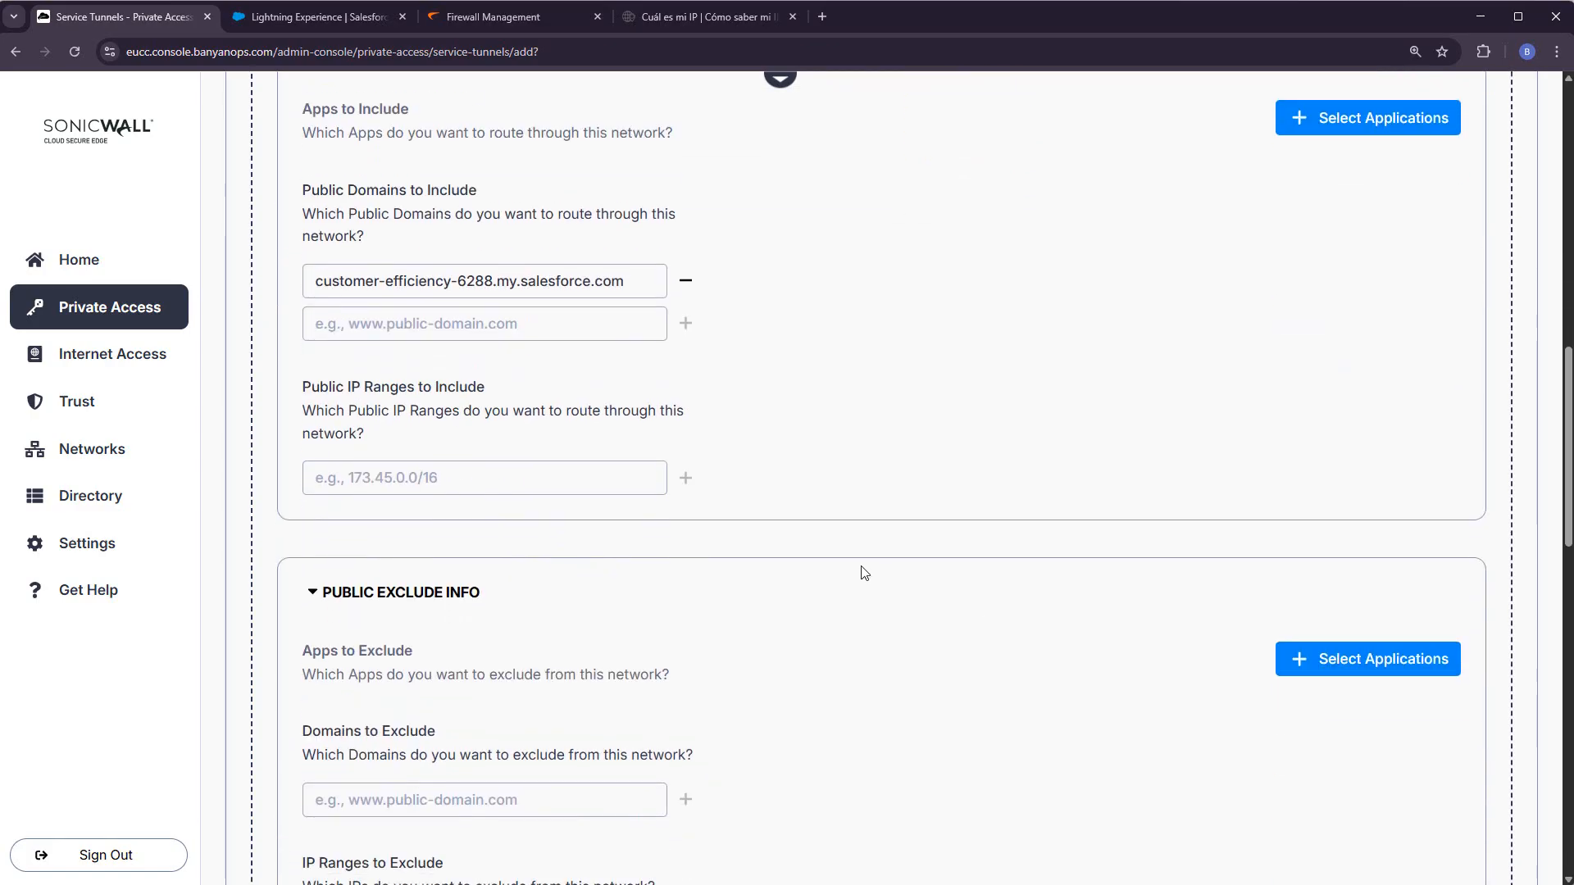
pyautogui.scroll(-5, 873, 574)
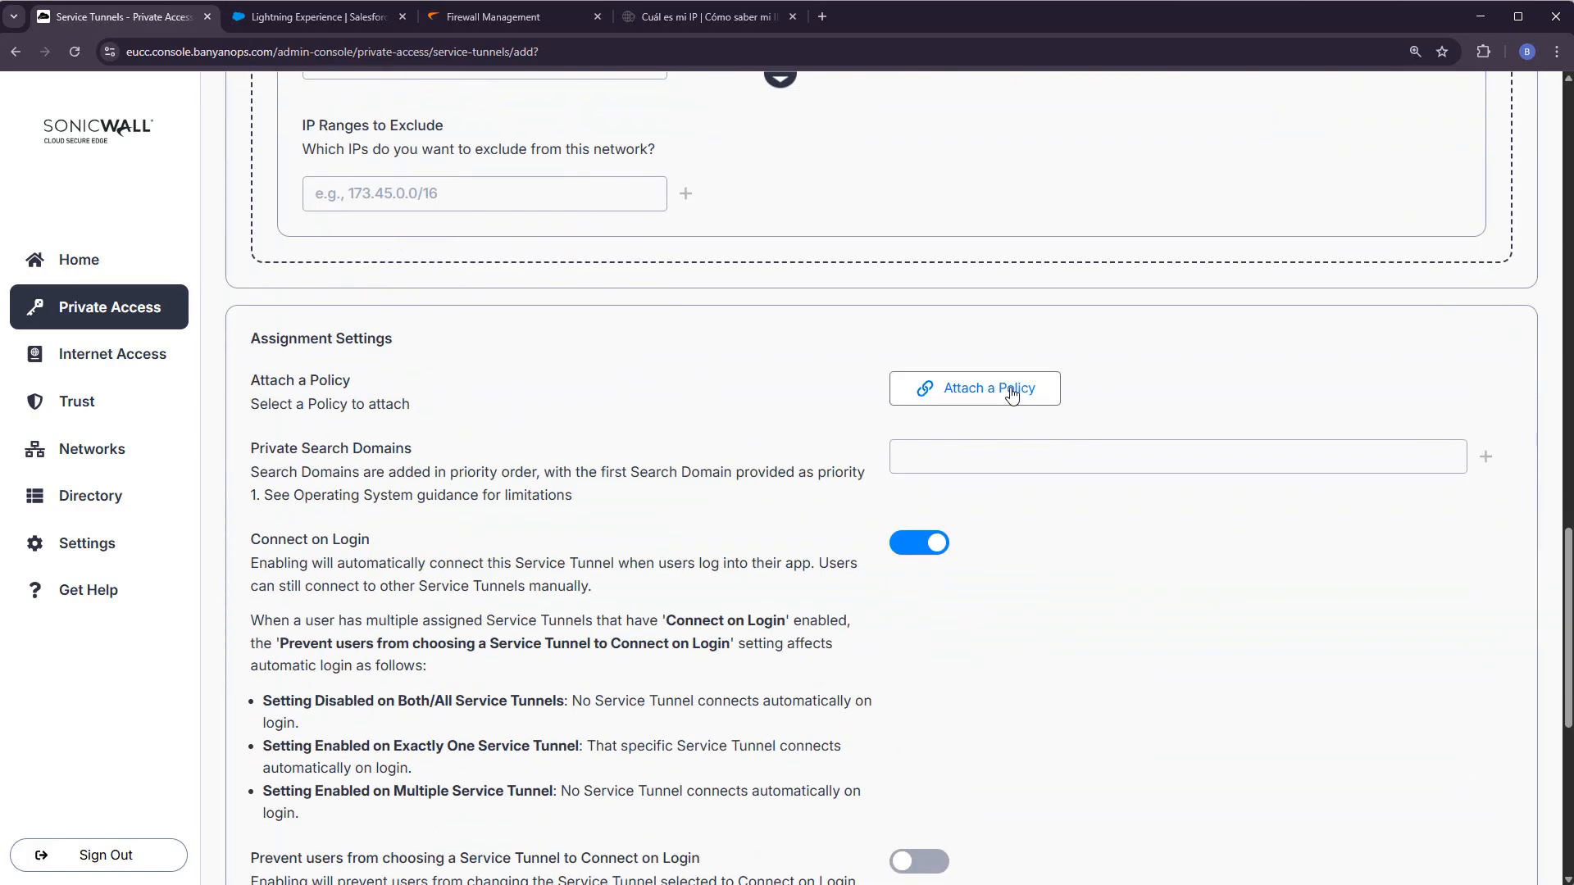
pyautogui.click(1010, 391)
pyautogui.click(1005, 505)
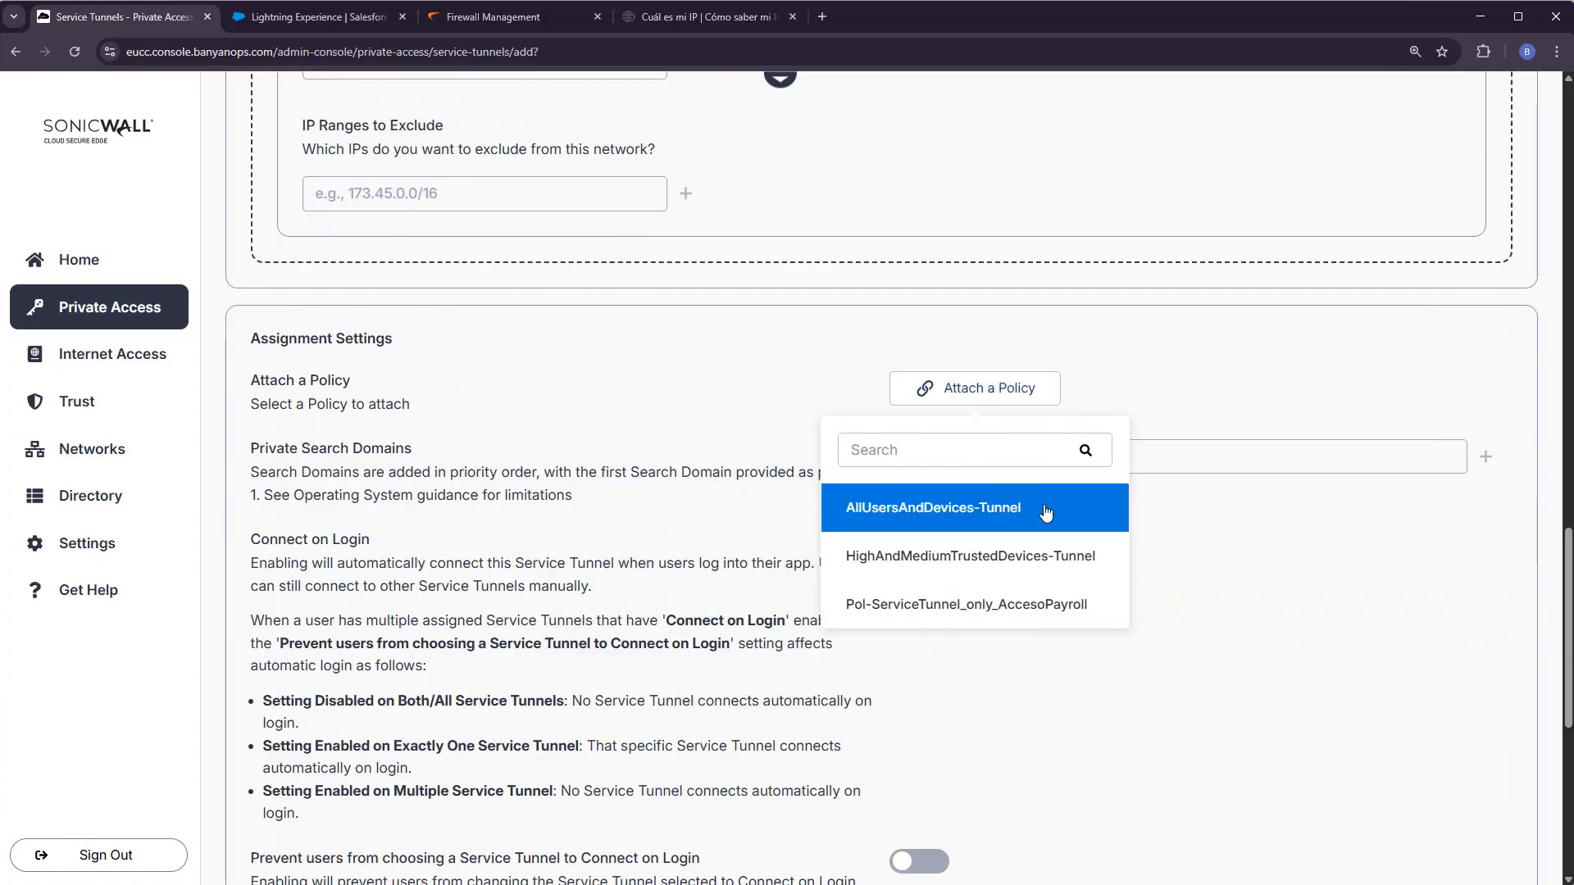
pyautogui.click(1080, 468)
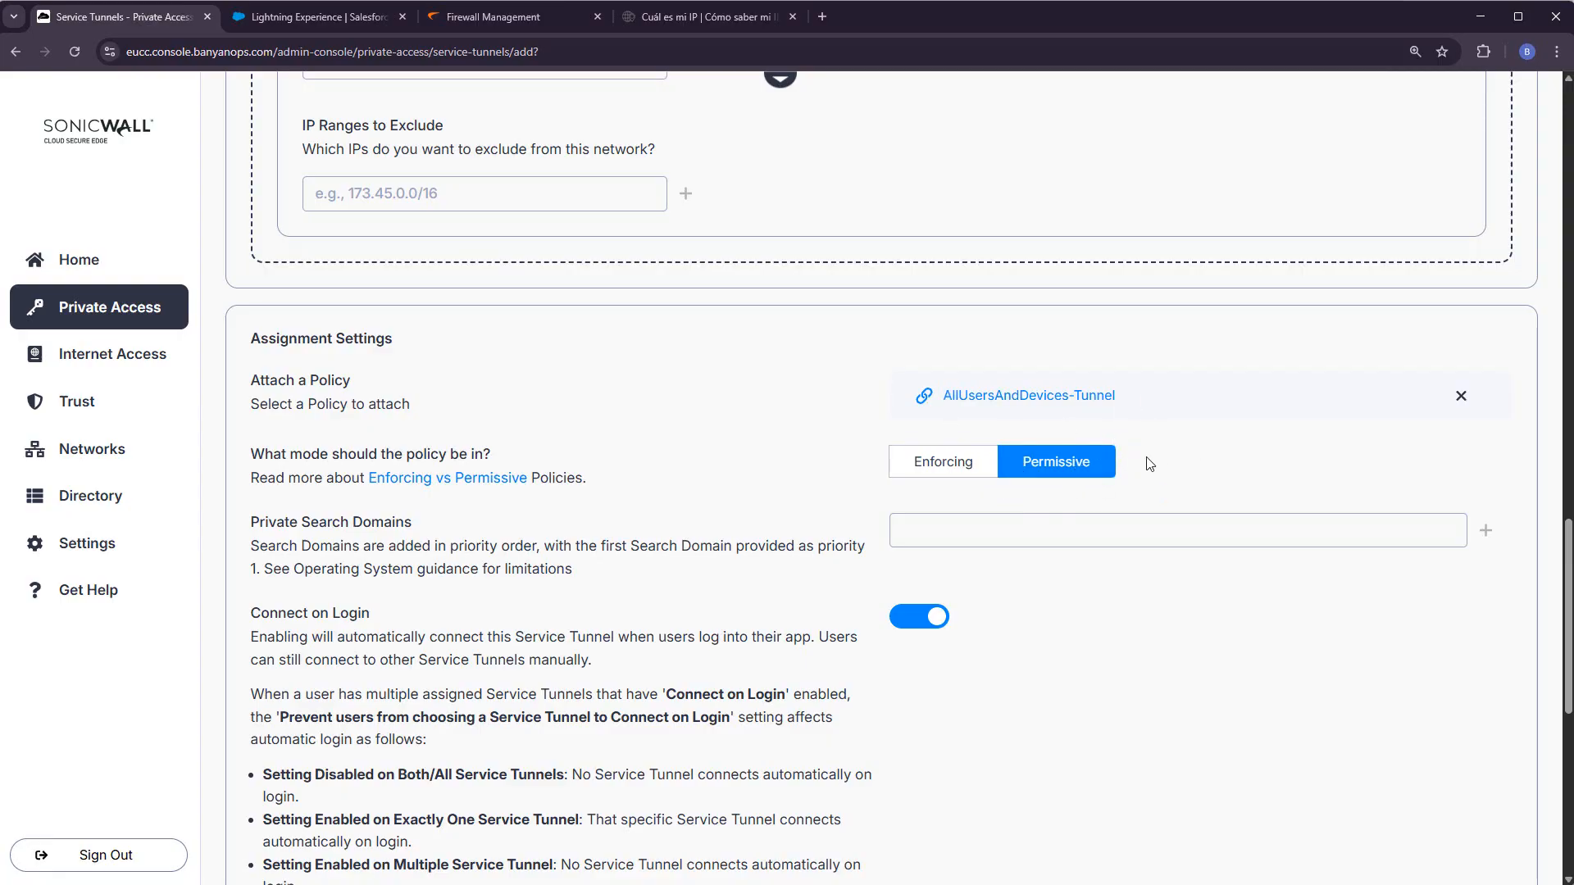
pyautogui.scroll(-2, 1066, 693)
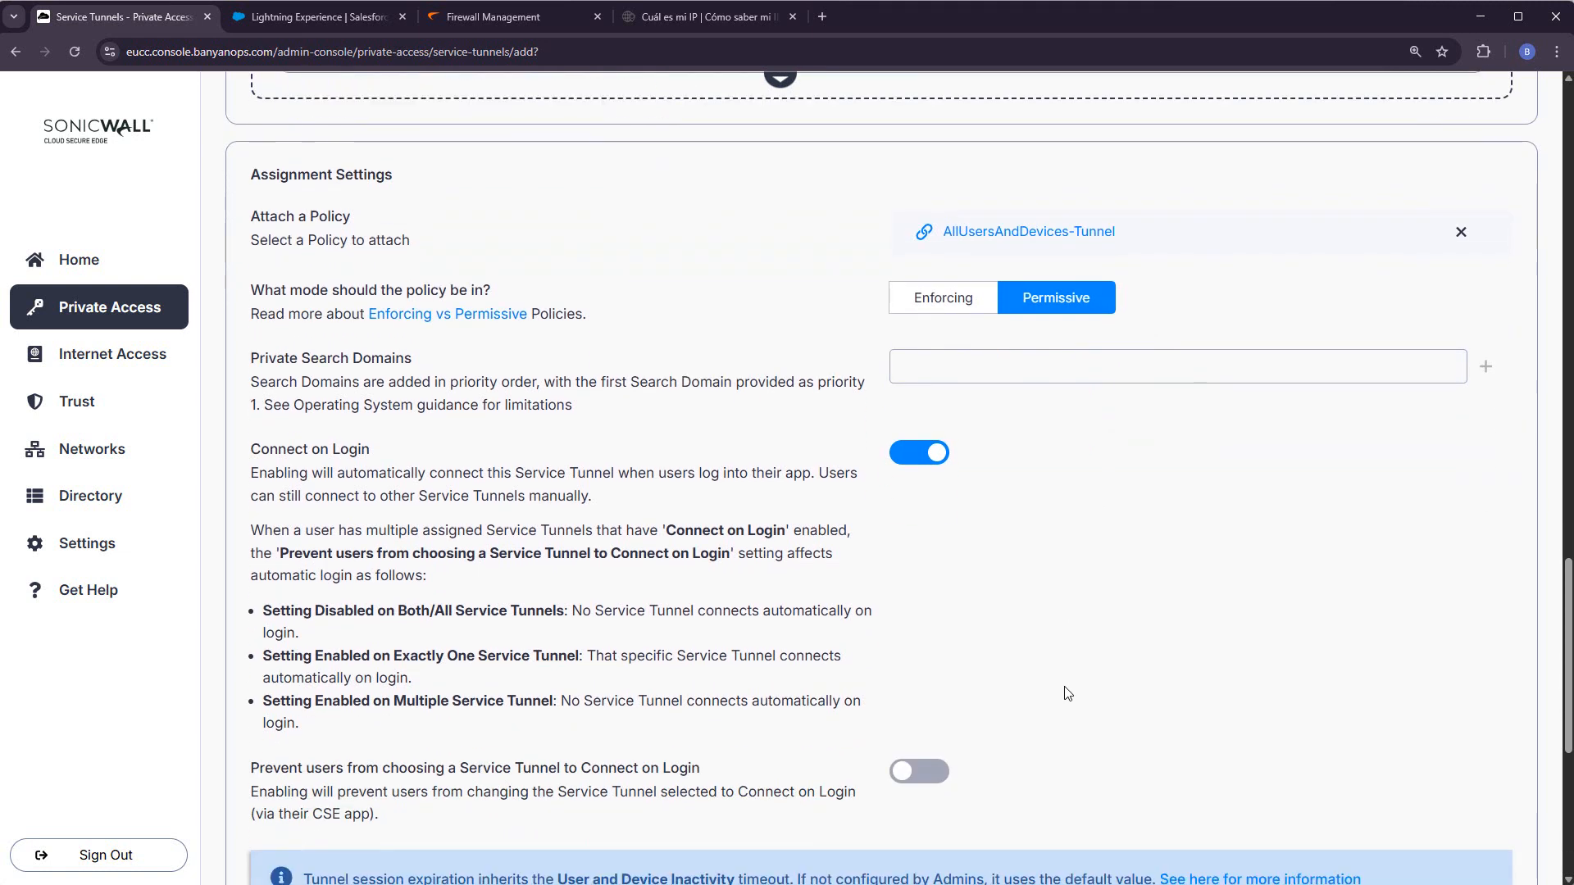
pyautogui.click(926, 778)
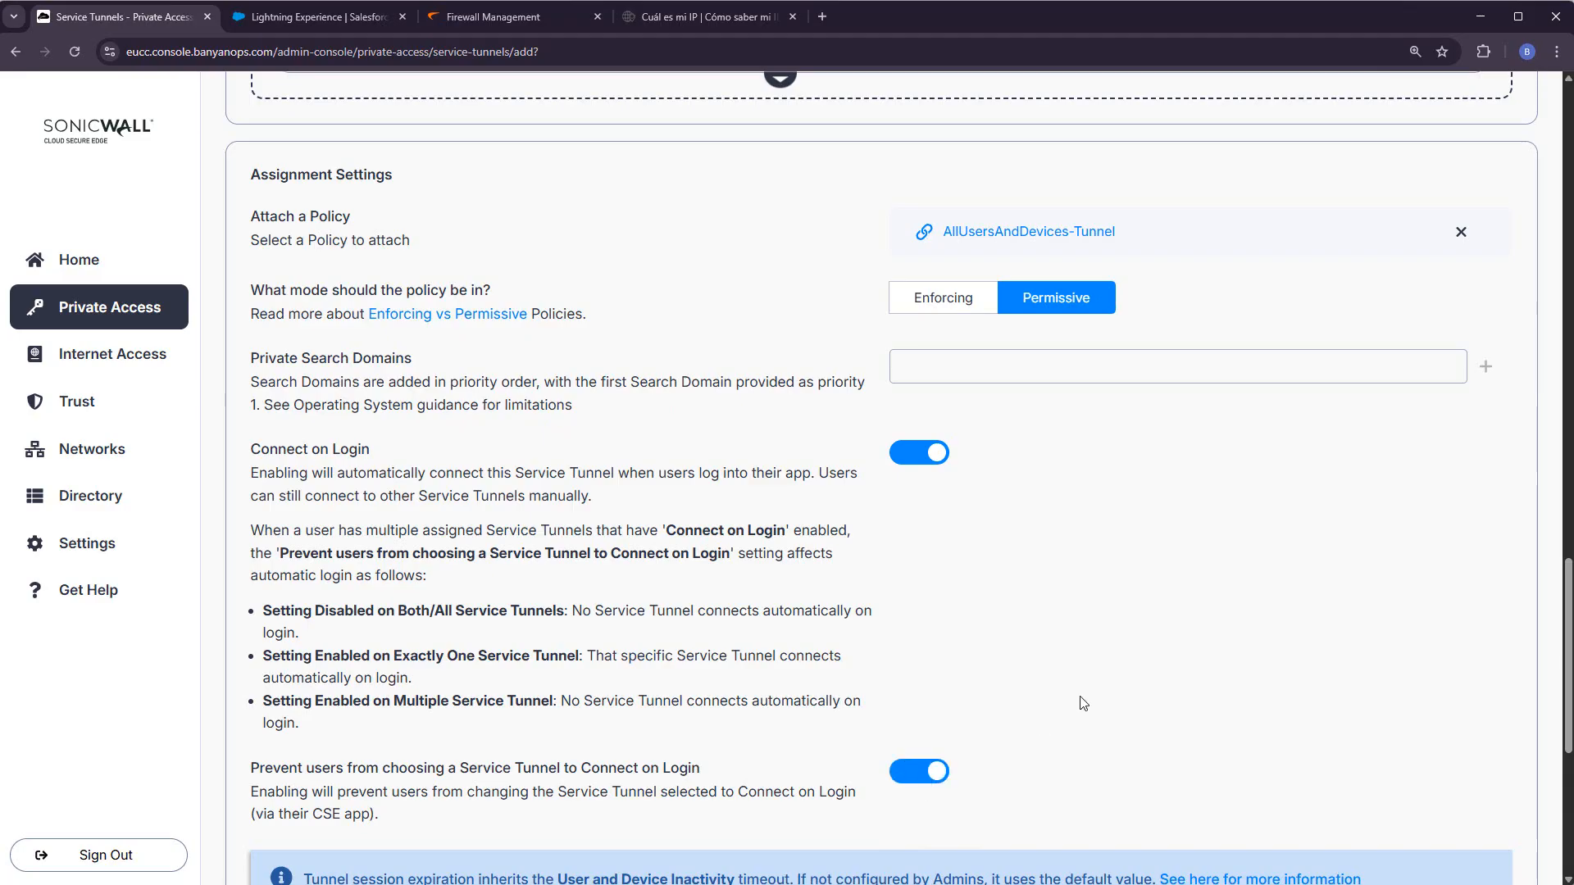
pyautogui.scroll(-6, 1081, 703)
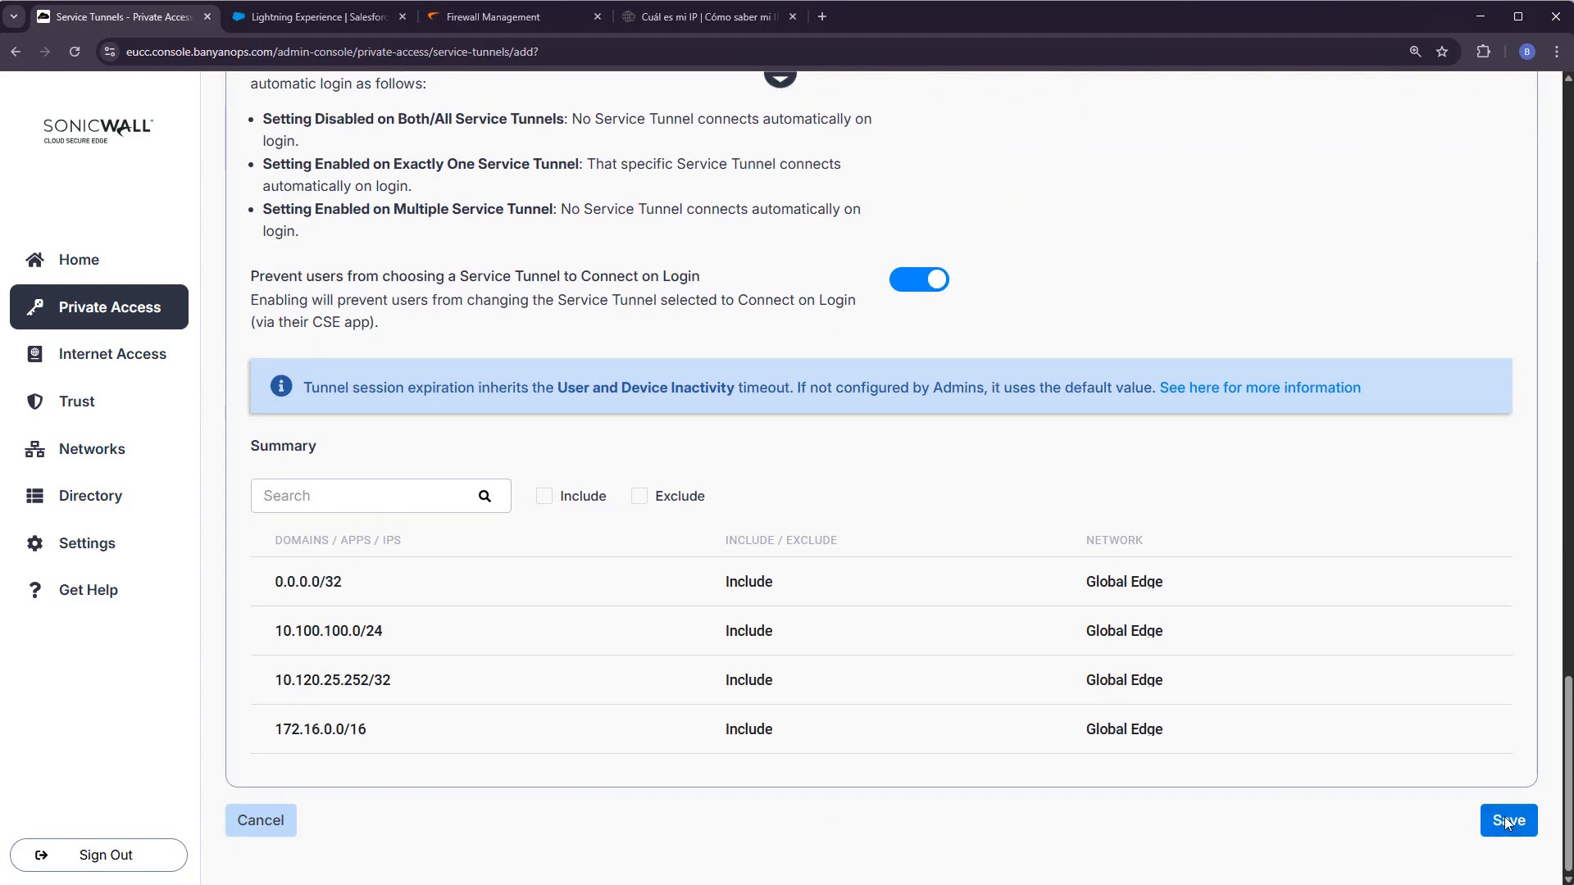
pyautogui.click(1507, 820)
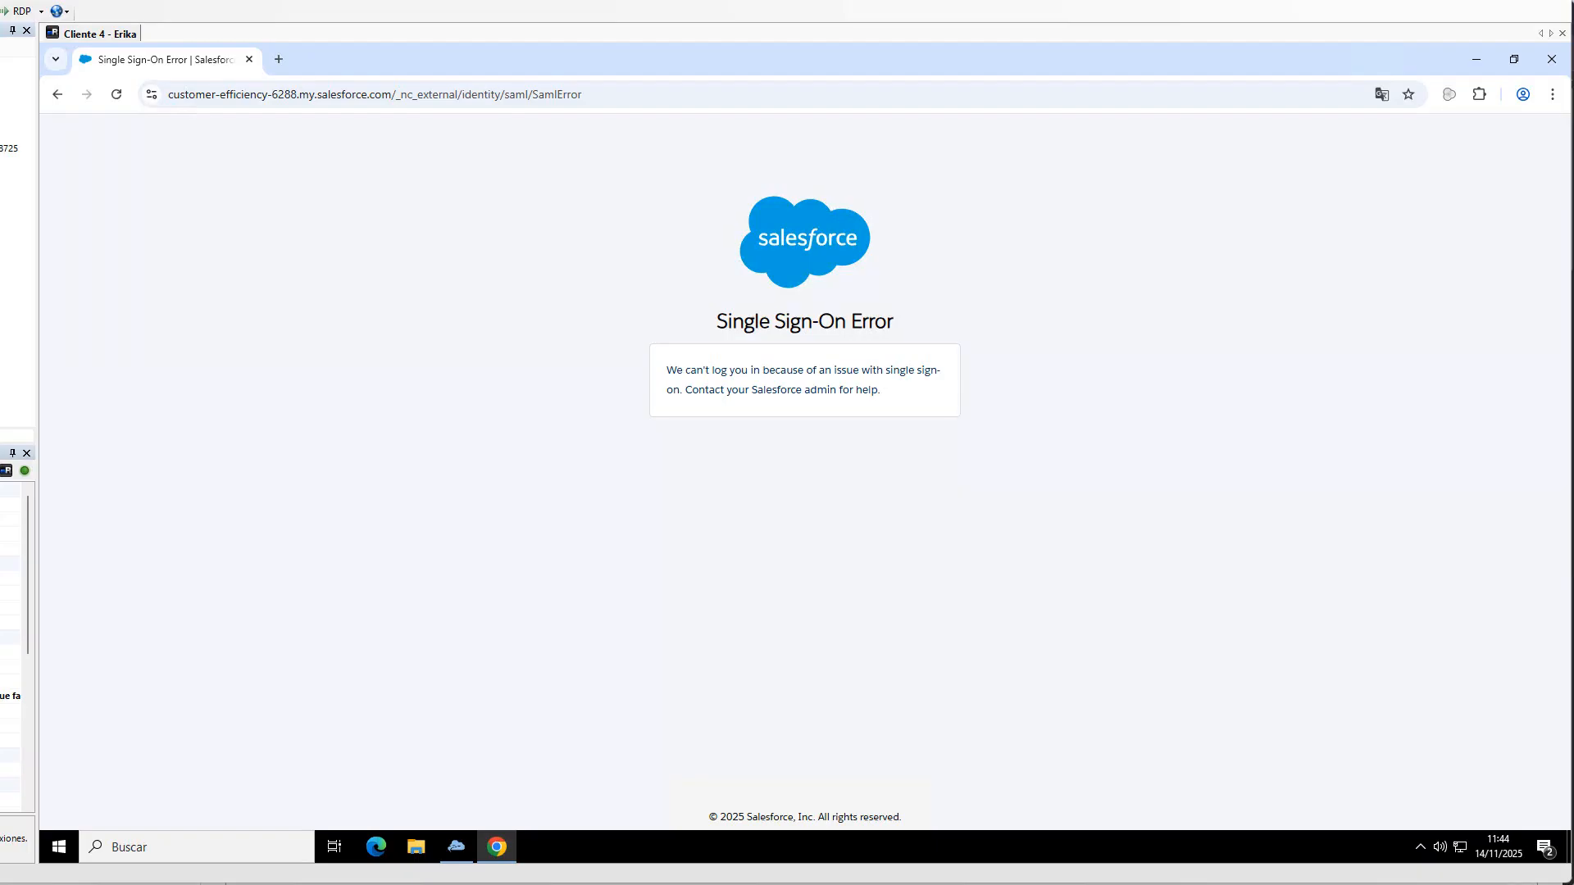
# - Leave the sign-on error page and load the Salesforce org's bare domain sign-in page
pyautogui.click(58, 95)
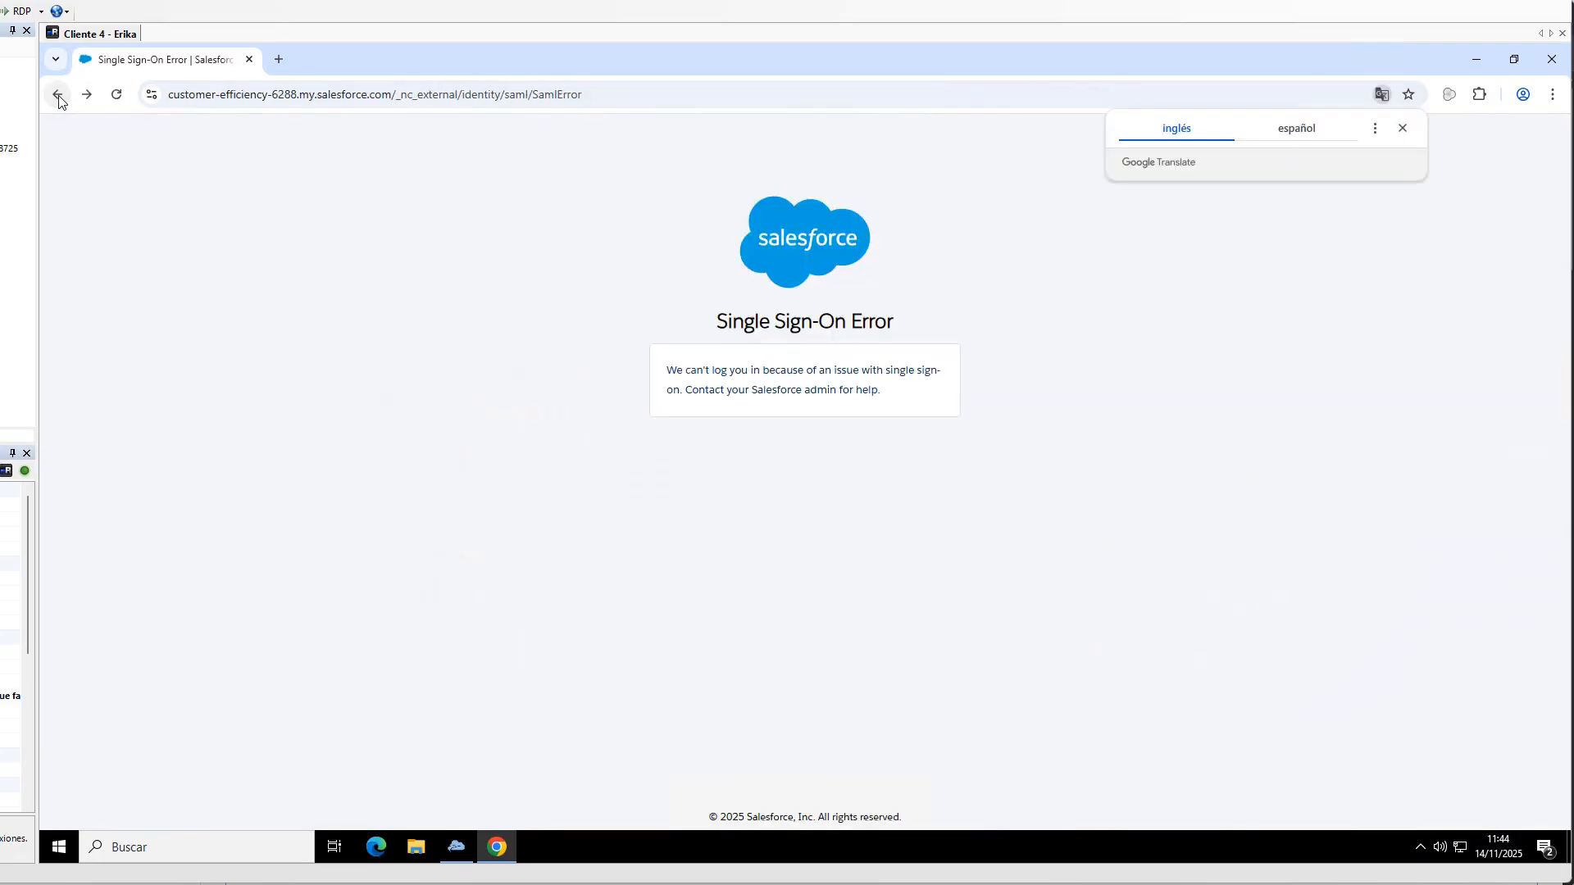
pyautogui.moveTo(394, 95); pyautogui.dragTo(1342, 183)
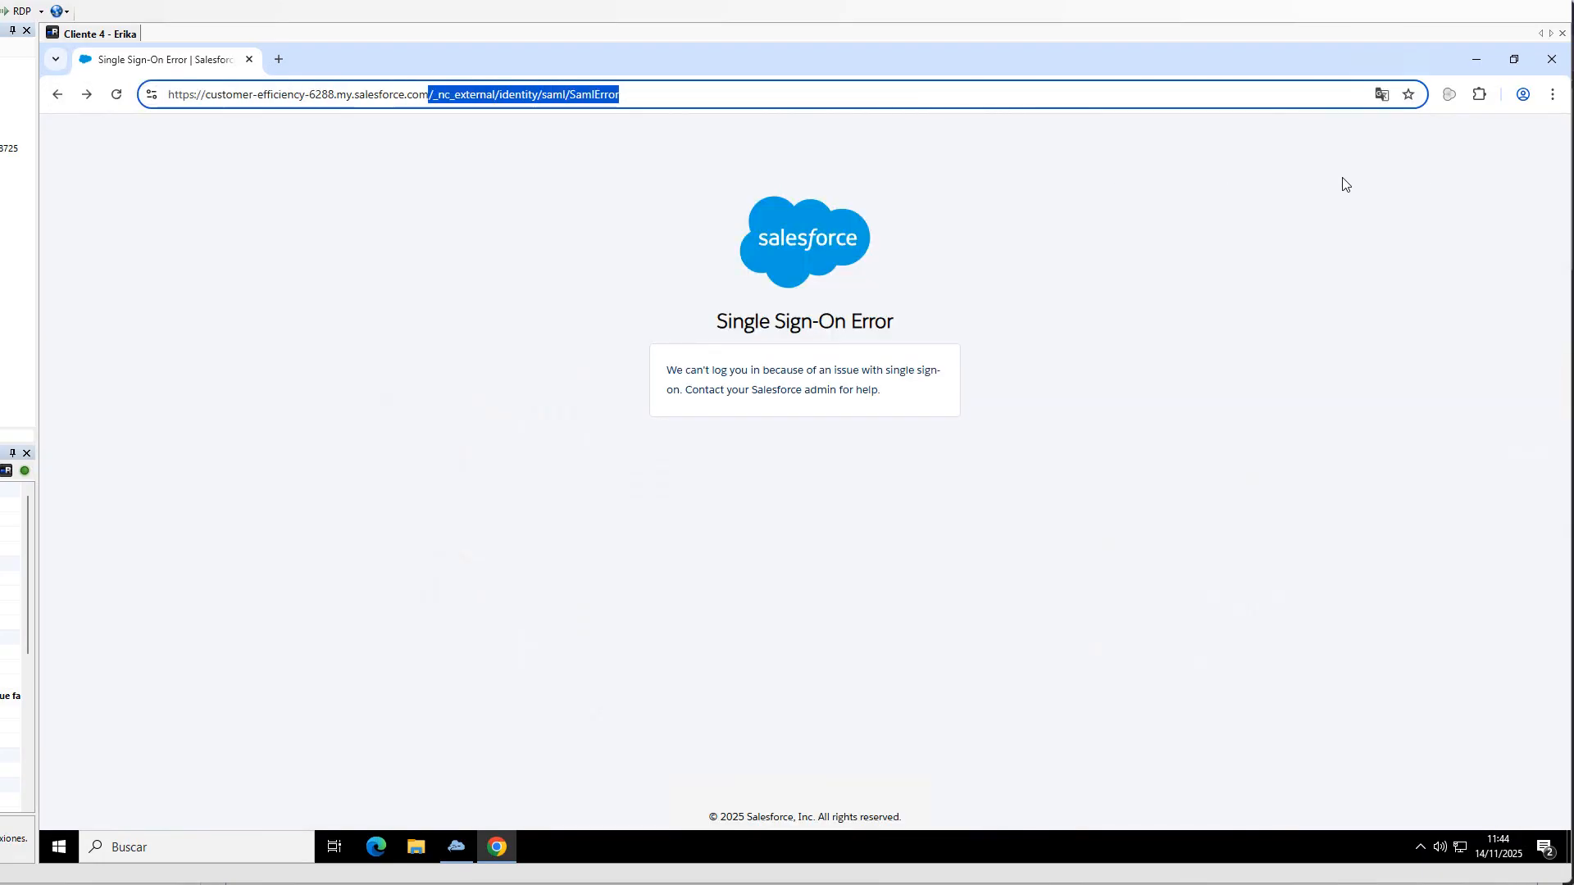
pyautogui.press('BackSpace')
pyautogui.press('Return')
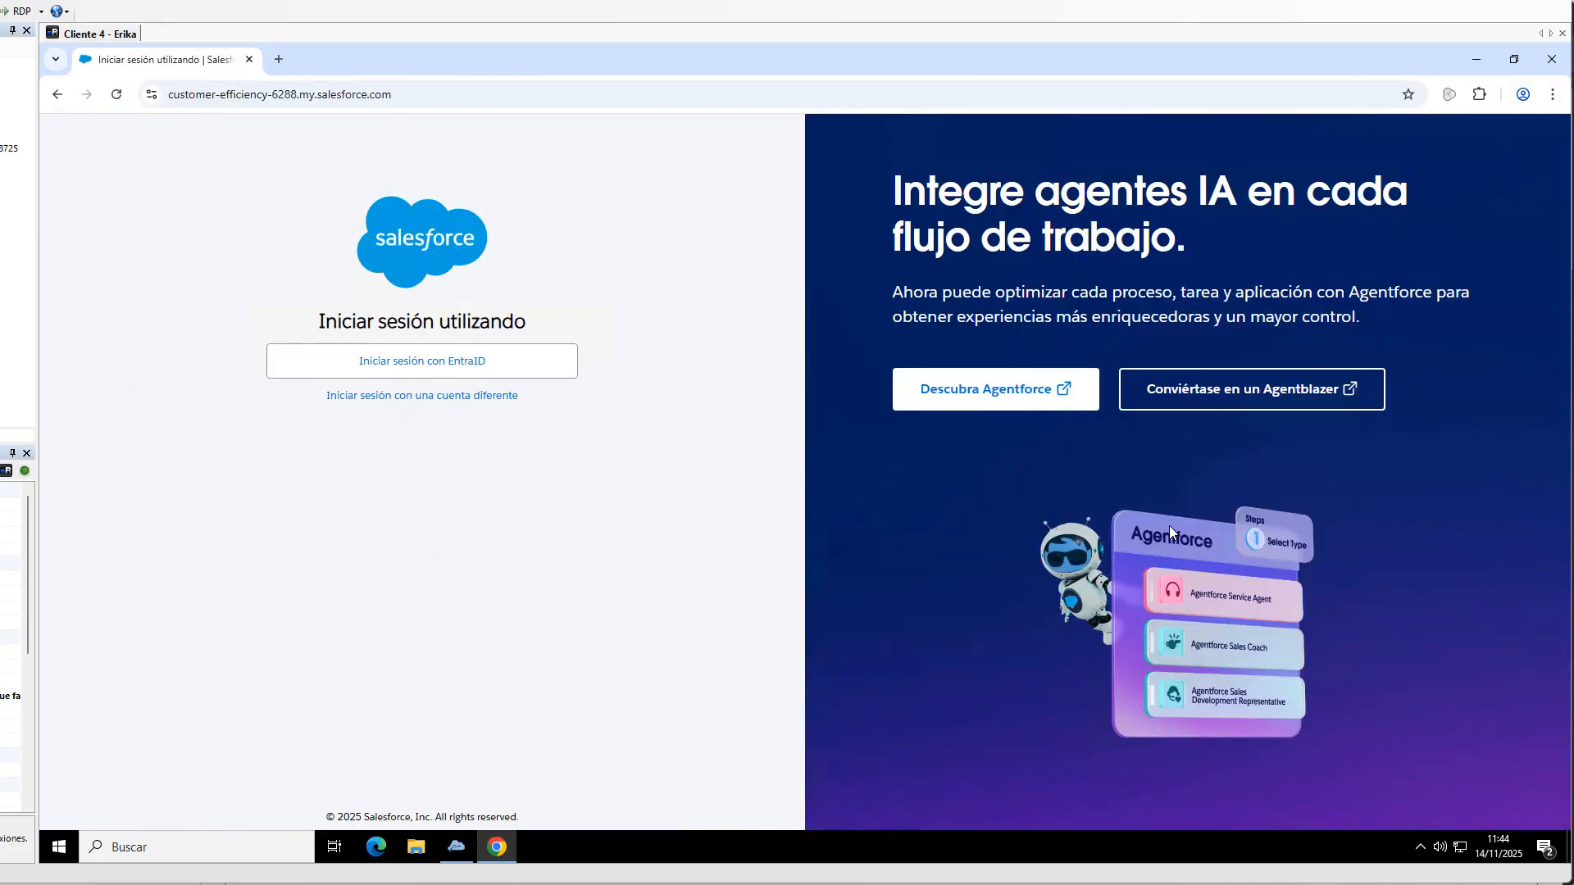
# - Log out of the current CSE App session from its settings
pyautogui.moveTo(472, 855)
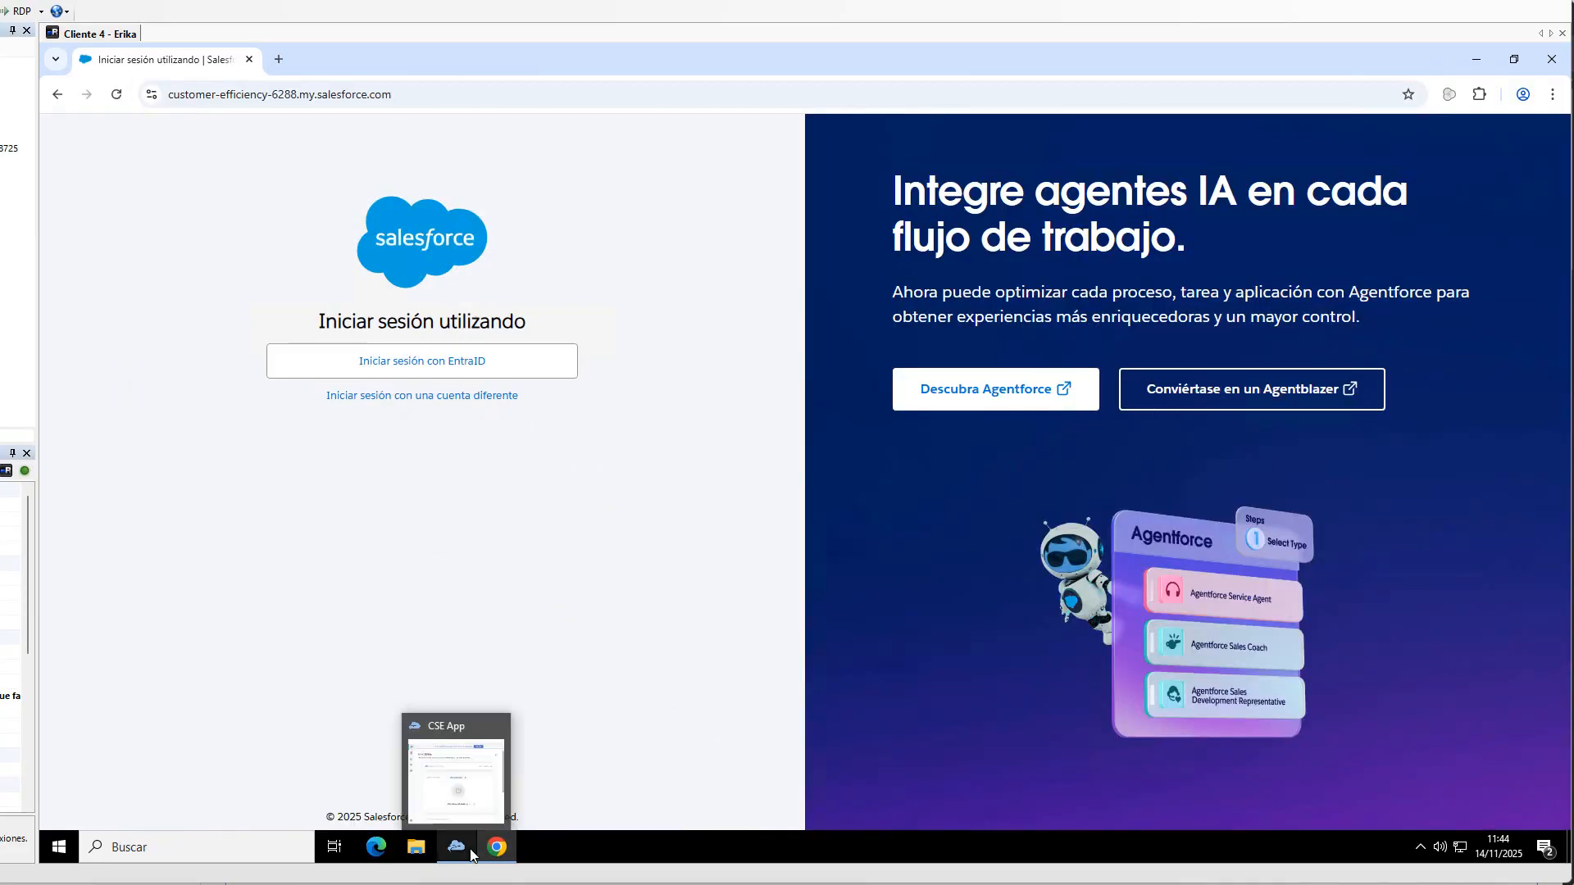
pyautogui.click(459, 786)
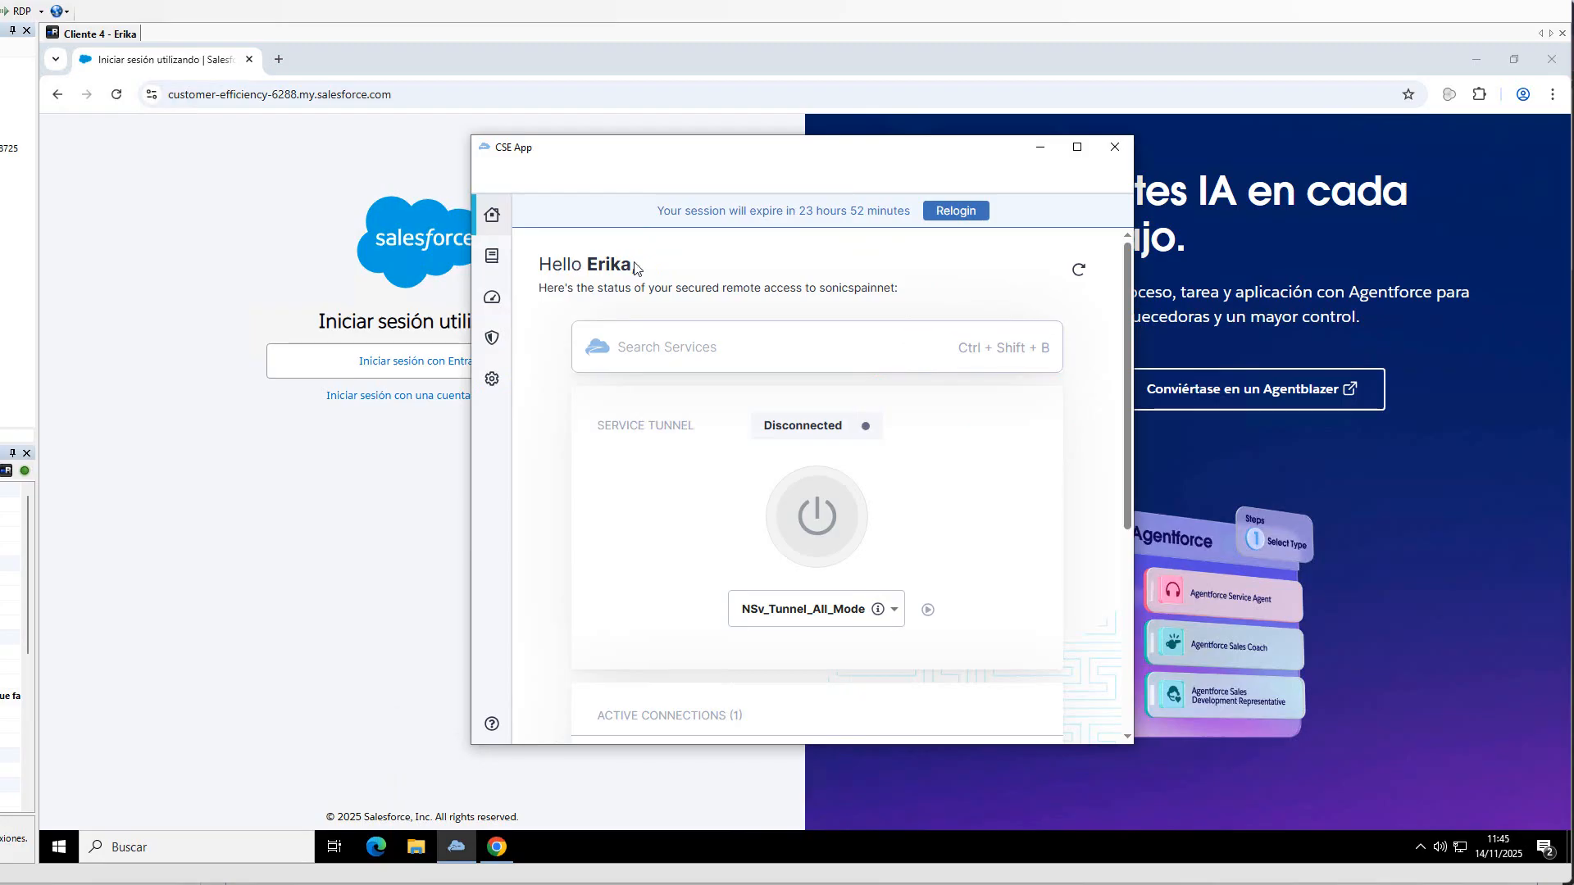
pyautogui.click(491, 381)
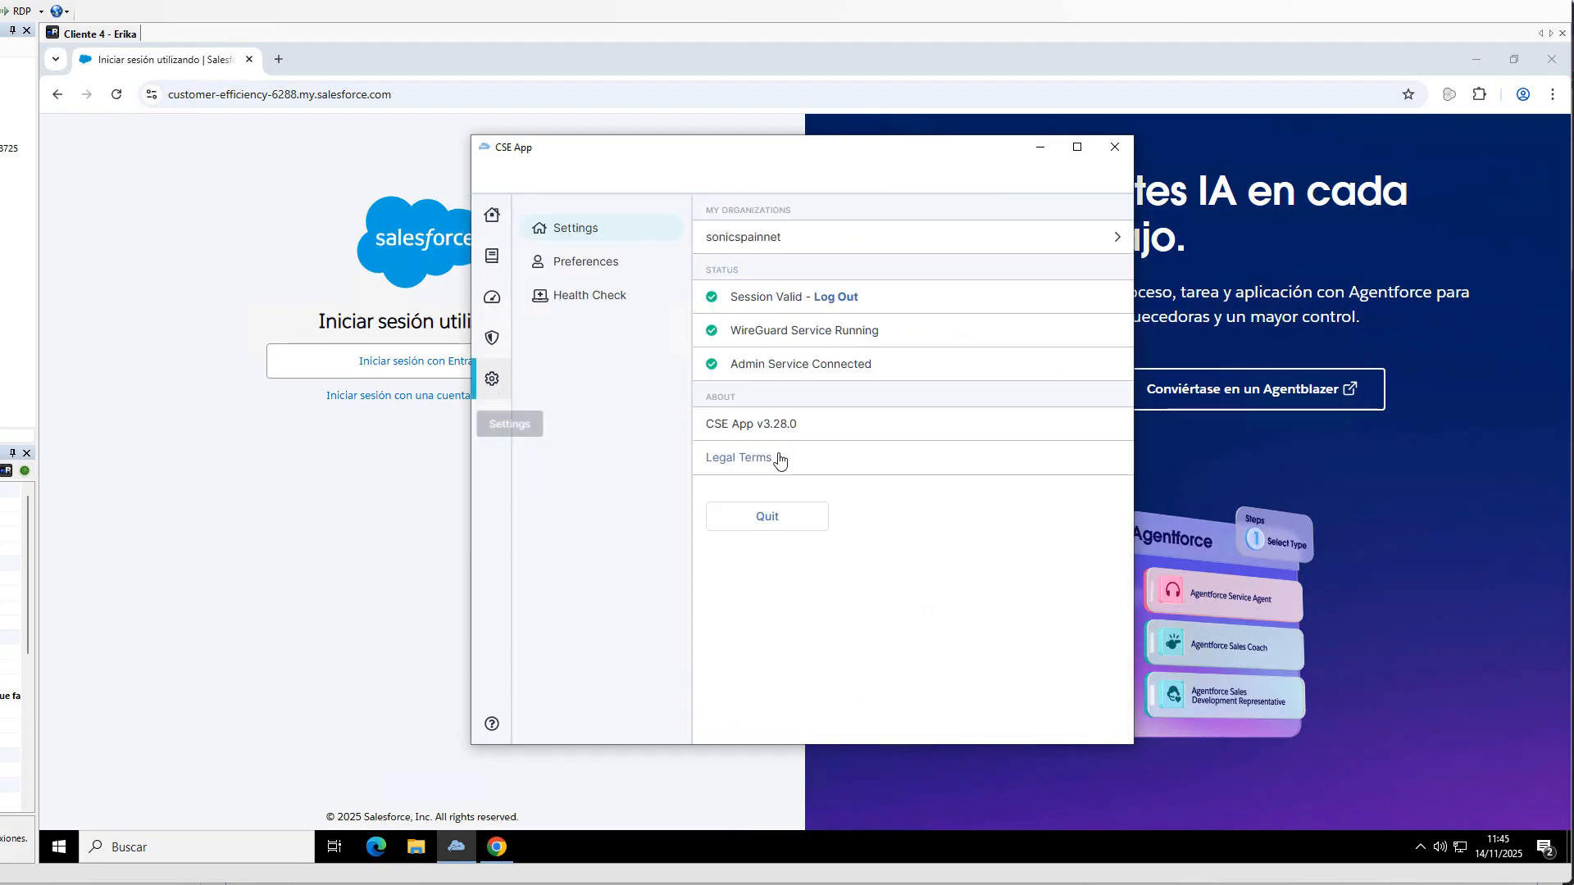
pyautogui.click(837, 302)
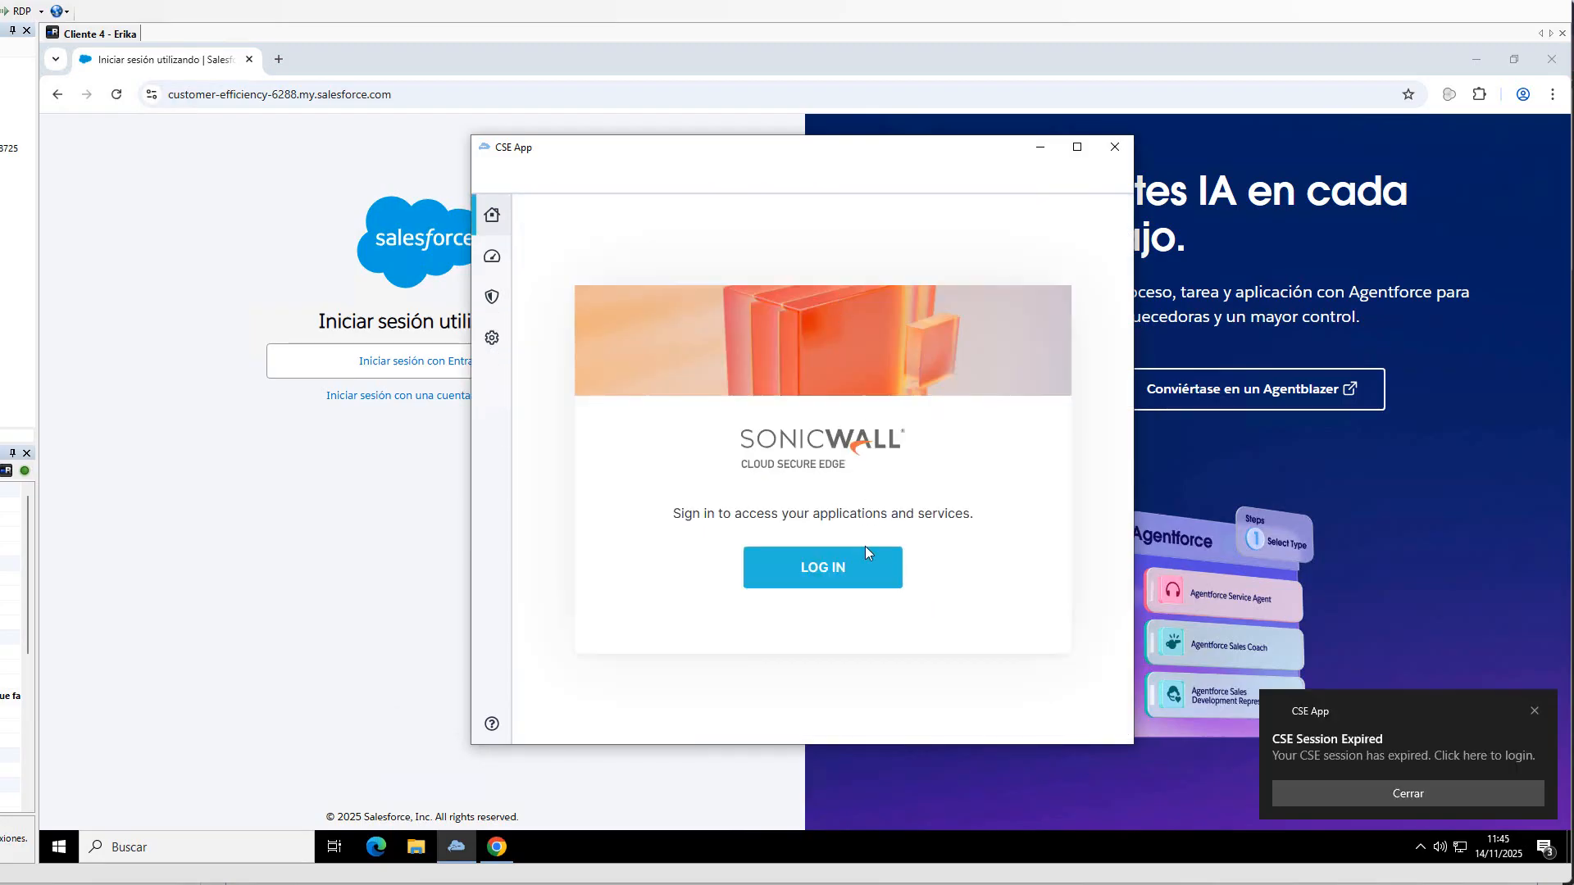
# - Sign back in to CSE App with the user's e-mail and password, and dismiss the Autorun error
pyautogui.click(853, 566)
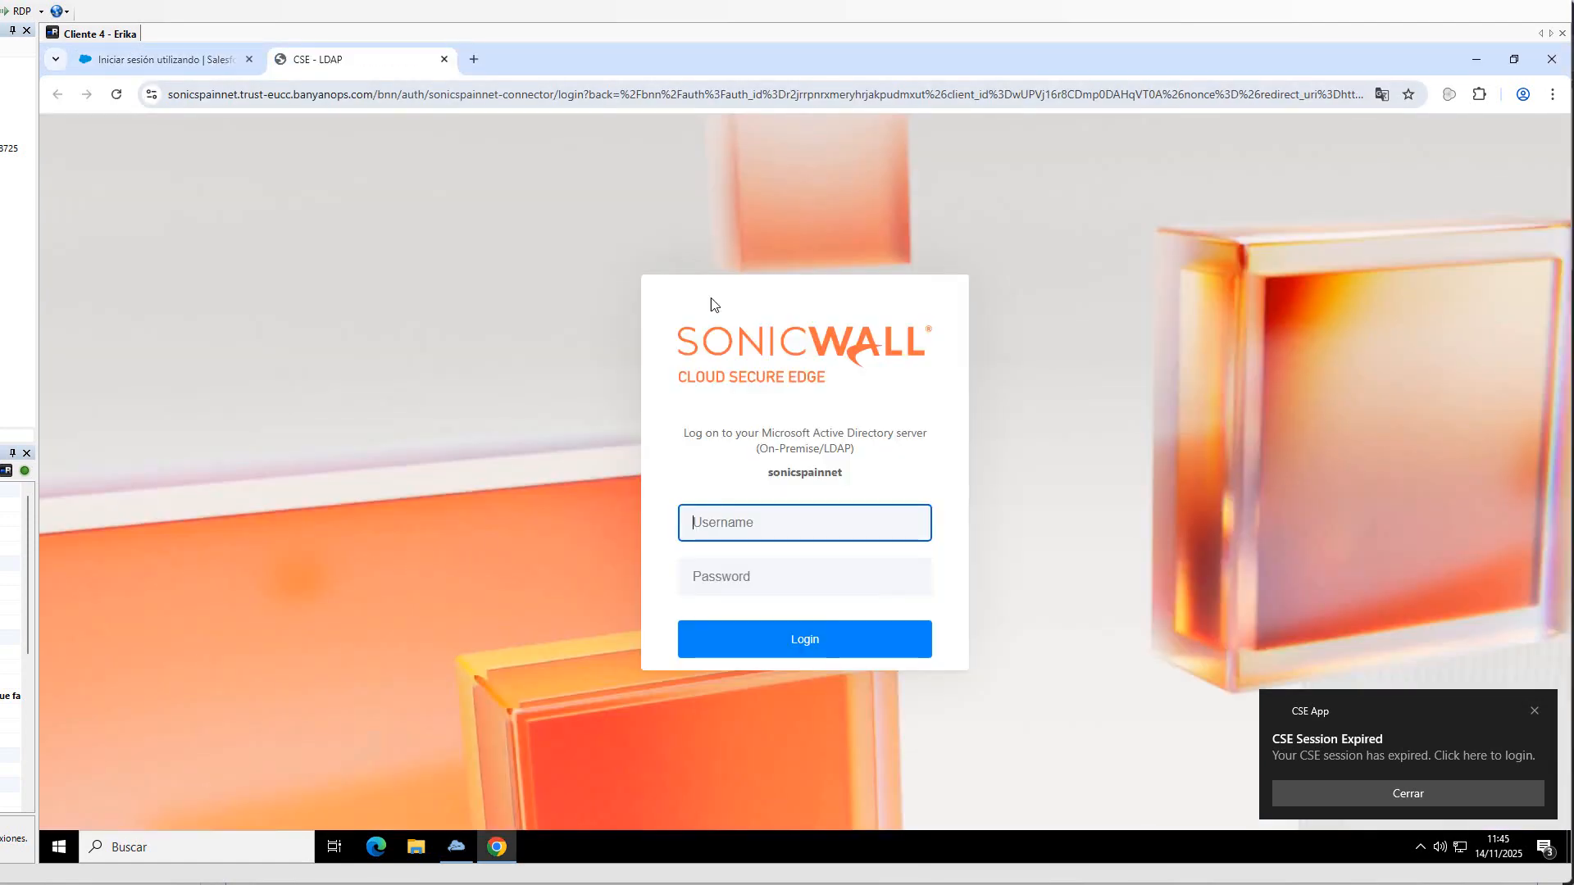
pyautogui.press('Tab')
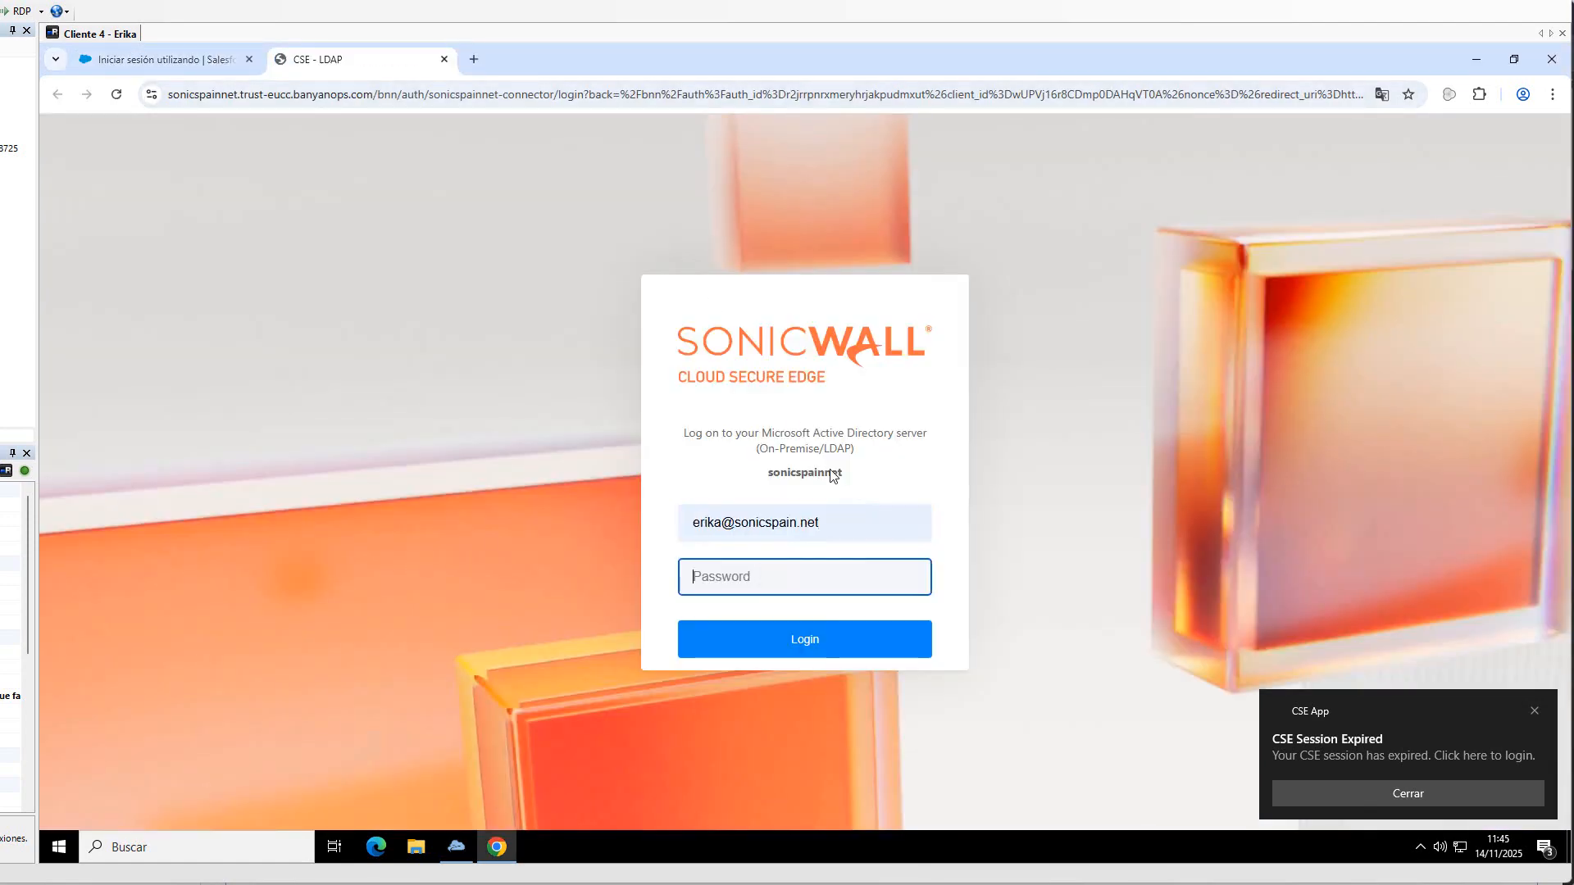
pyautogui.write('•••••••')
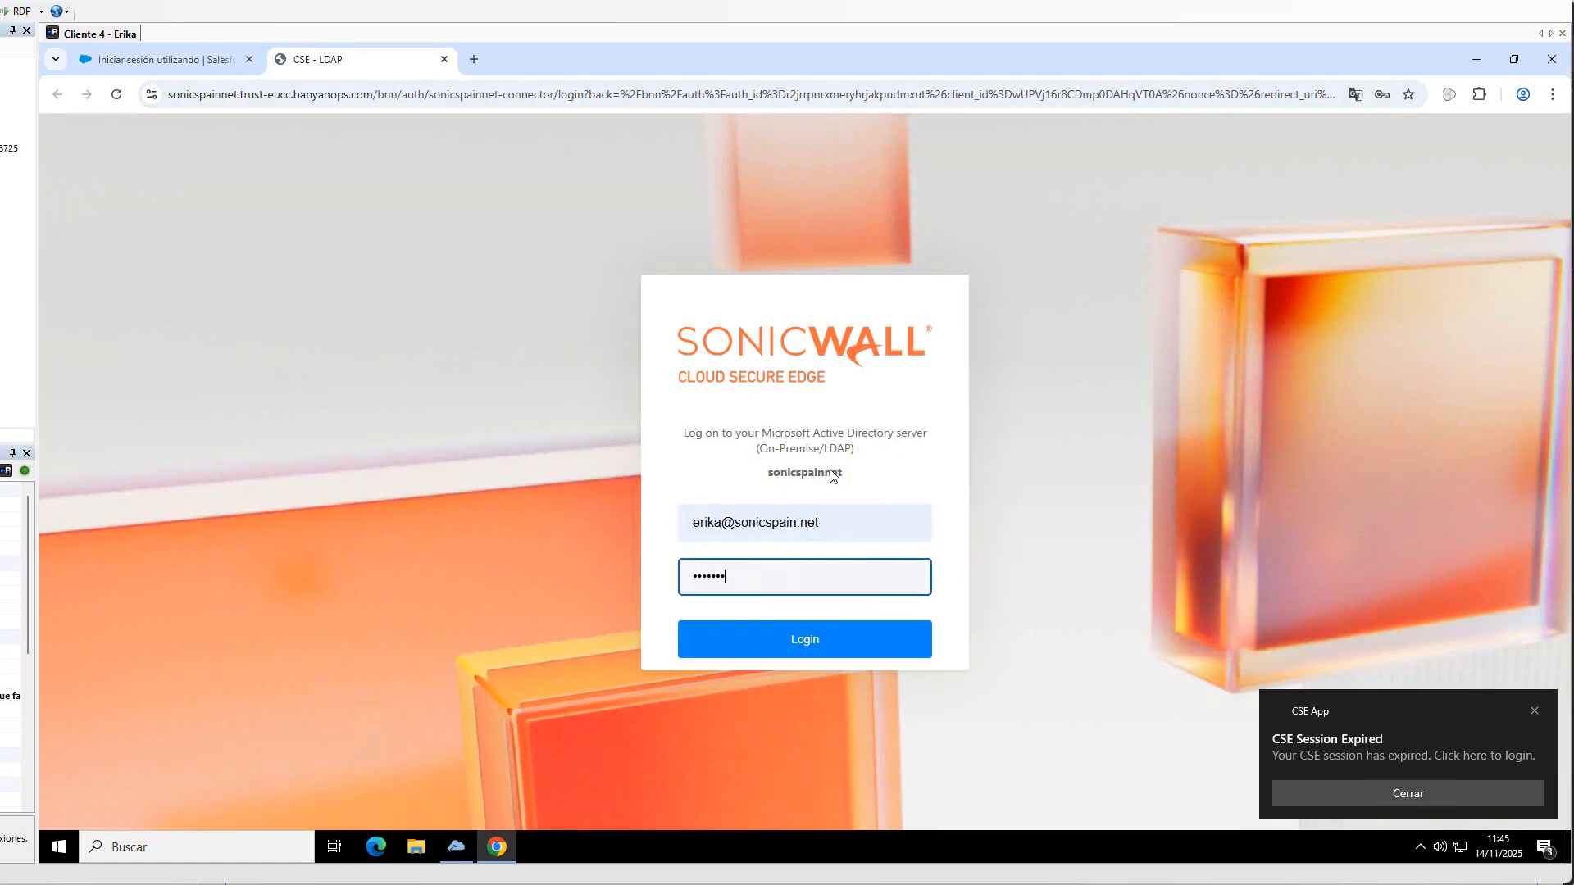
pyautogui.press('Return')
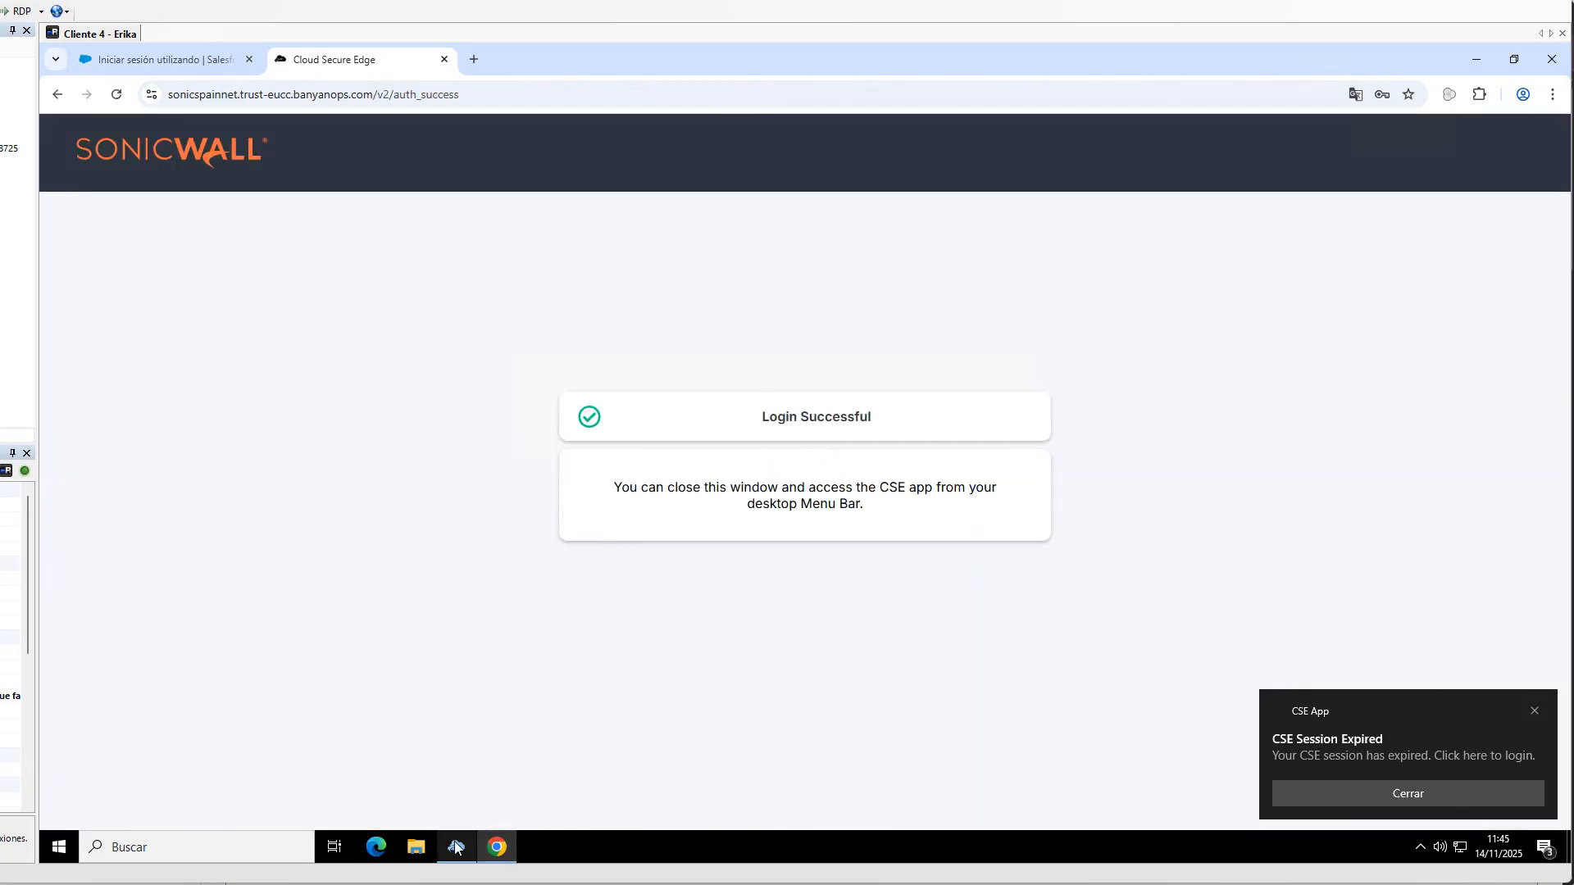
pyautogui.moveTo(456, 847)
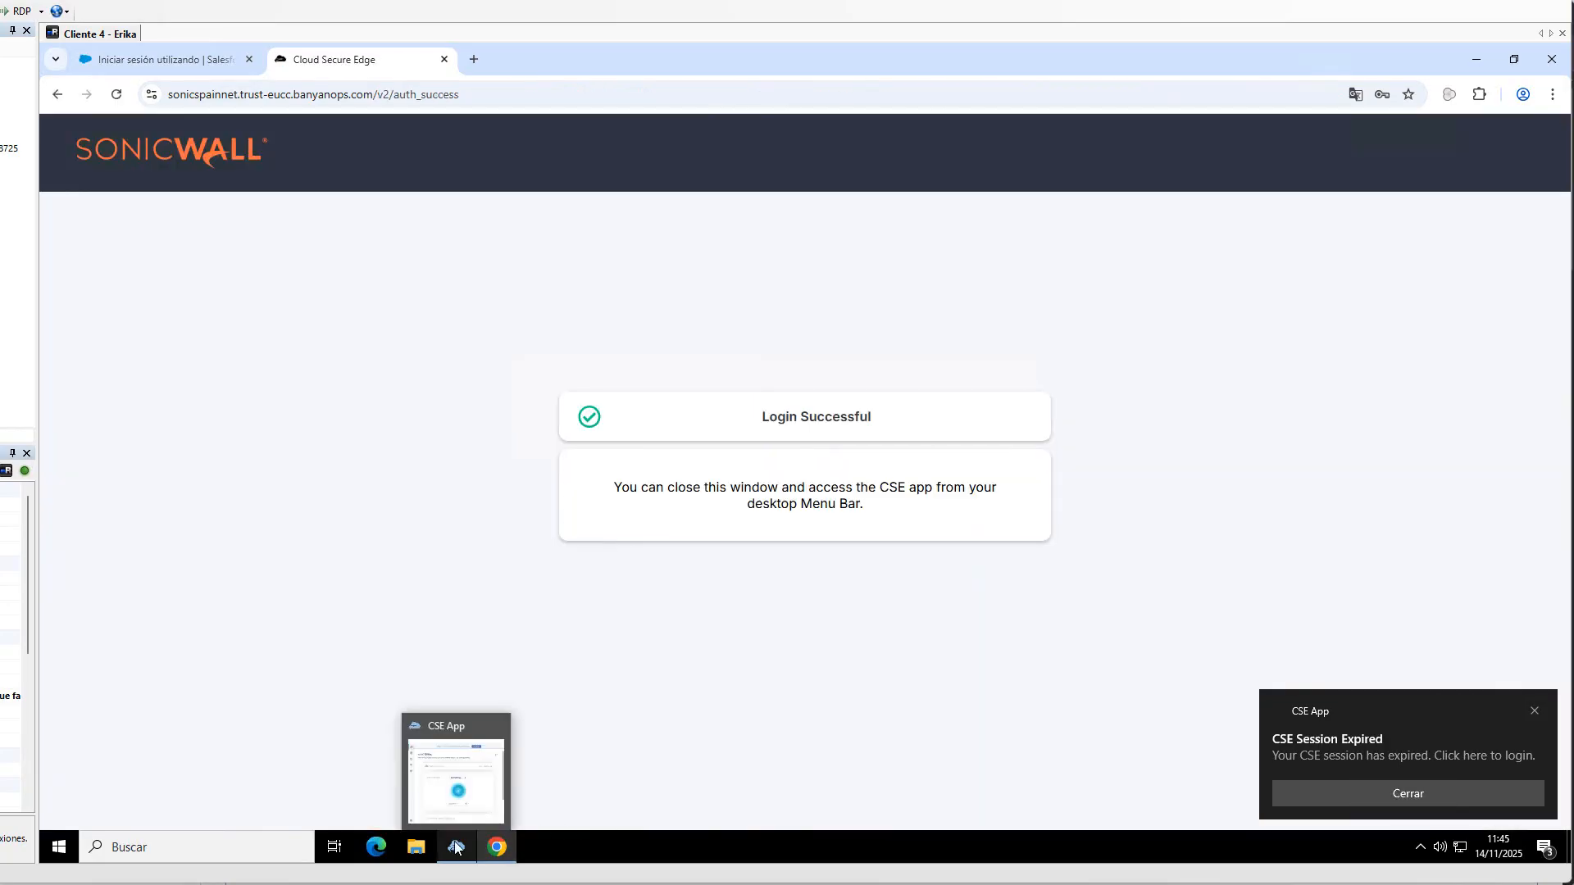
pyautogui.click(456, 795)
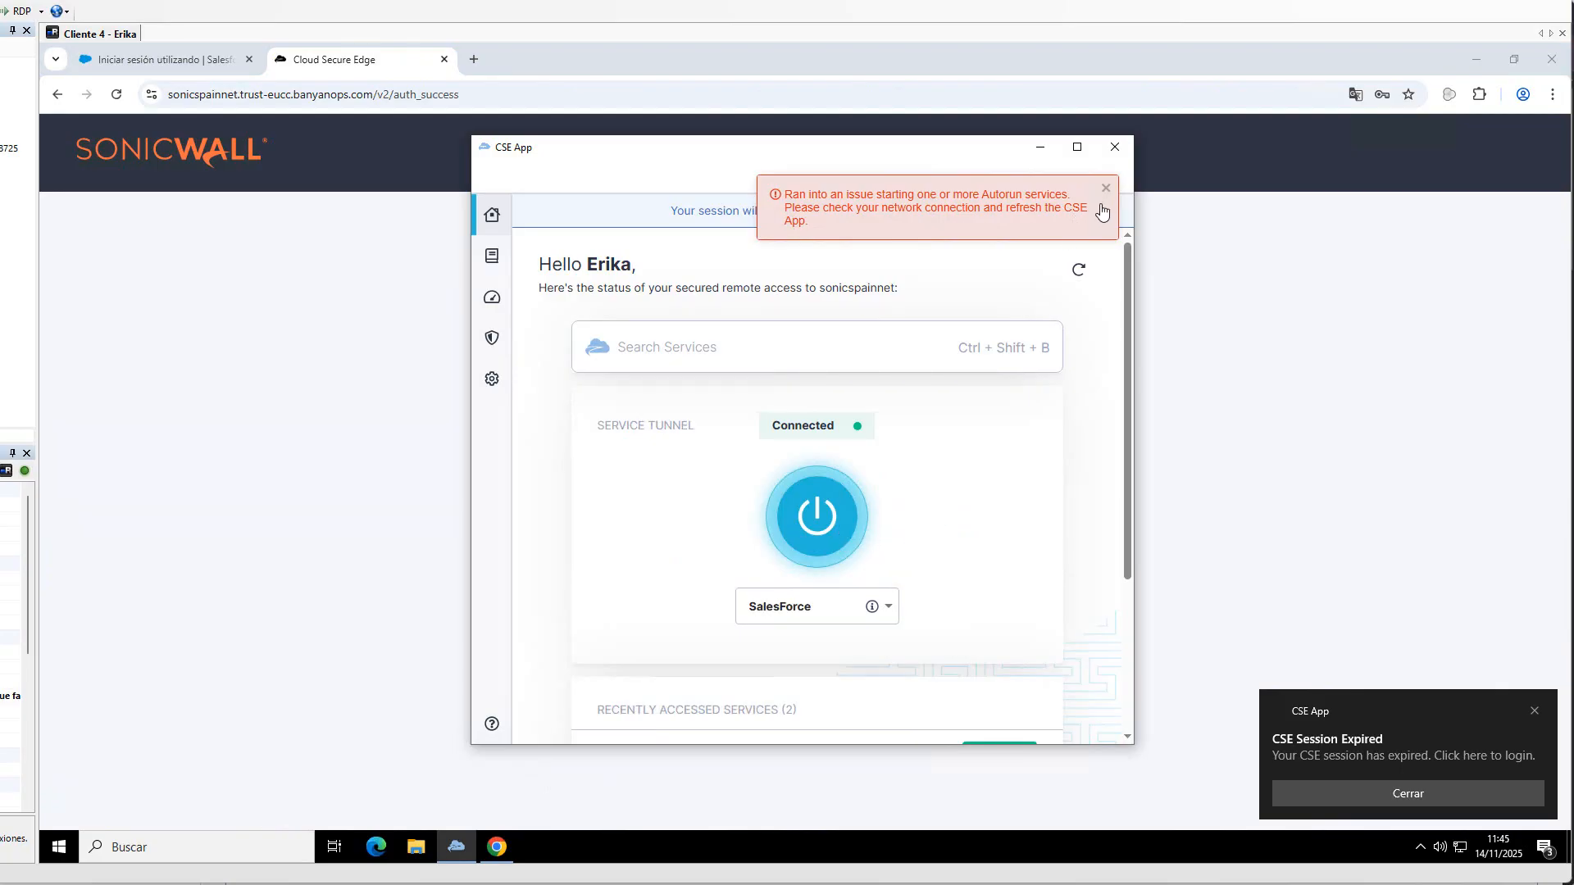
pyautogui.click(1106, 190)
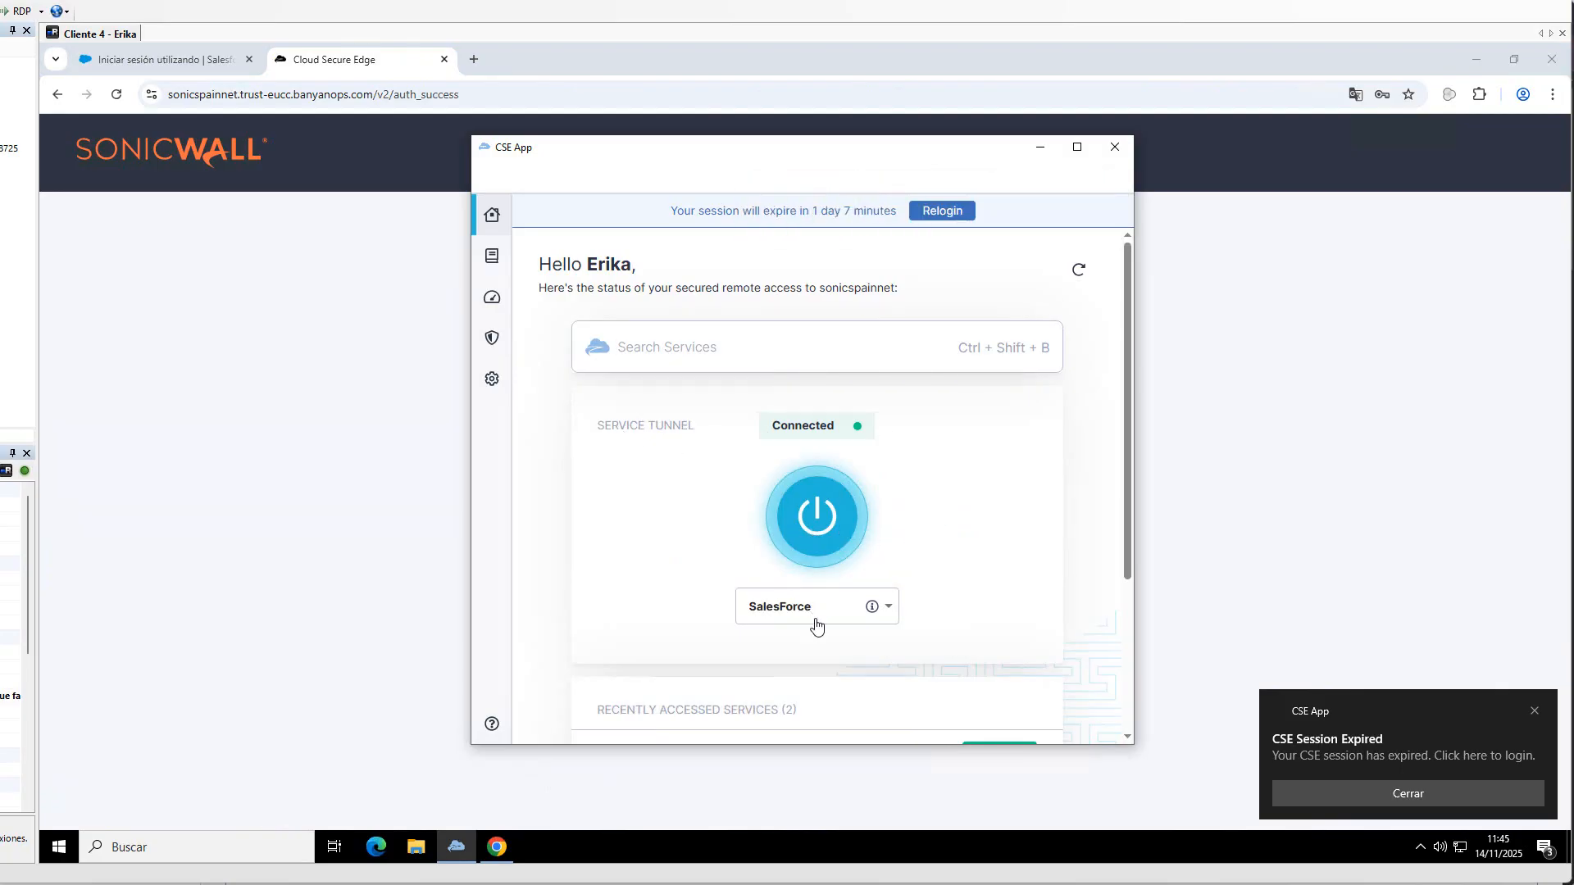
# - Retry the EntraID sign-in on the Salesforce login tab and highlight the Single Sign-On Error message
pyautogui.click(177, 62)
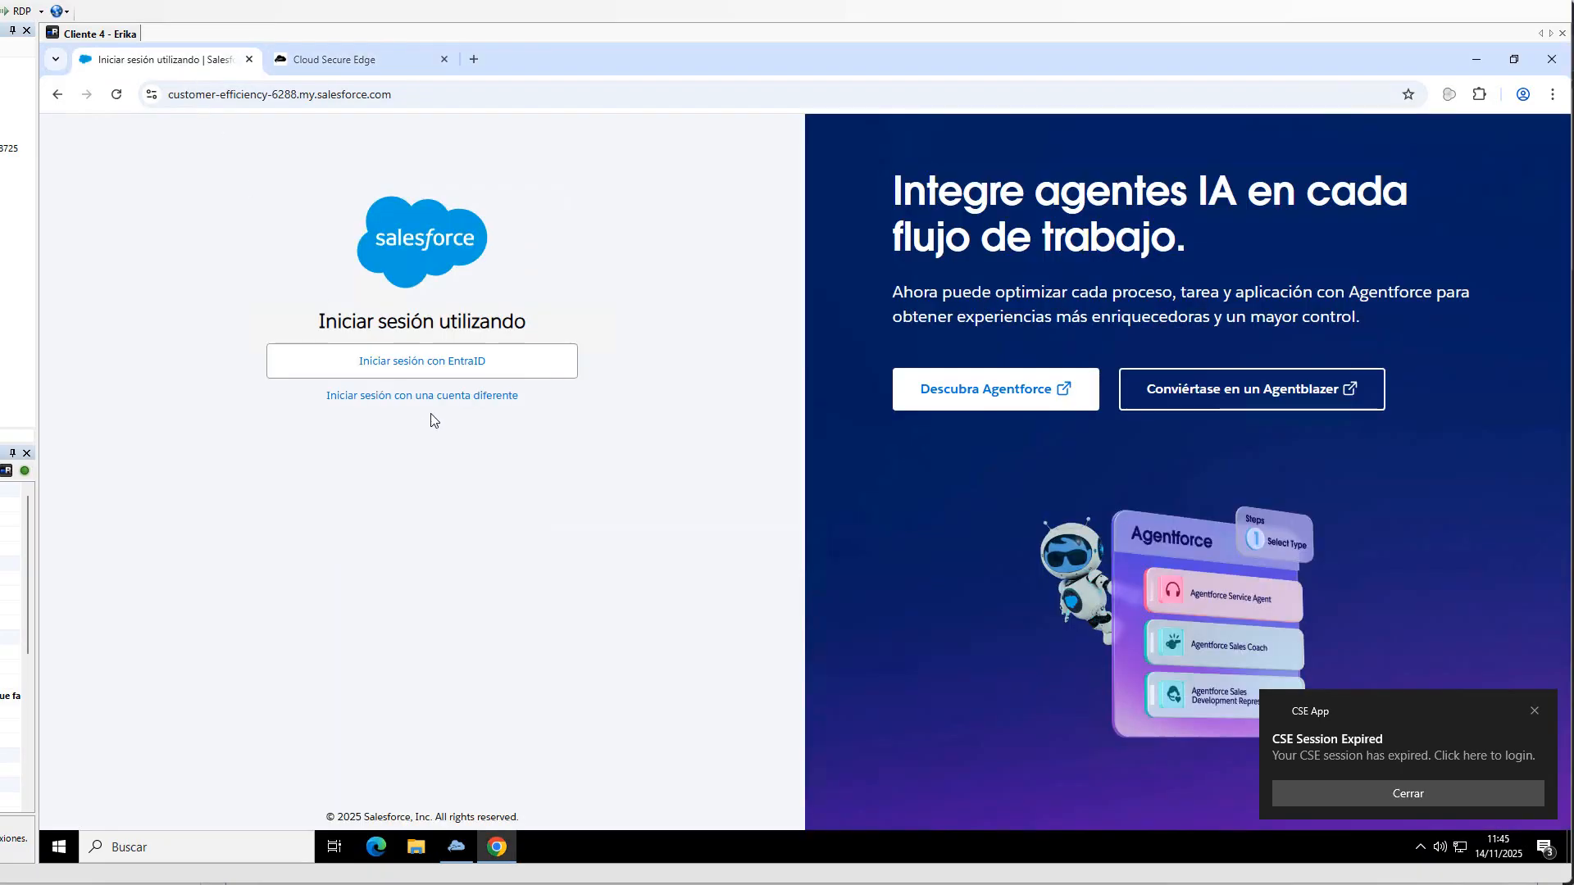
pyautogui.click(385, 367)
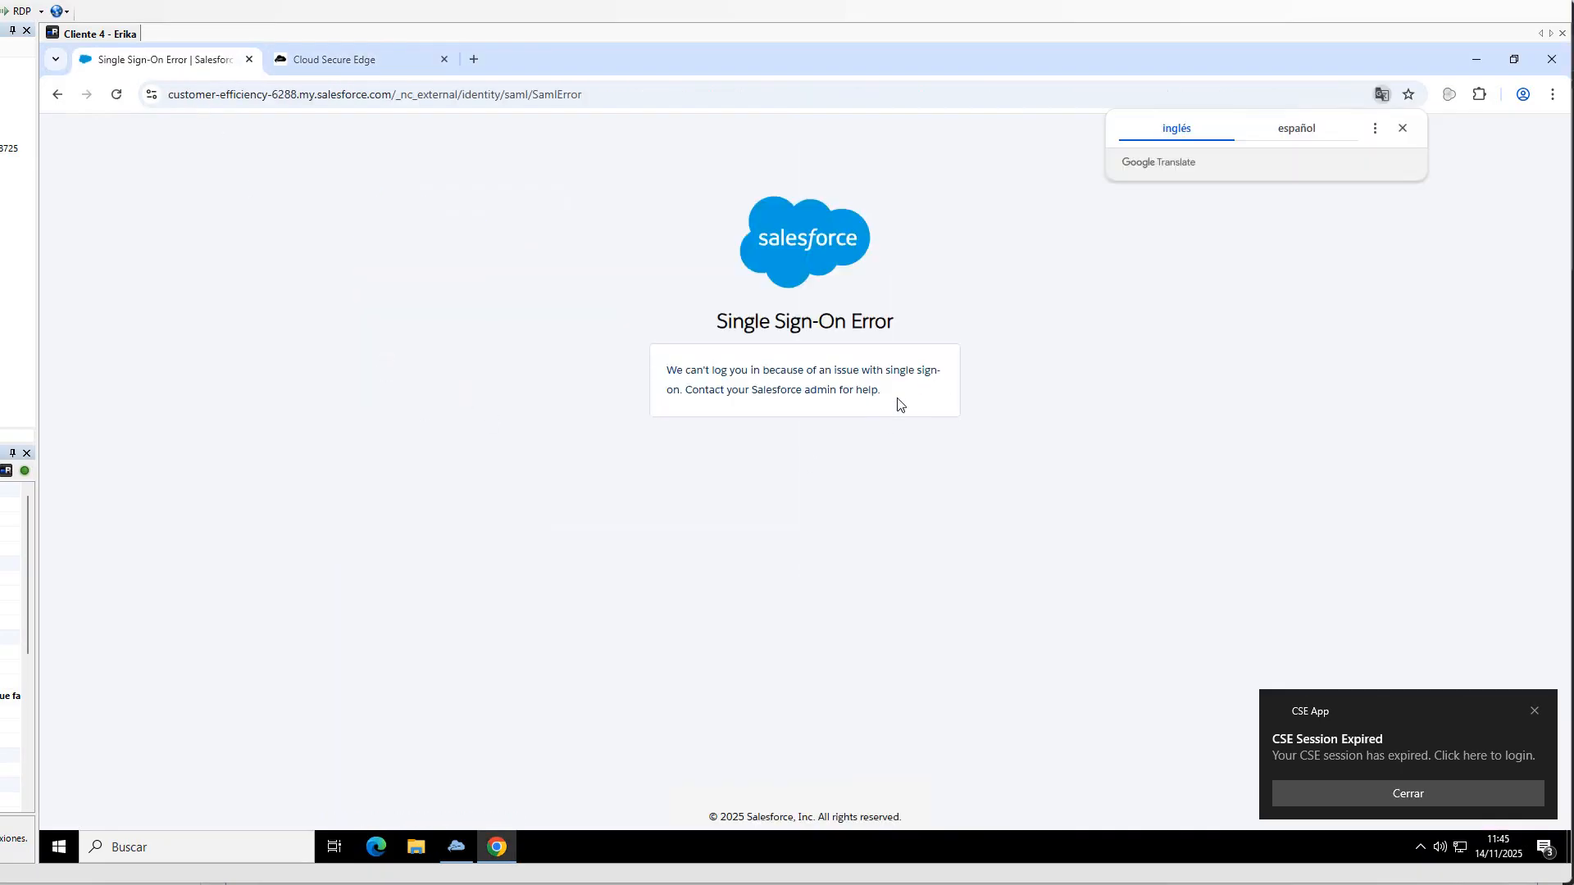
pyautogui.moveTo(896, 398); pyautogui.dragTo(606, 365)
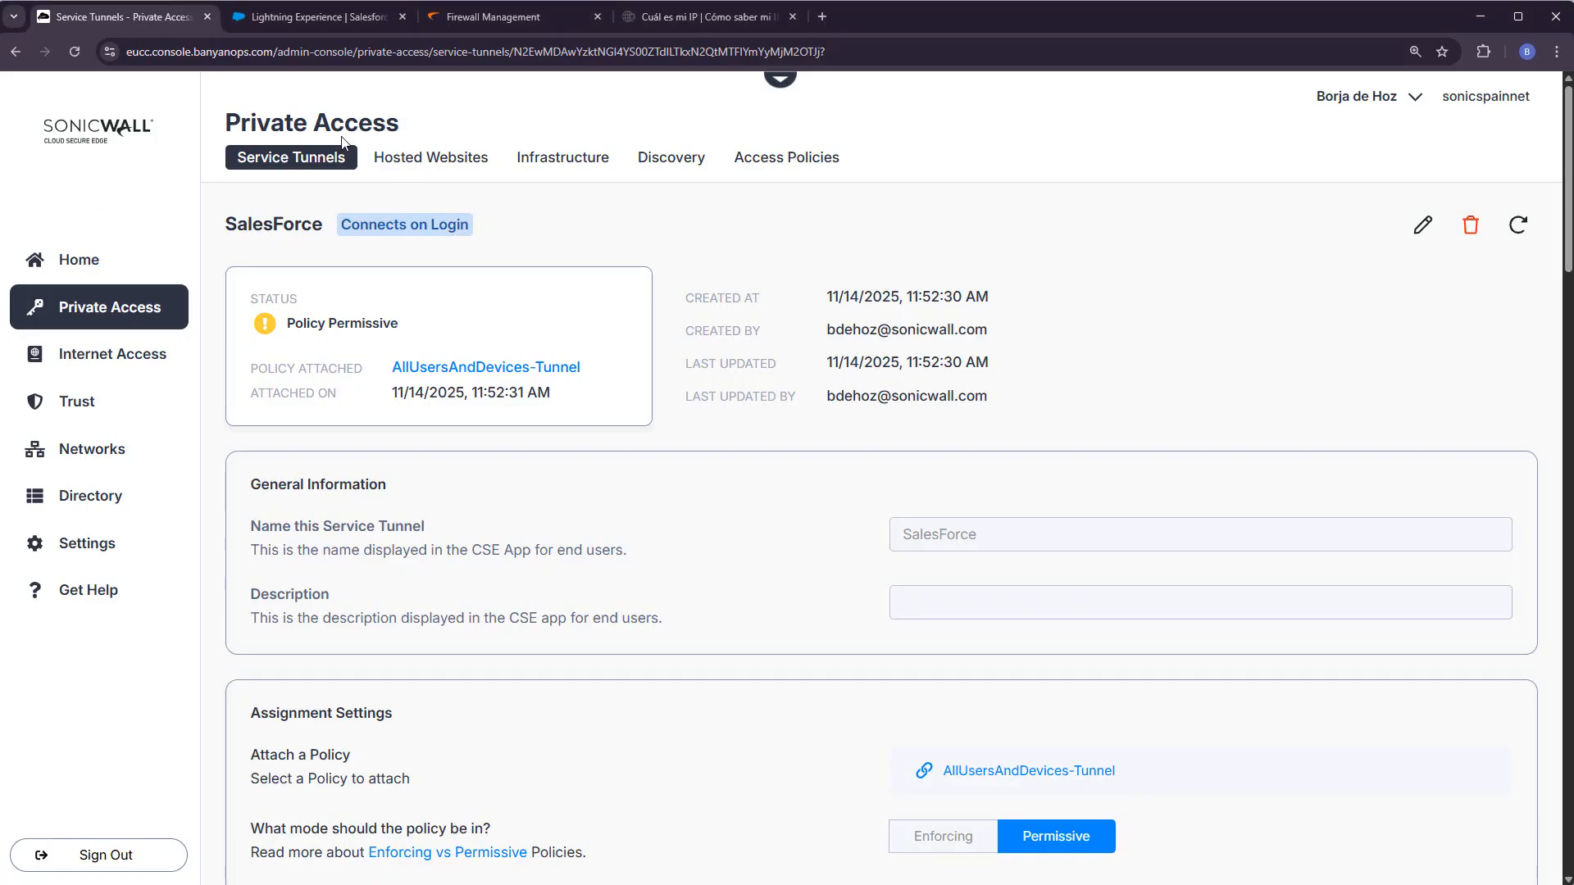
# - In the Salesforce login history, select the German source IP of the newest IP restringida attempt
pyautogui.click(301, 26)
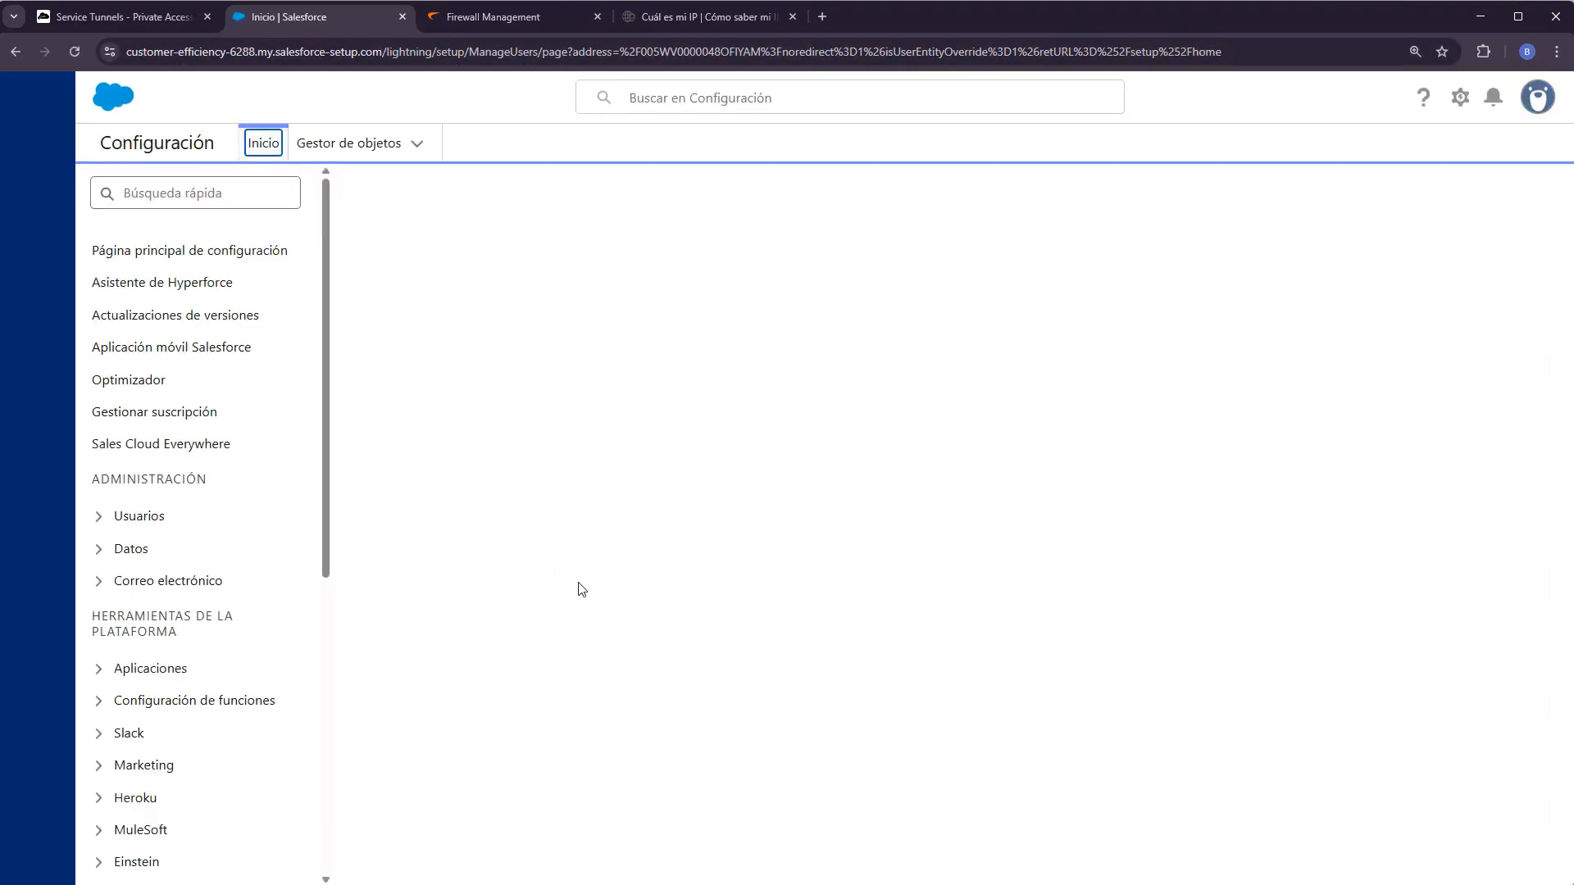
pyautogui.scroll(-15, 717, 595)
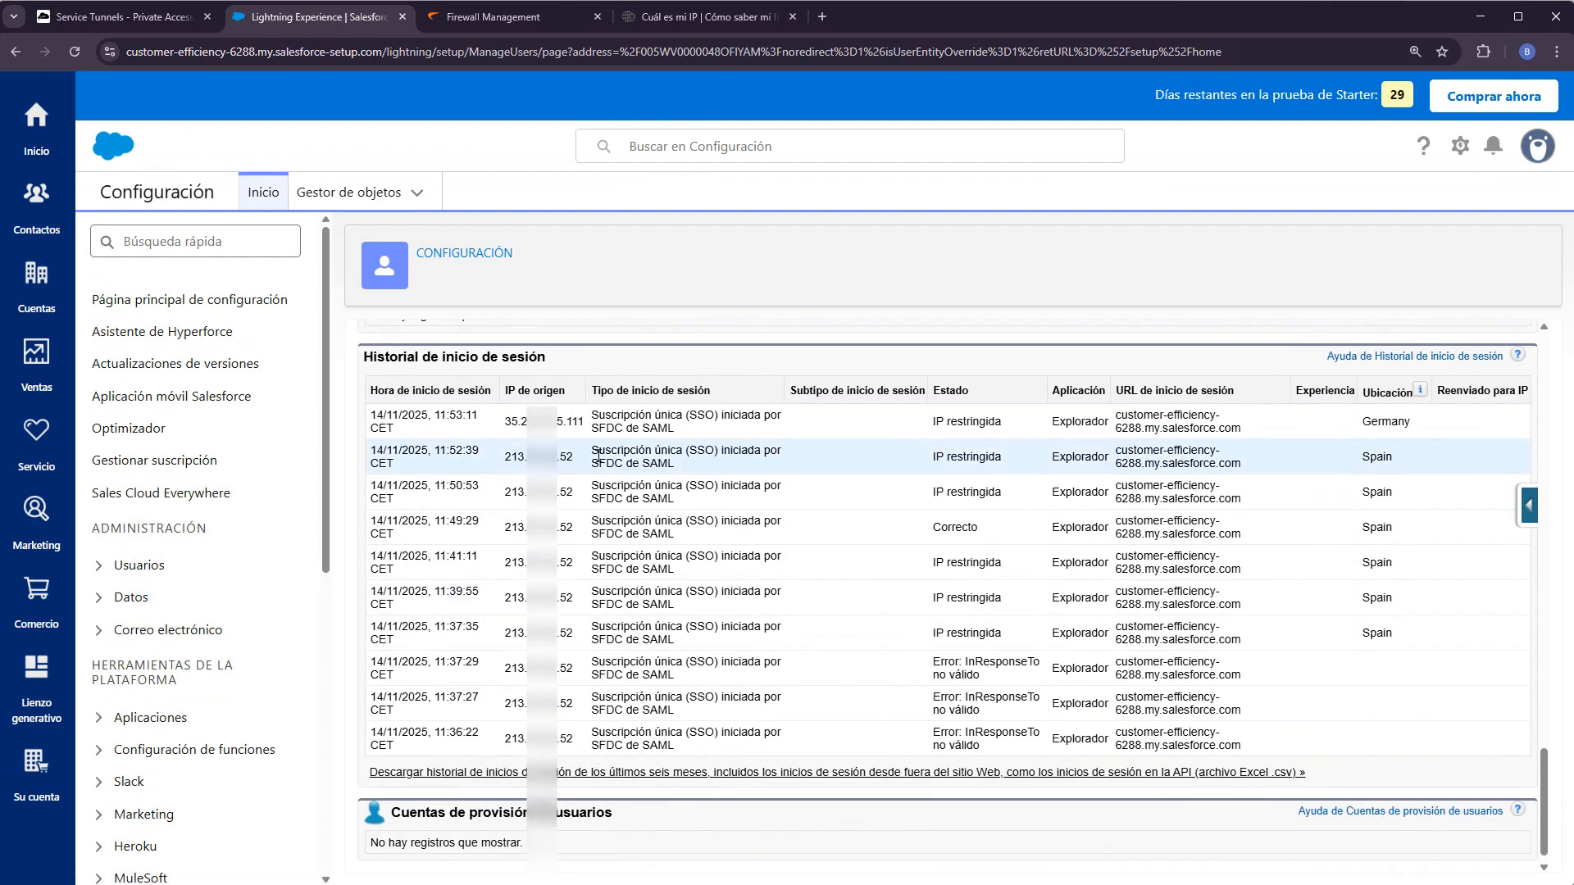
pyautogui.moveTo(509, 428); pyautogui.dragTo(584, 426)
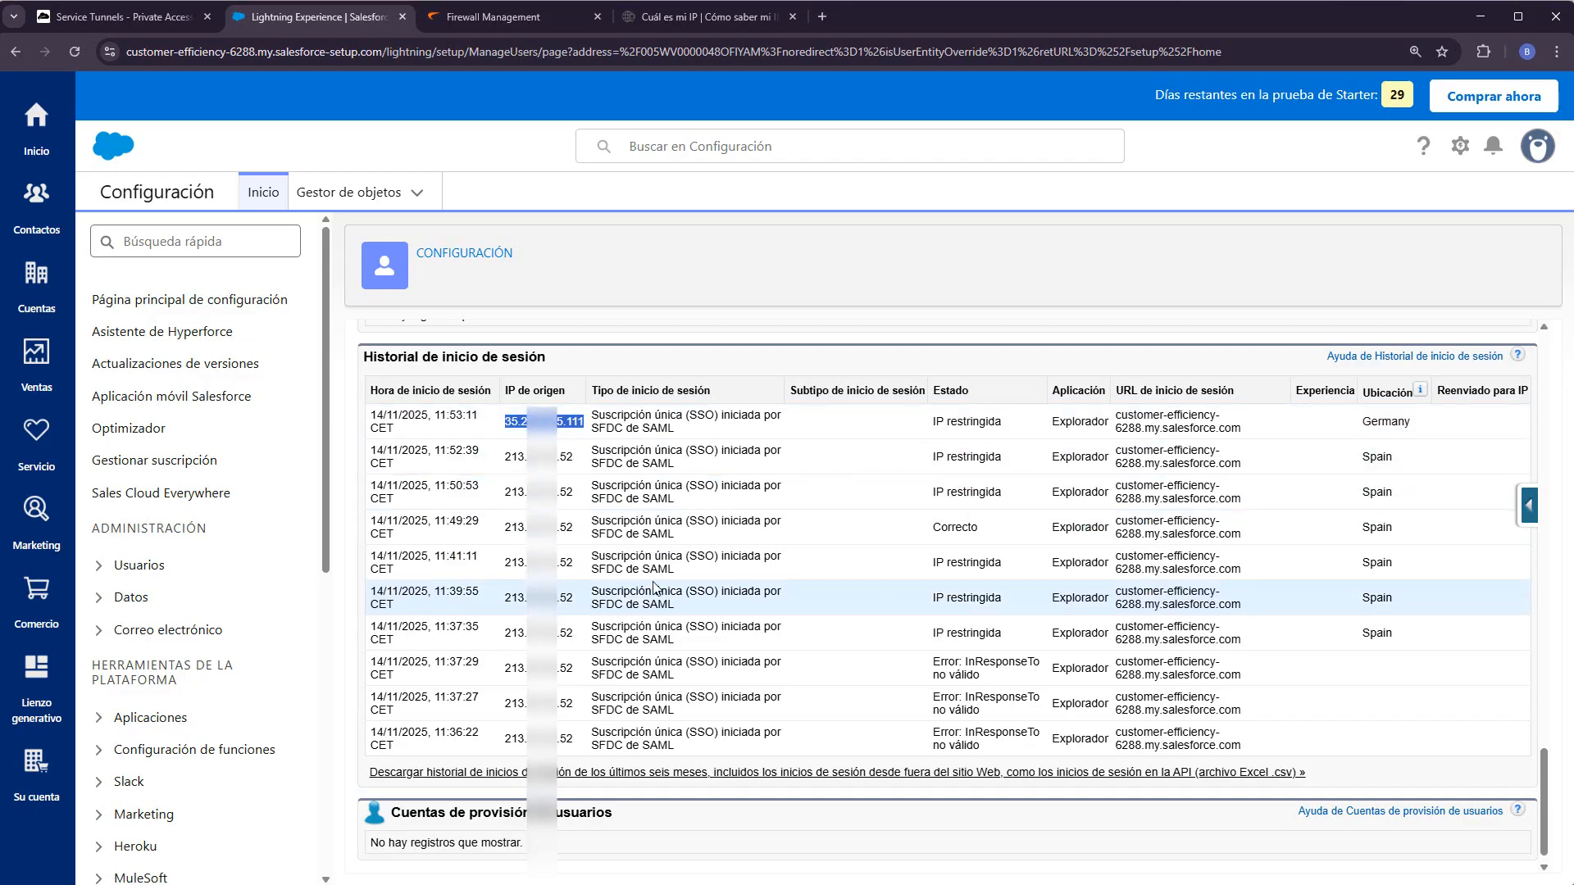
pyautogui.scroll(-5, 653, 587)
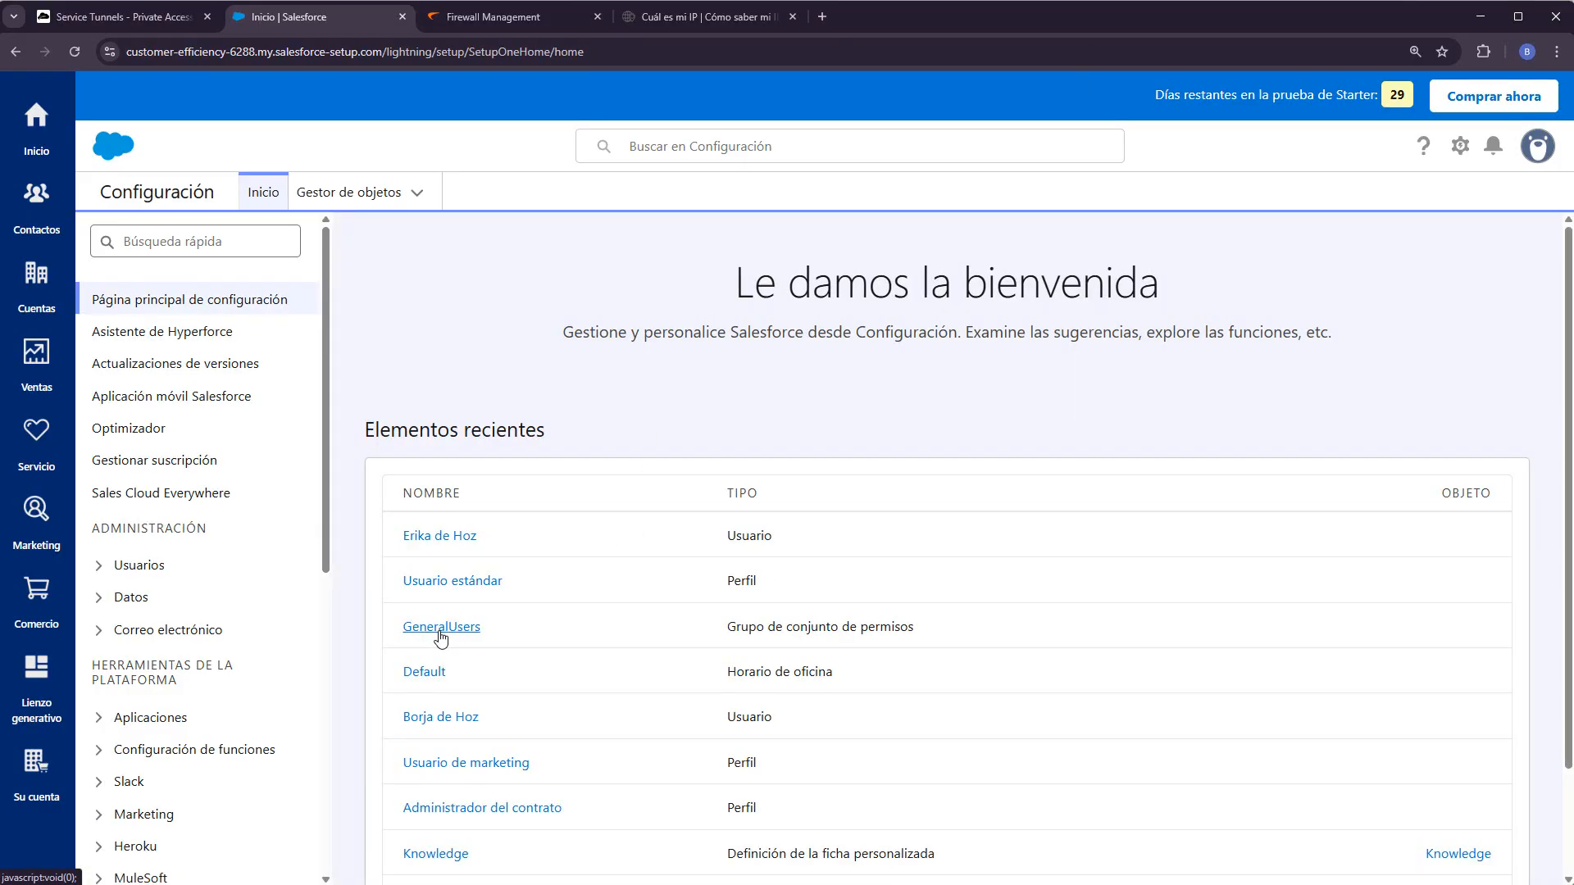
# - Open the Usuario estándar profile from Salesforce Setup
pyautogui.click(441, 628)
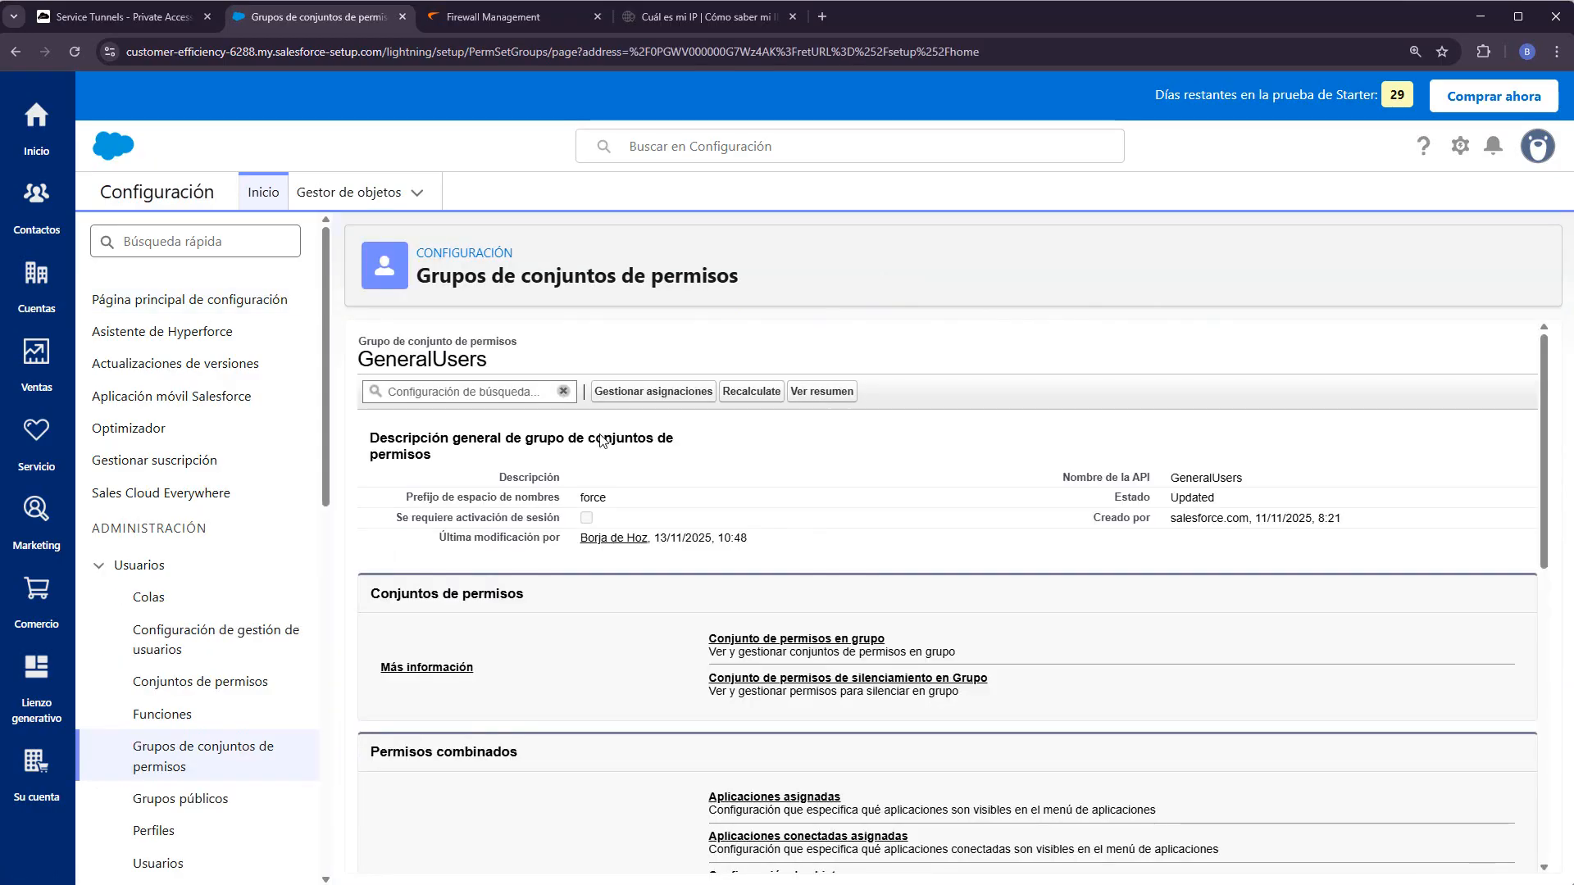
pyautogui.click(482, 261)
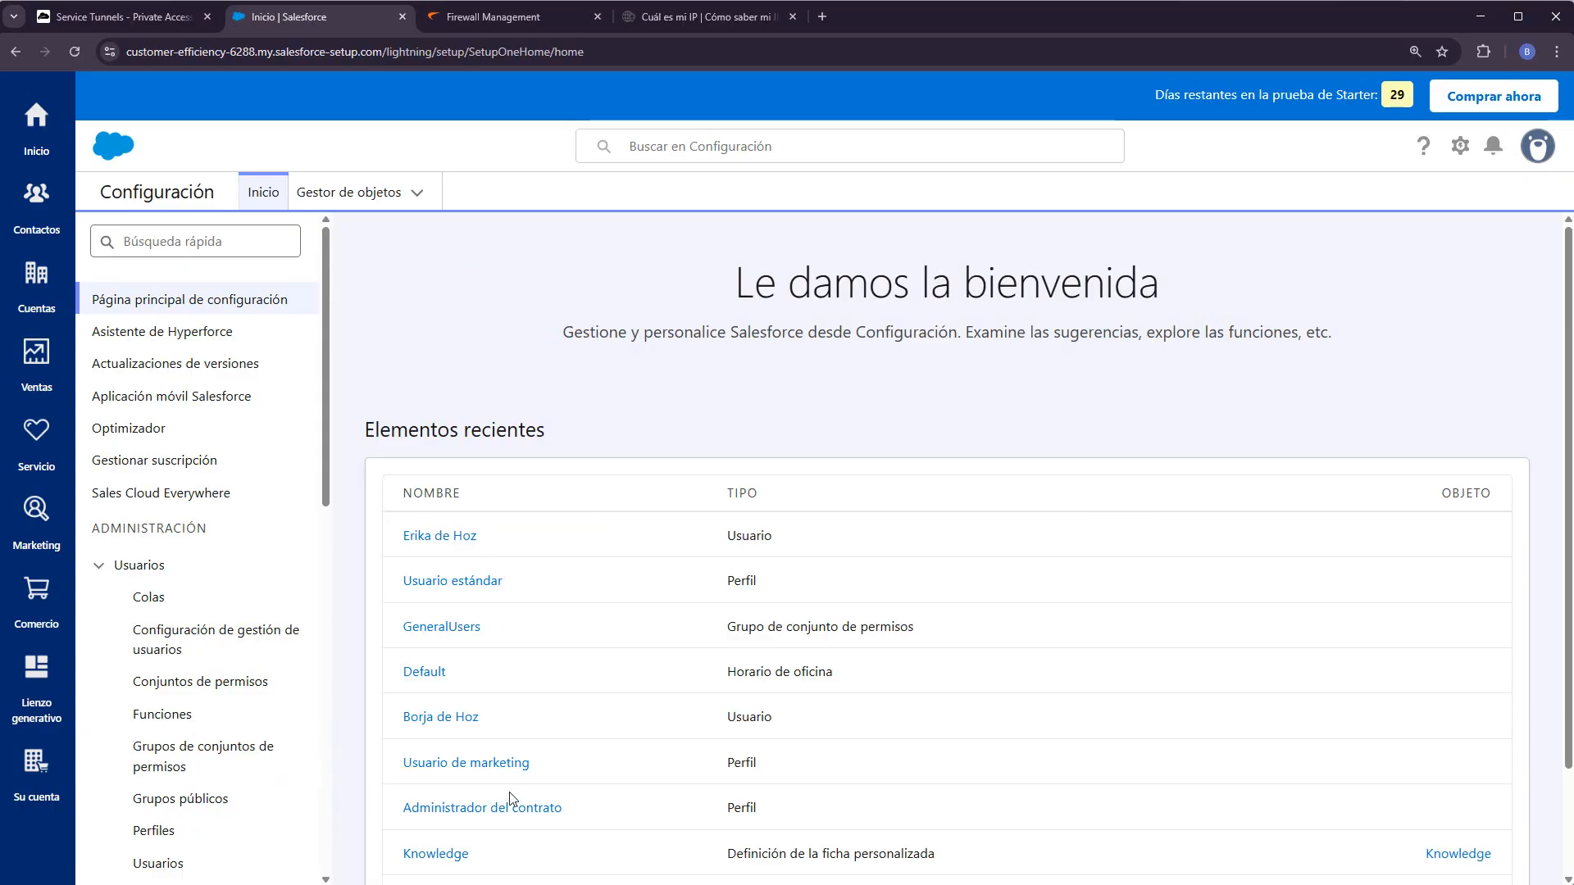
pyautogui.click(461, 586)
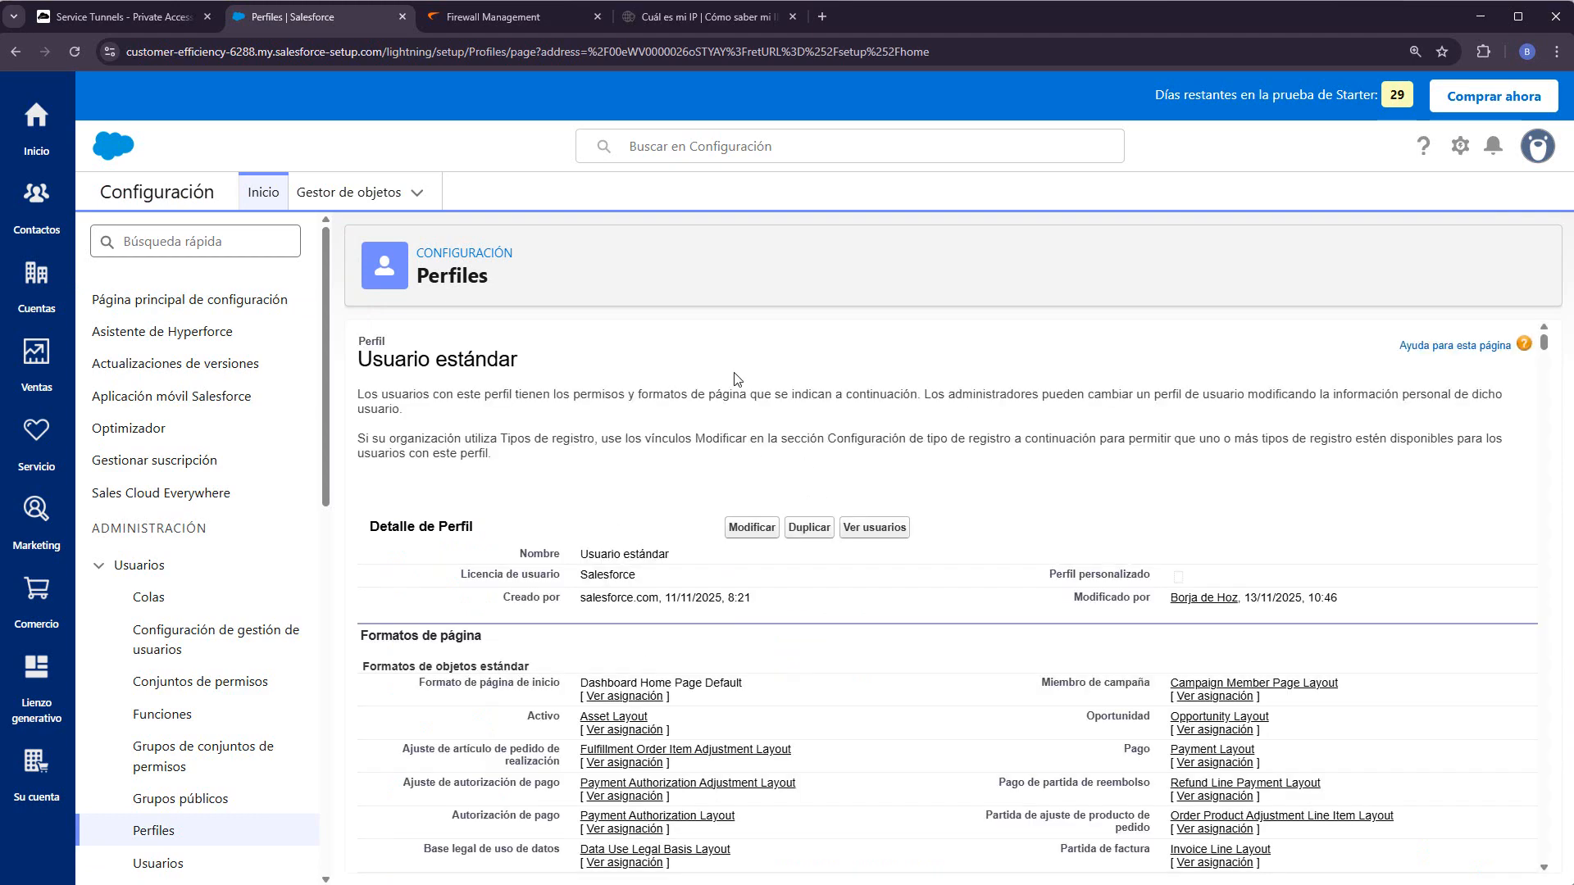
# - Add a login IP range 'SonicWall CSE' using the copied egress IP as start and end
pyautogui.moveTo(491, 487)
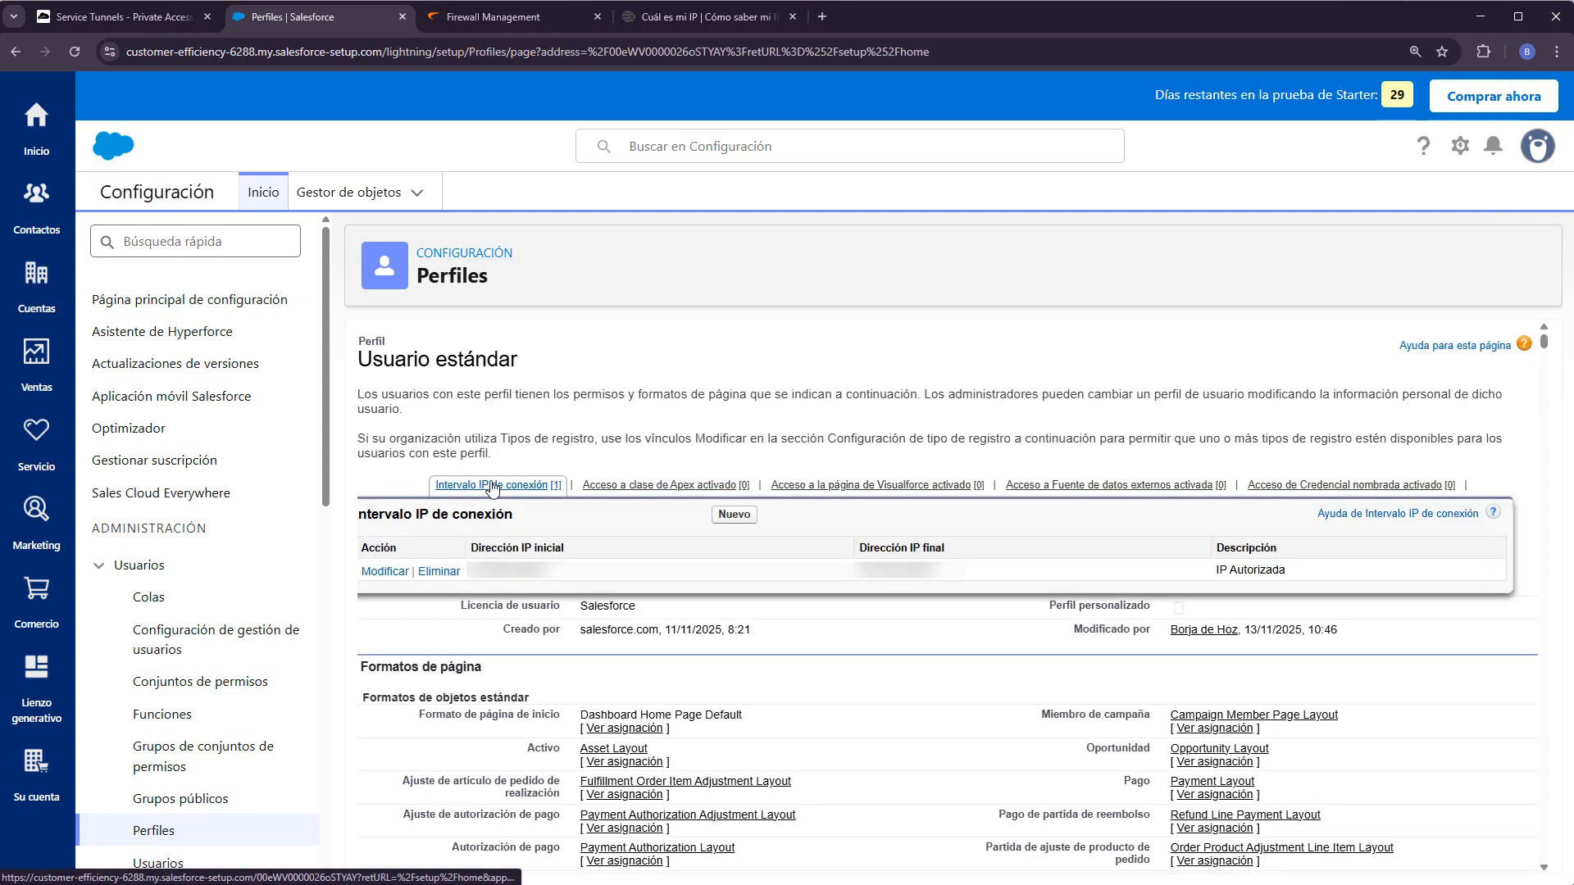
pyautogui.click(723, 516)
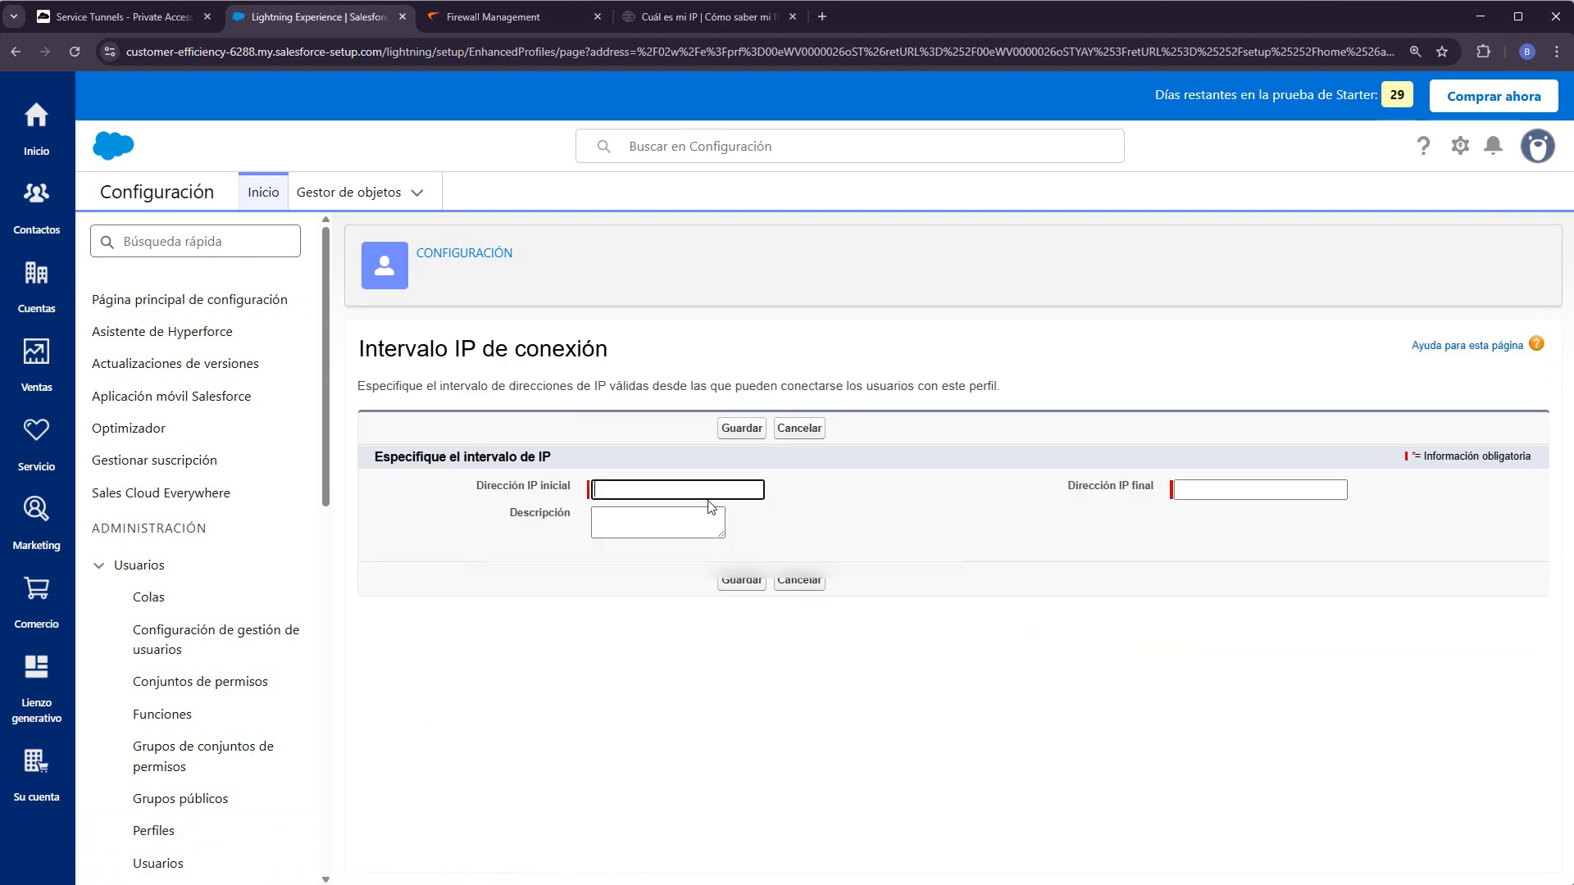
pyautogui.hotkey('ctrl', 'v')
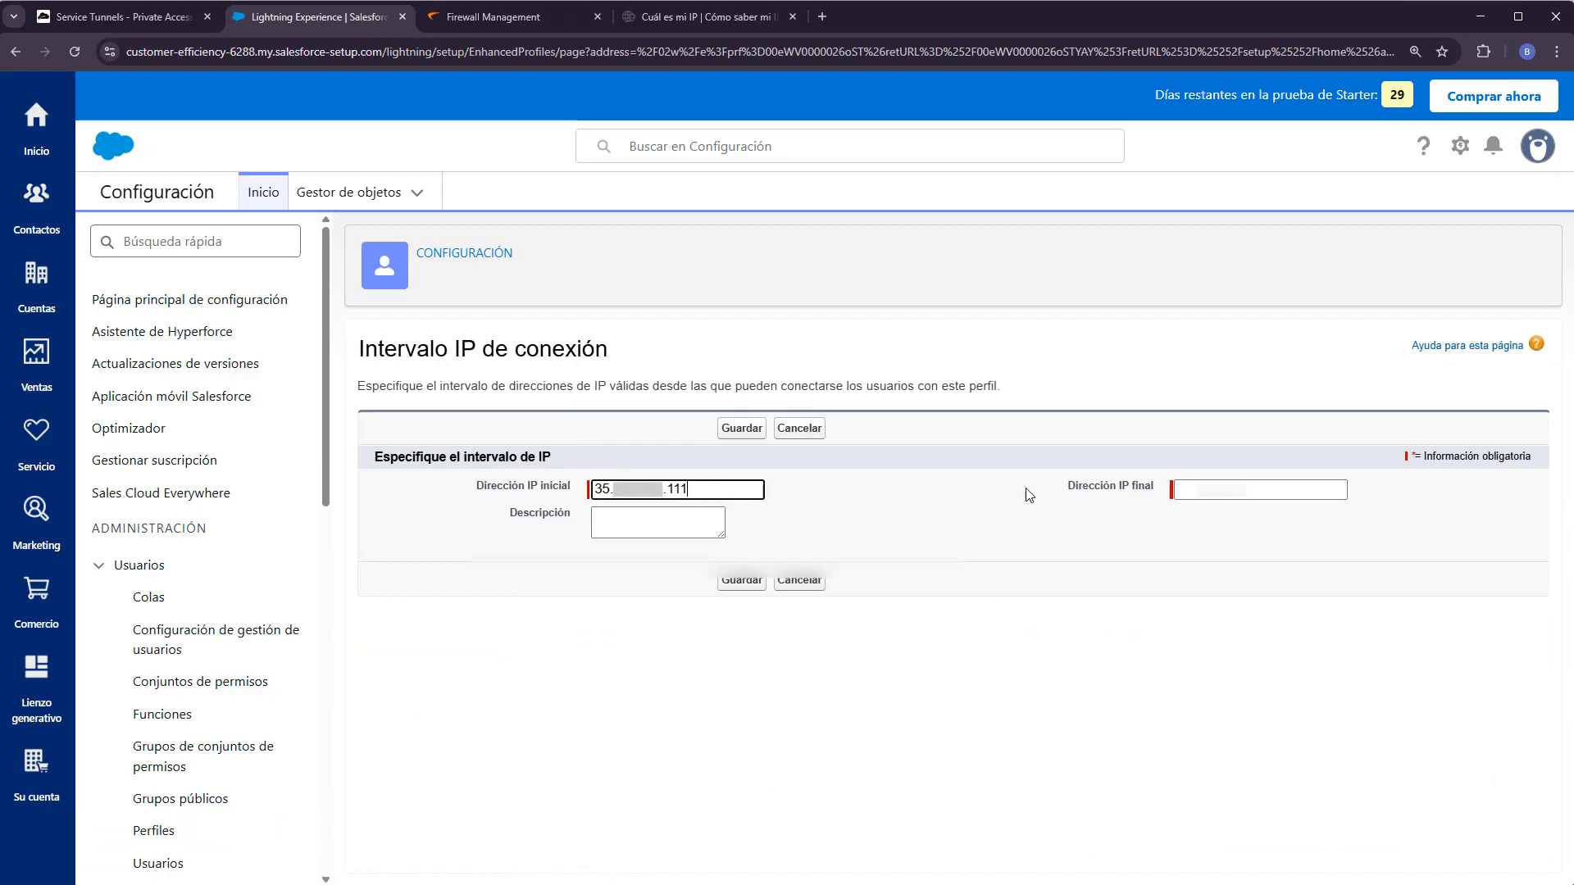
pyautogui.click(1269, 484)
pyautogui.hotkey('ctrl', 'v')
pyautogui.click(619, 518)
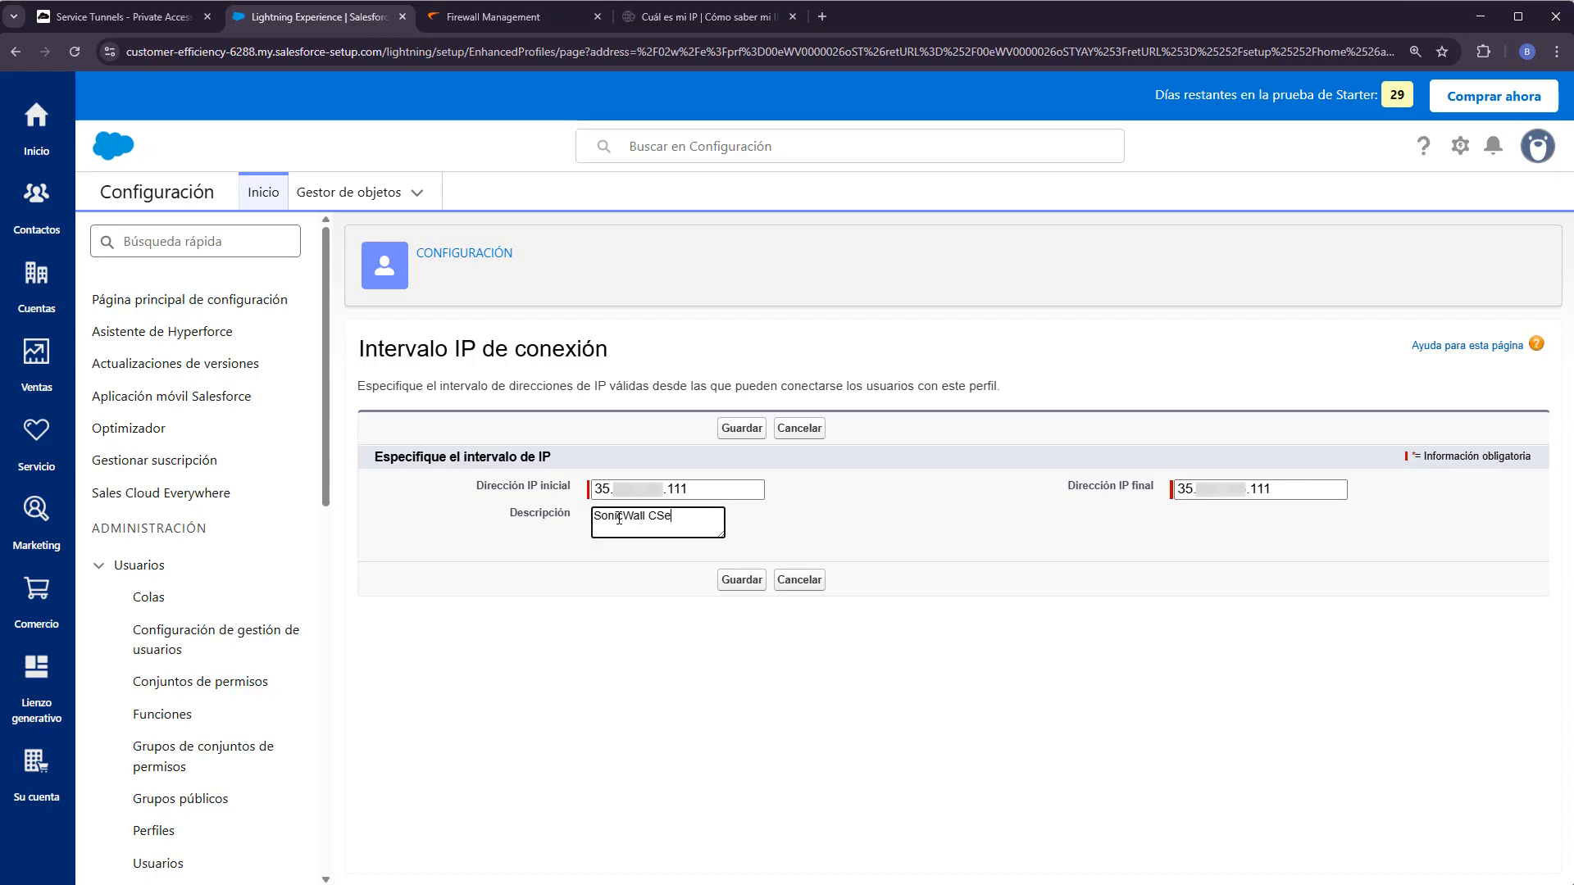
pyautogui.click(741, 579)
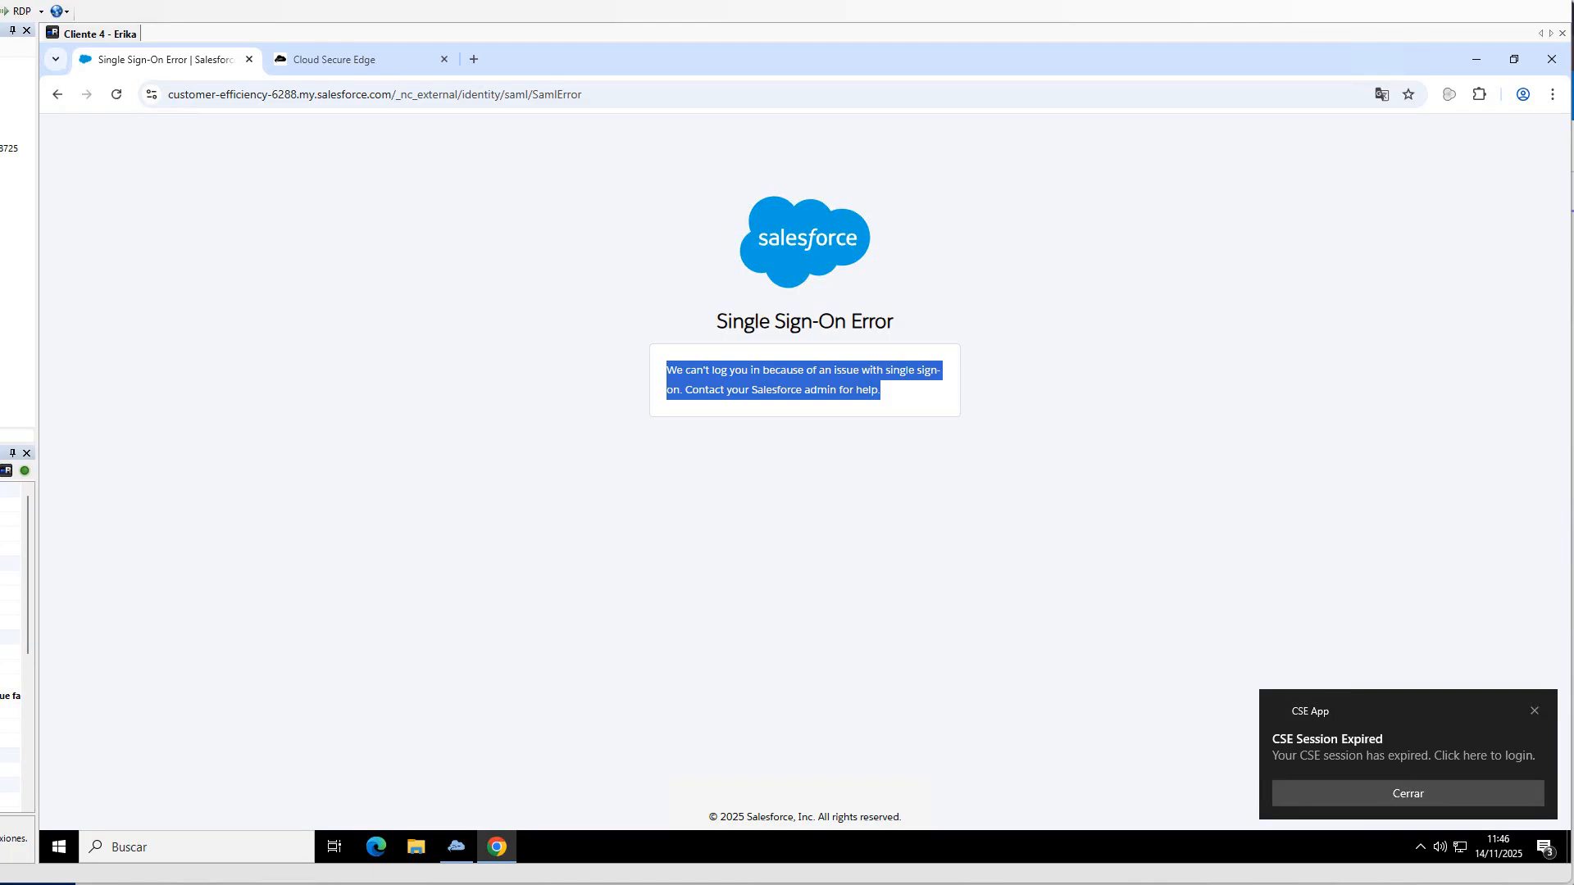
# - Return to the login page and sign in with EntraID, landing on the Inicio home page
pyautogui.click(56, 94)
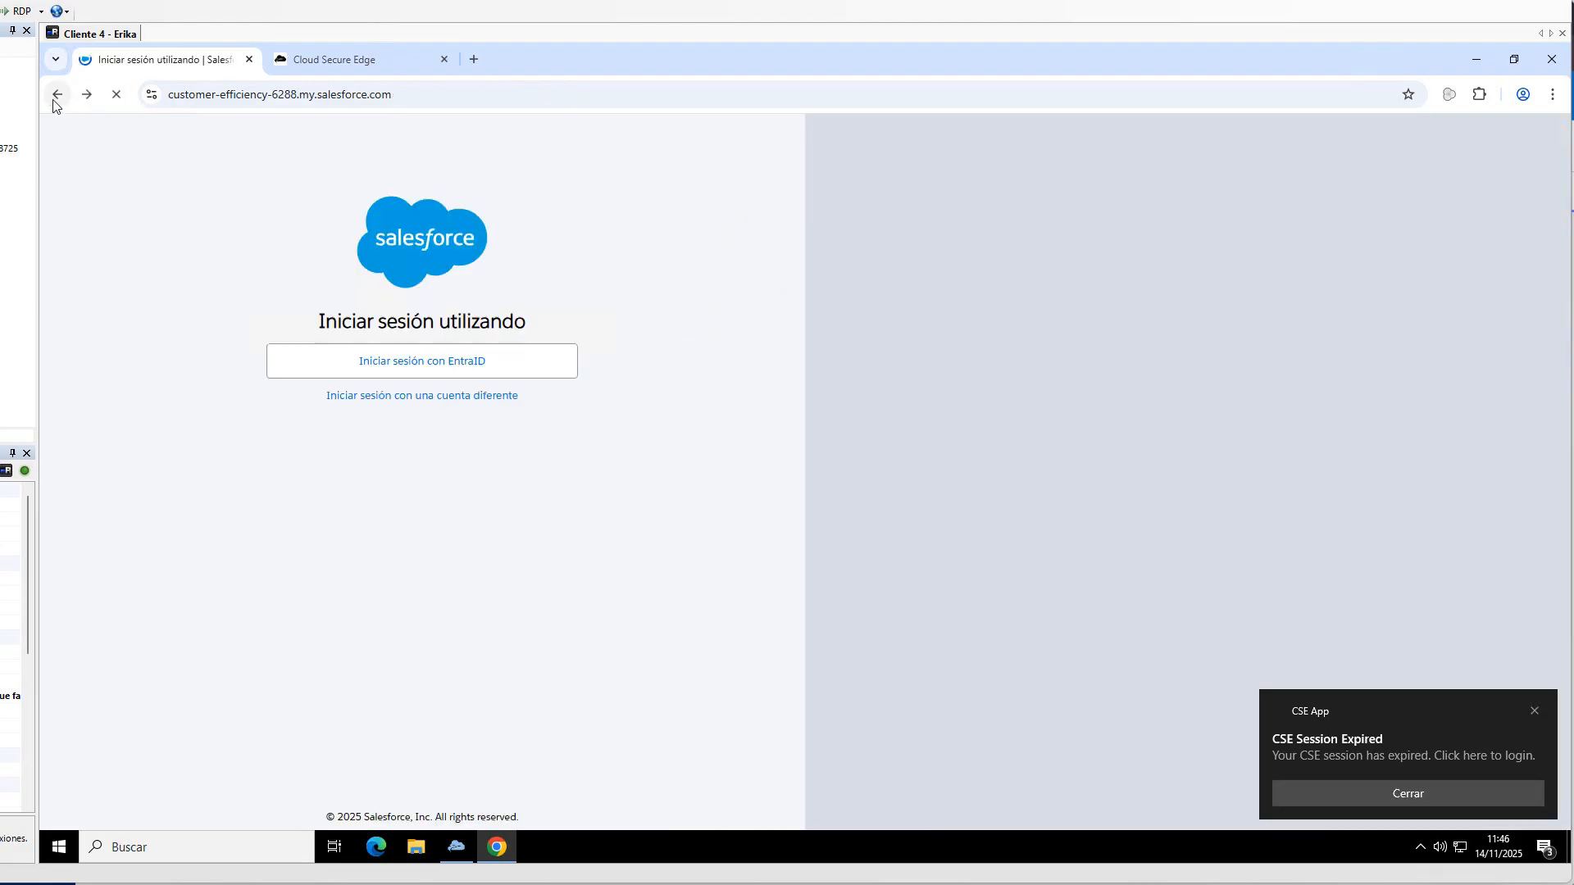
pyautogui.click(448, 365)
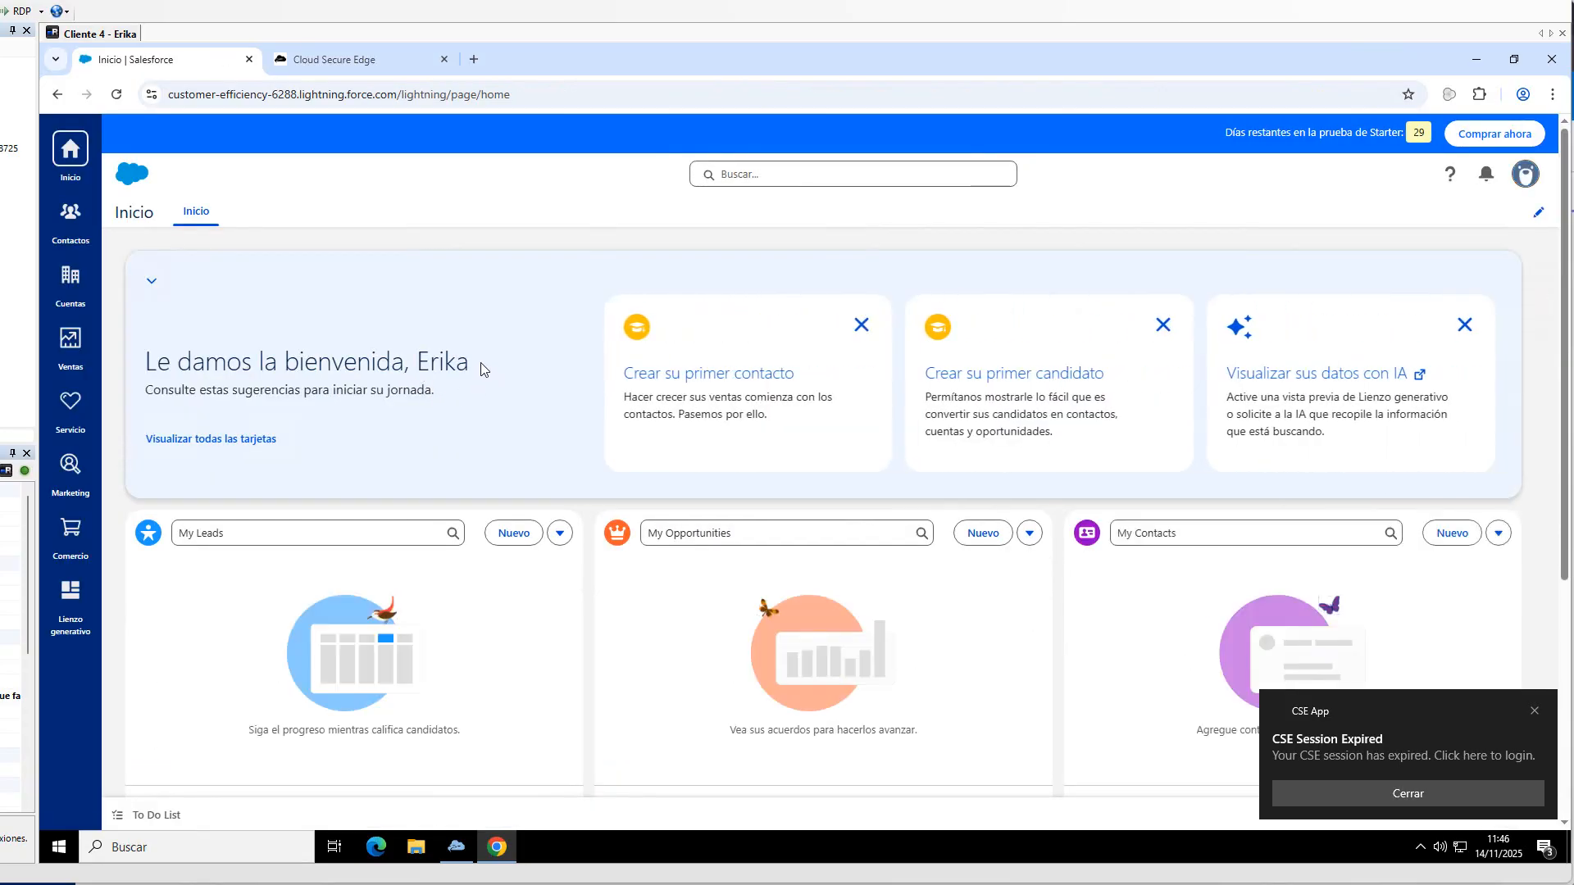
pyautogui.moveTo(482, 369); pyautogui.dragTo(279, 366)
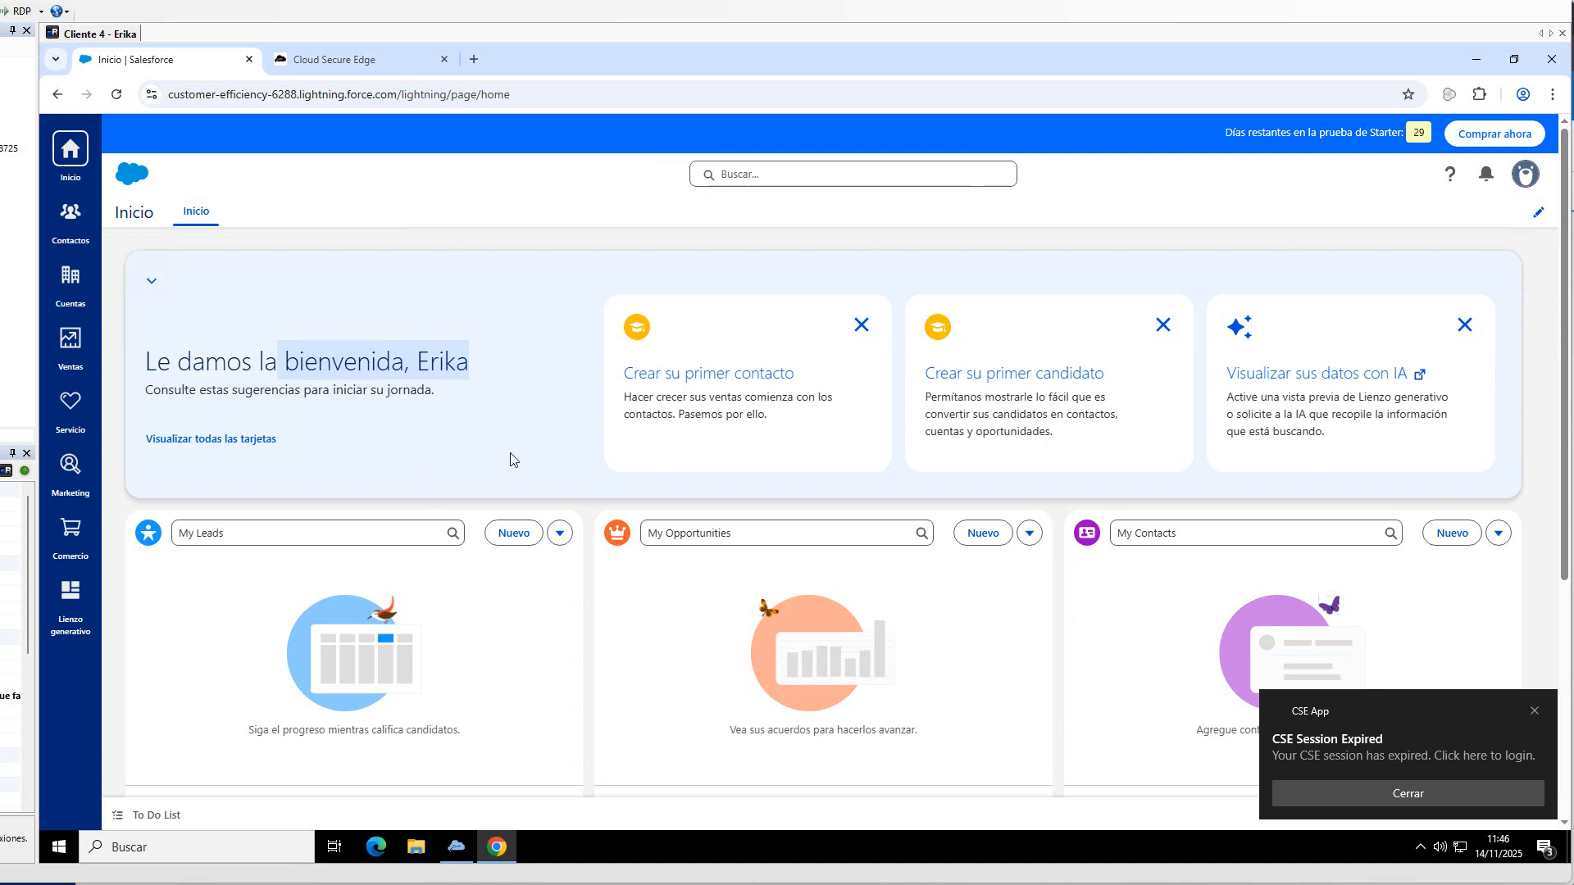
# - Show the Cliente4 device's LOW trust level and its failing checks in CSE App's Devices page
pyautogui.moveTo(459, 849)
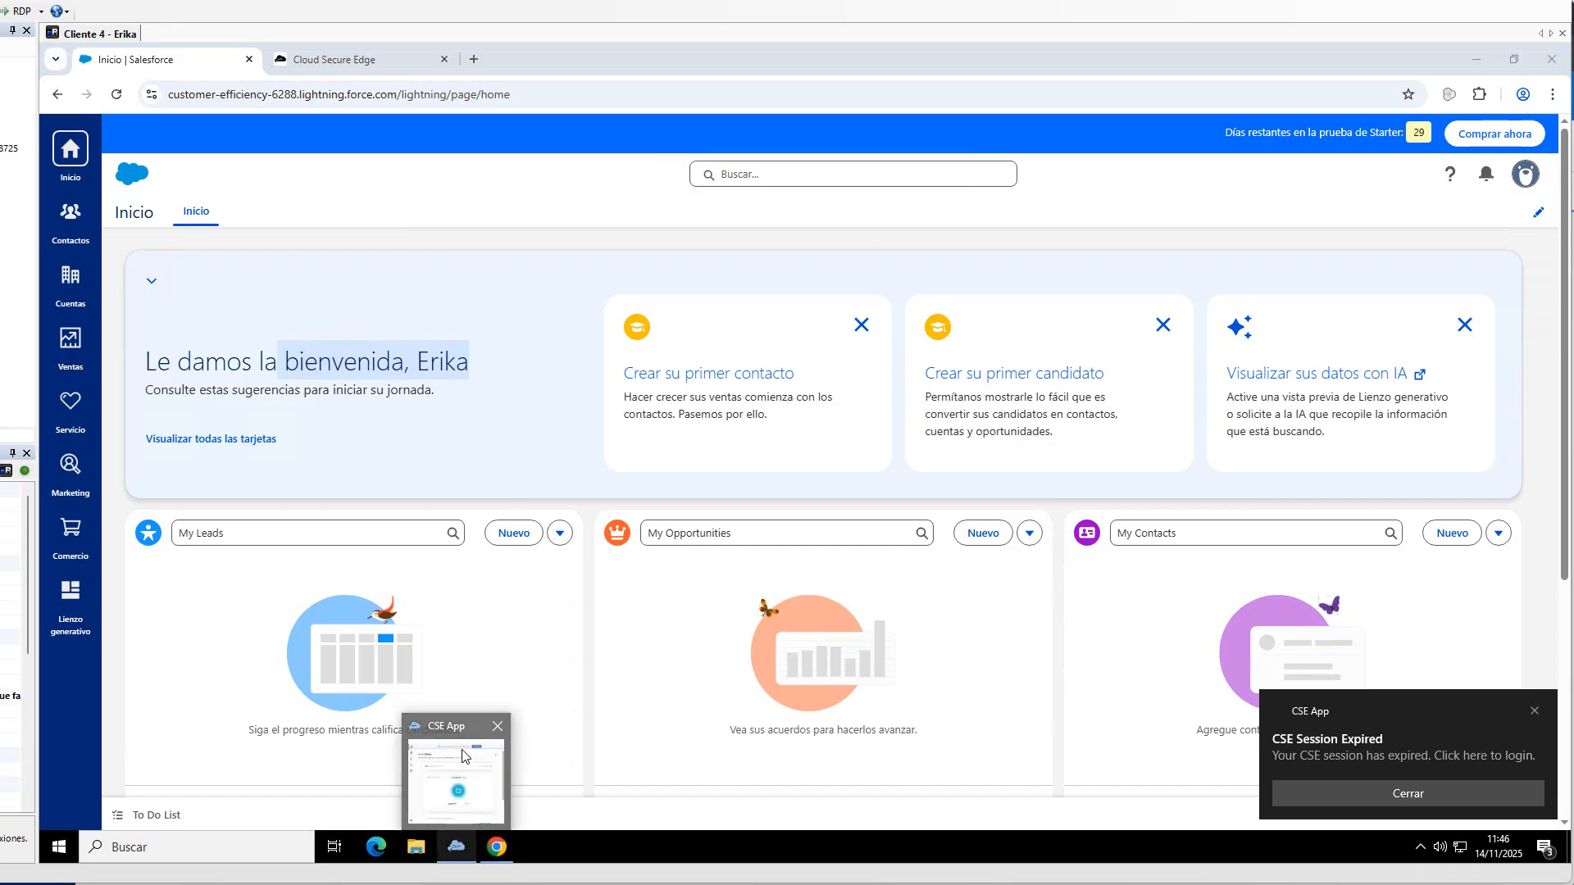
pyautogui.click(455, 783)
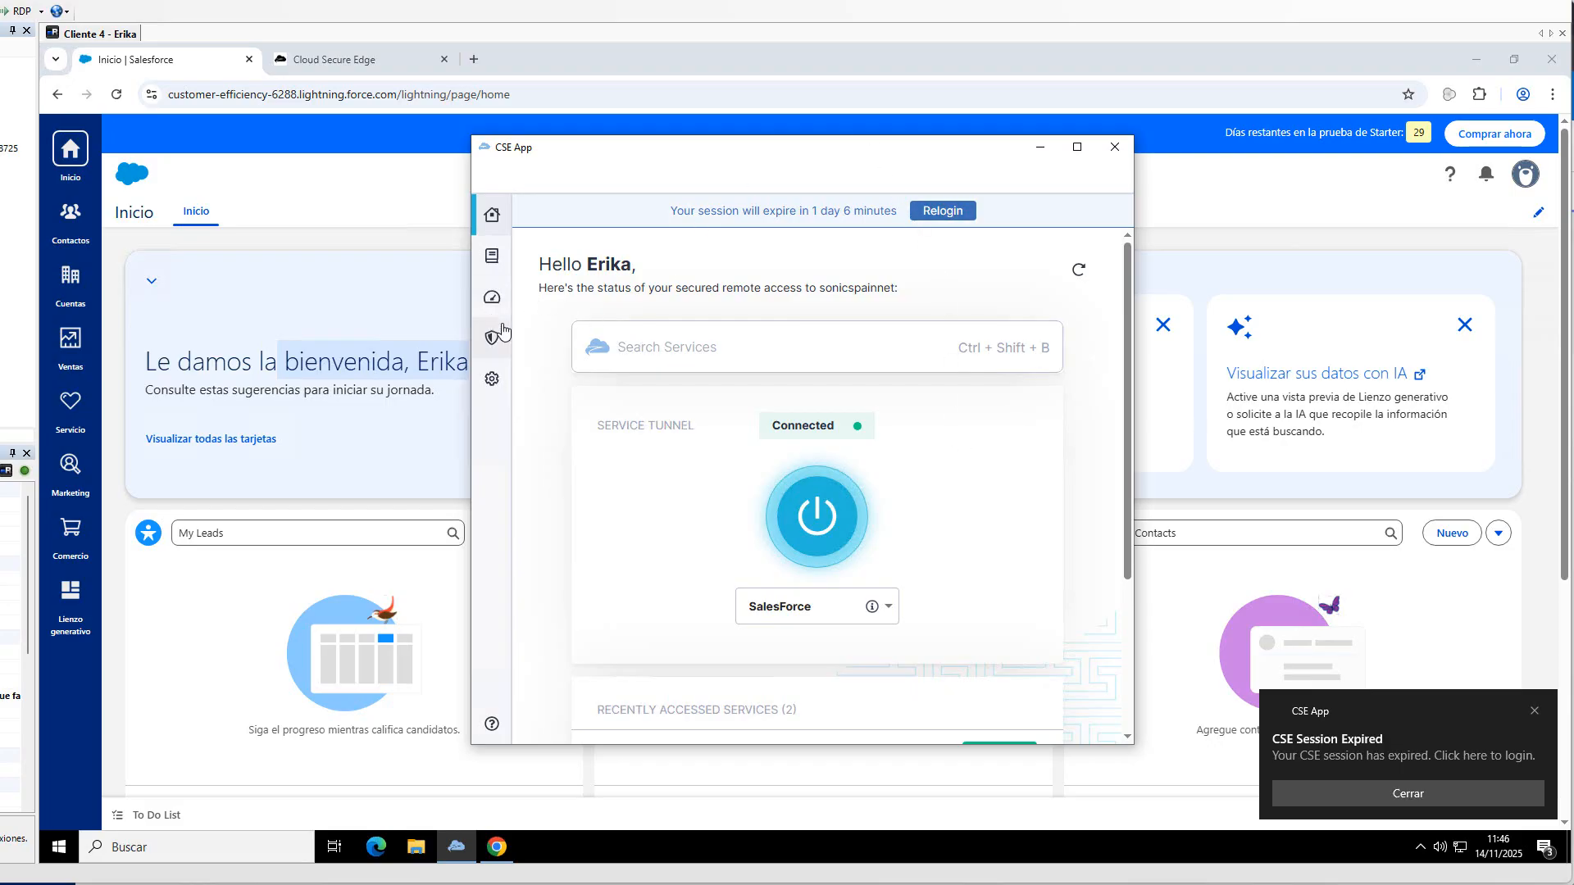
pyautogui.click(495, 300)
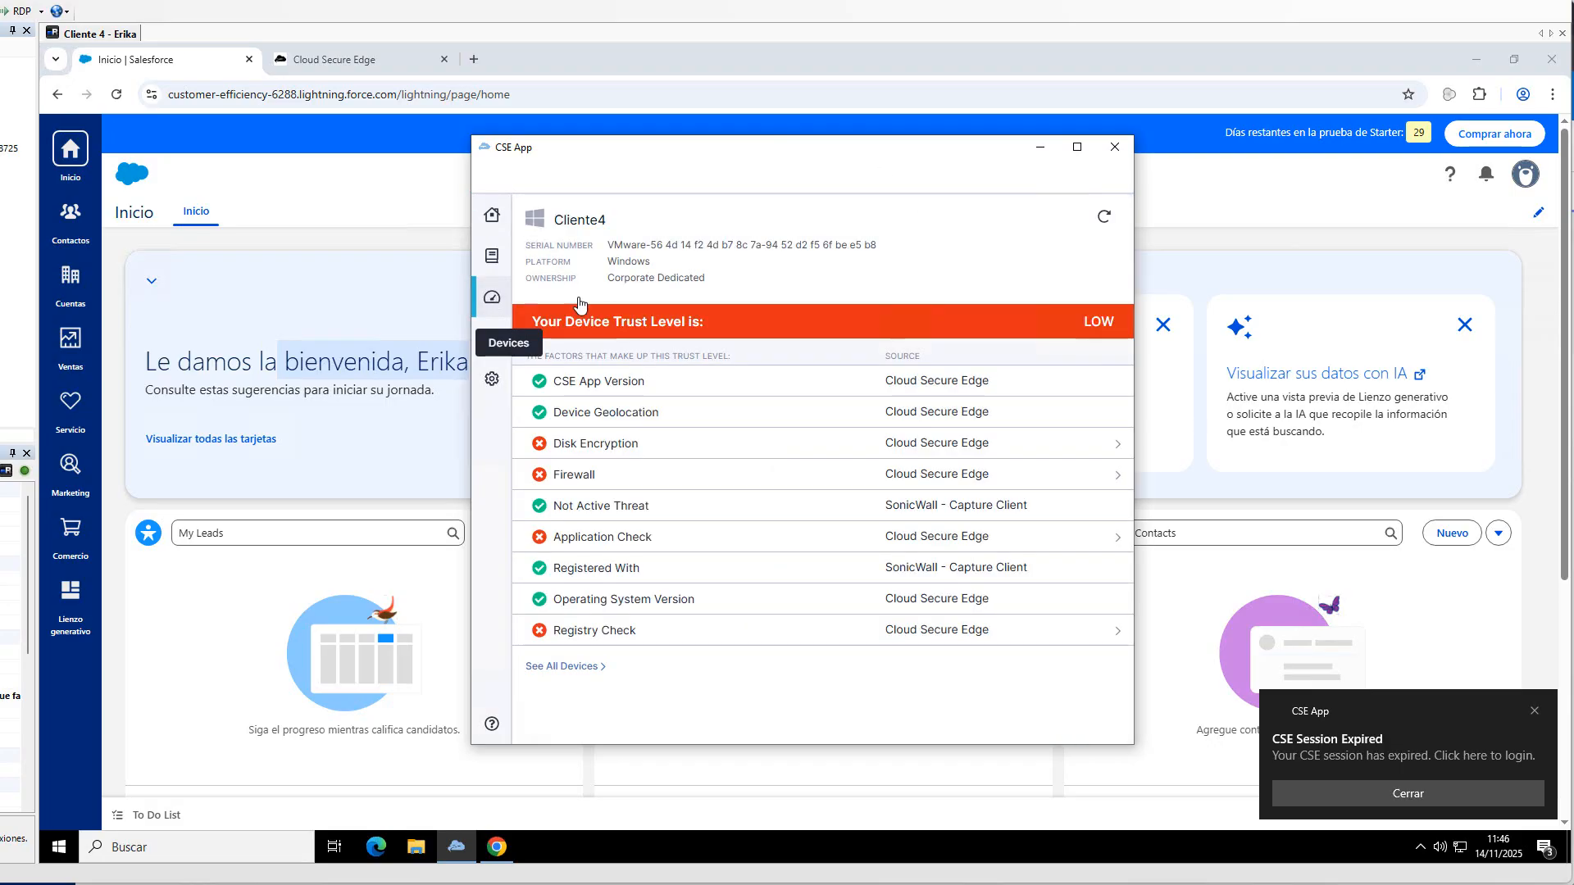
pyautogui.moveTo(548, 323); pyautogui.dragTo(808, 317)
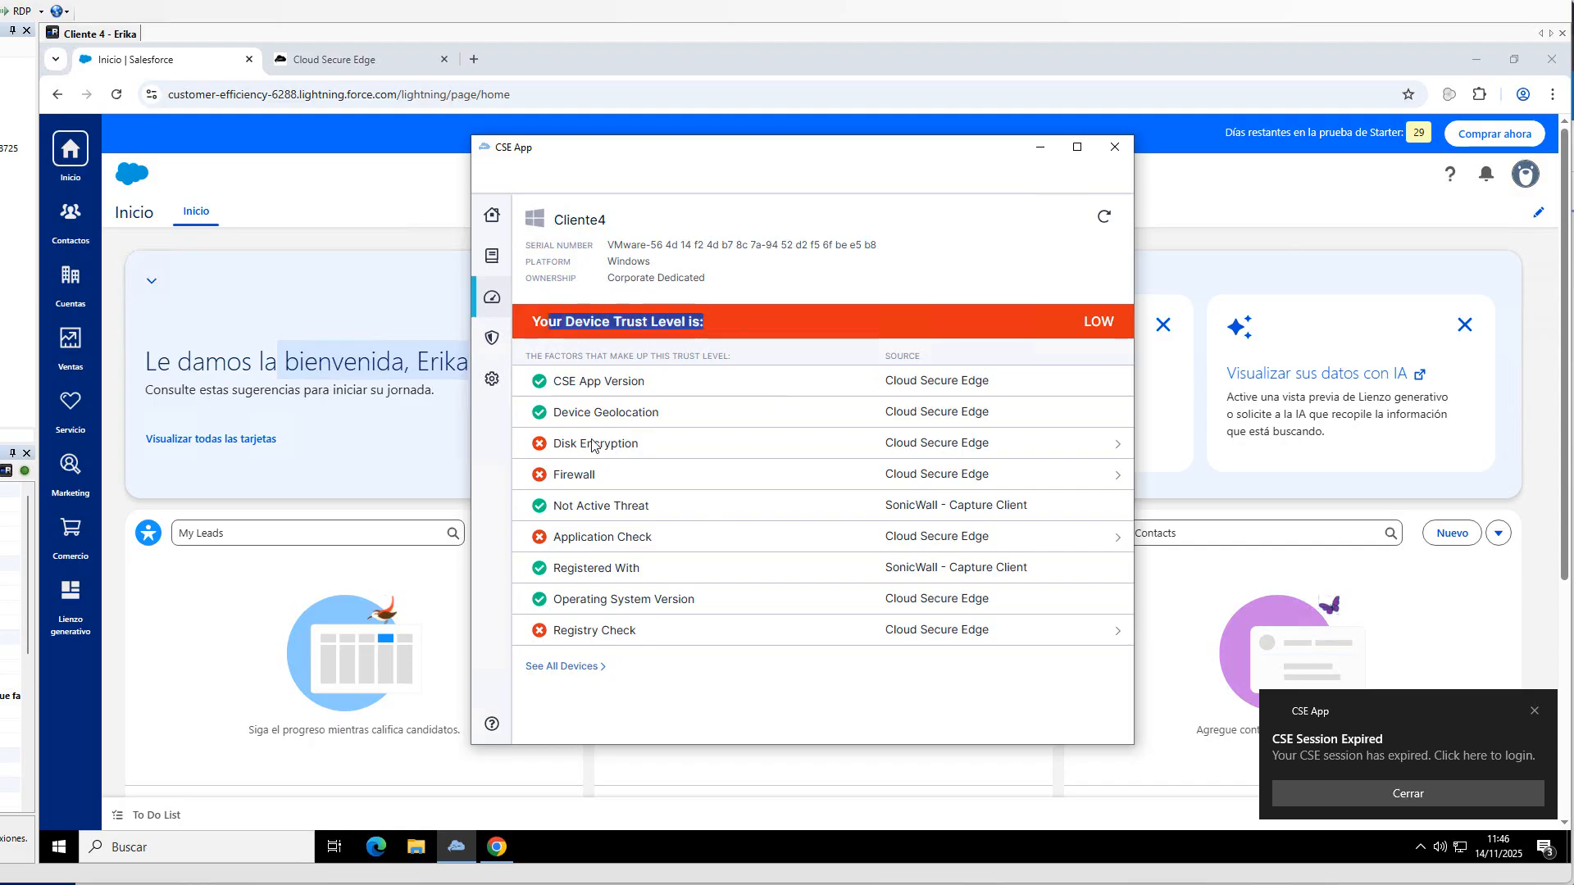